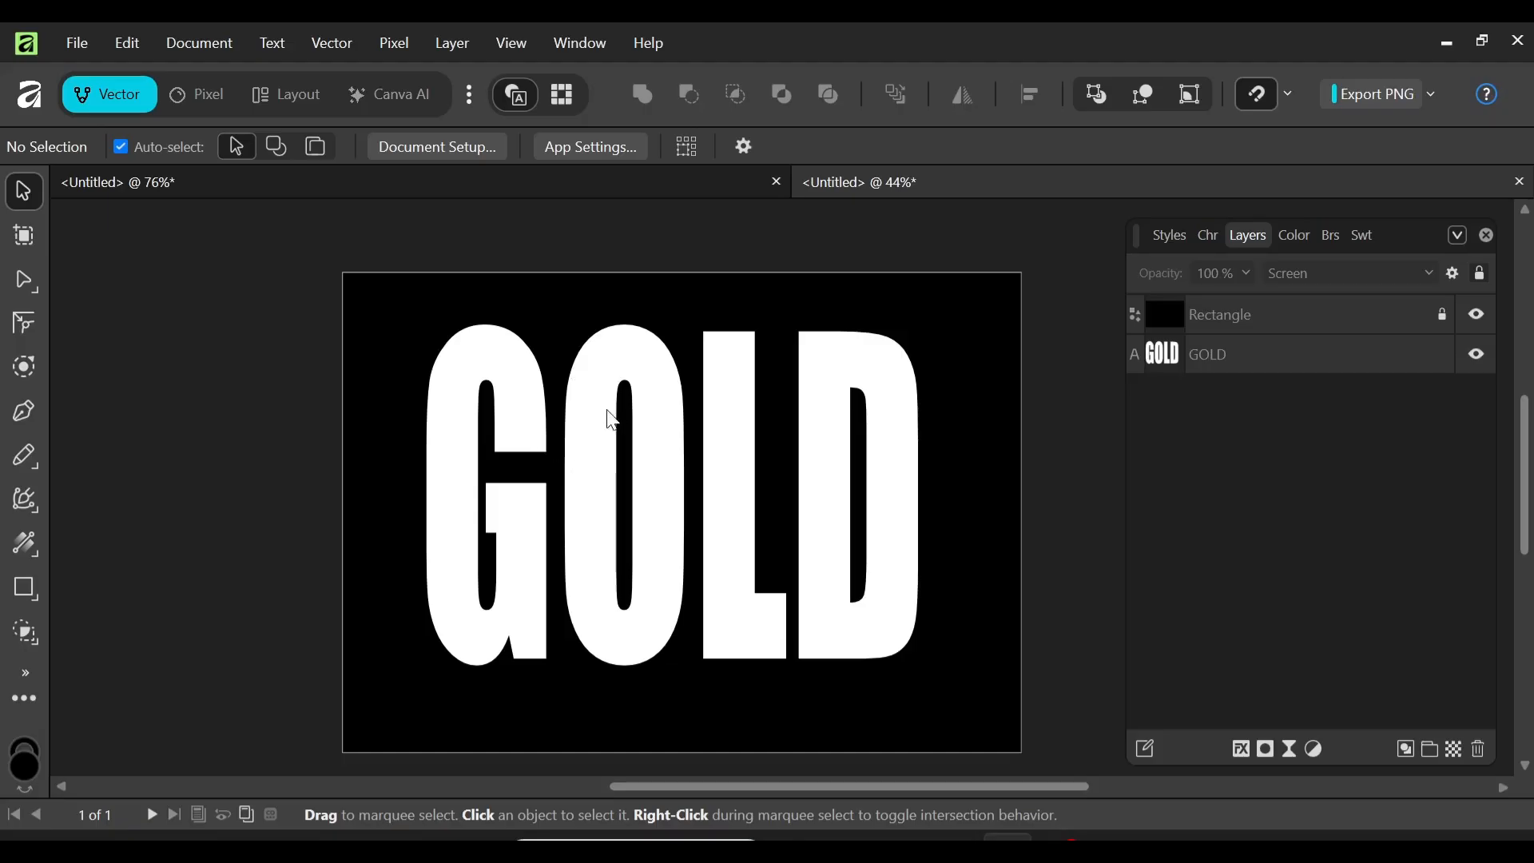
- Convert the GOLD text to curves and merge the letters into a single shape with the Add geometry operation
click(591, 435)
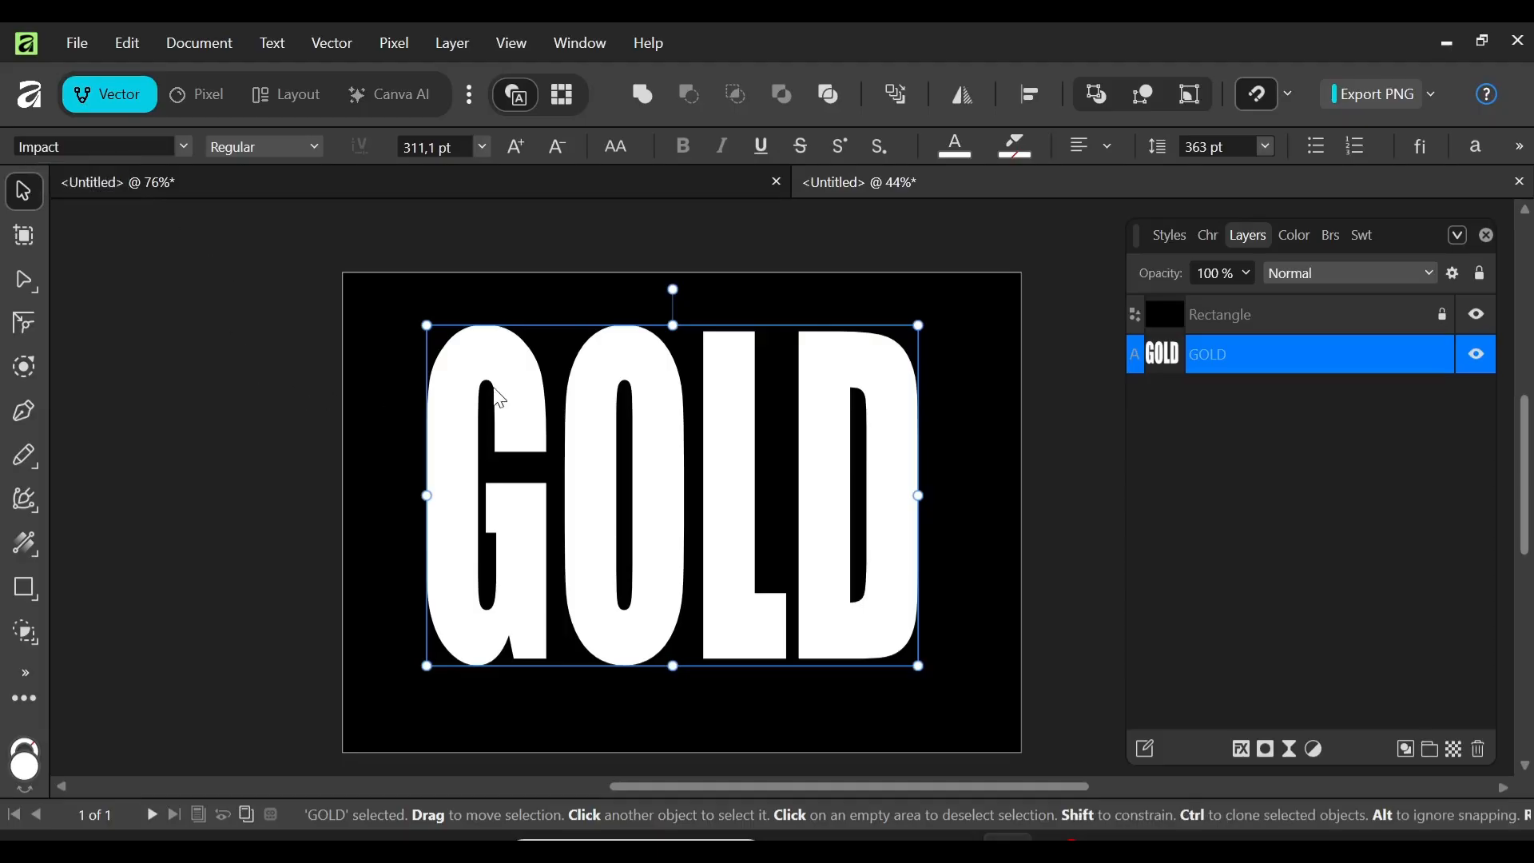
right_click(603, 398)
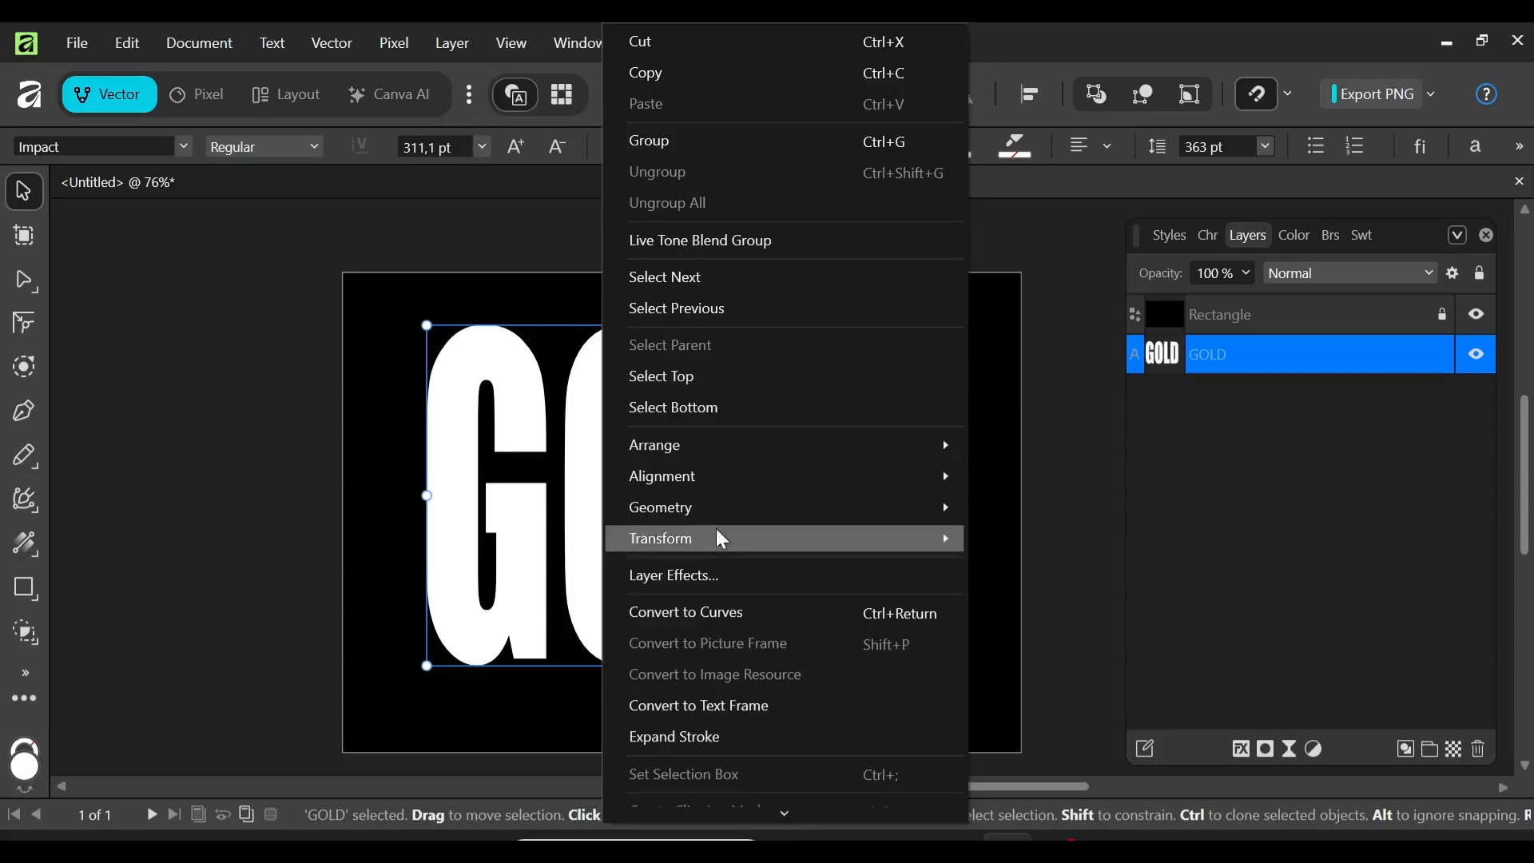
click(700, 613)
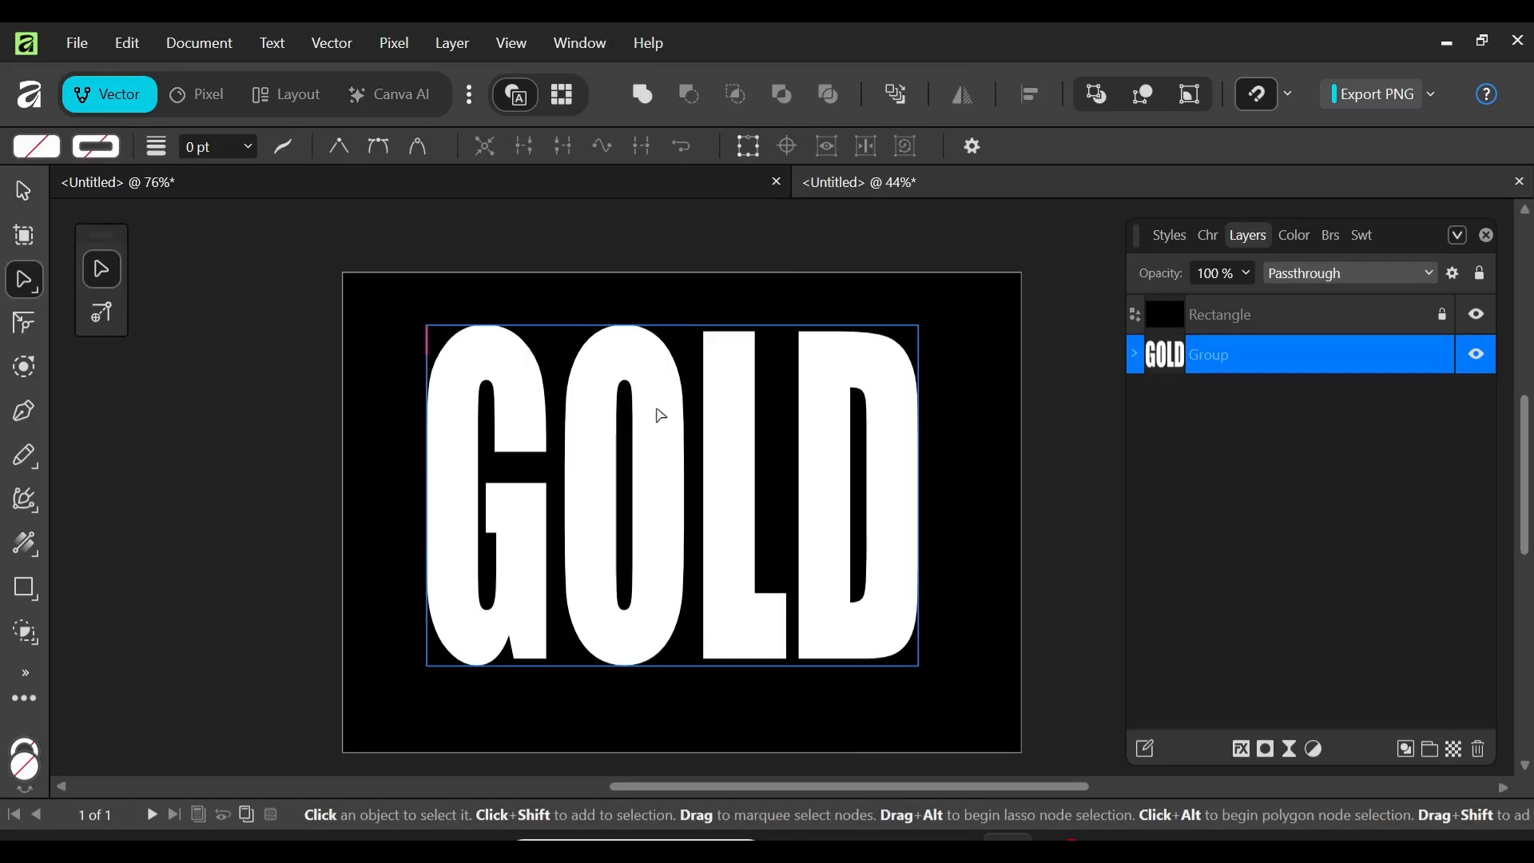
right_click(660, 414)
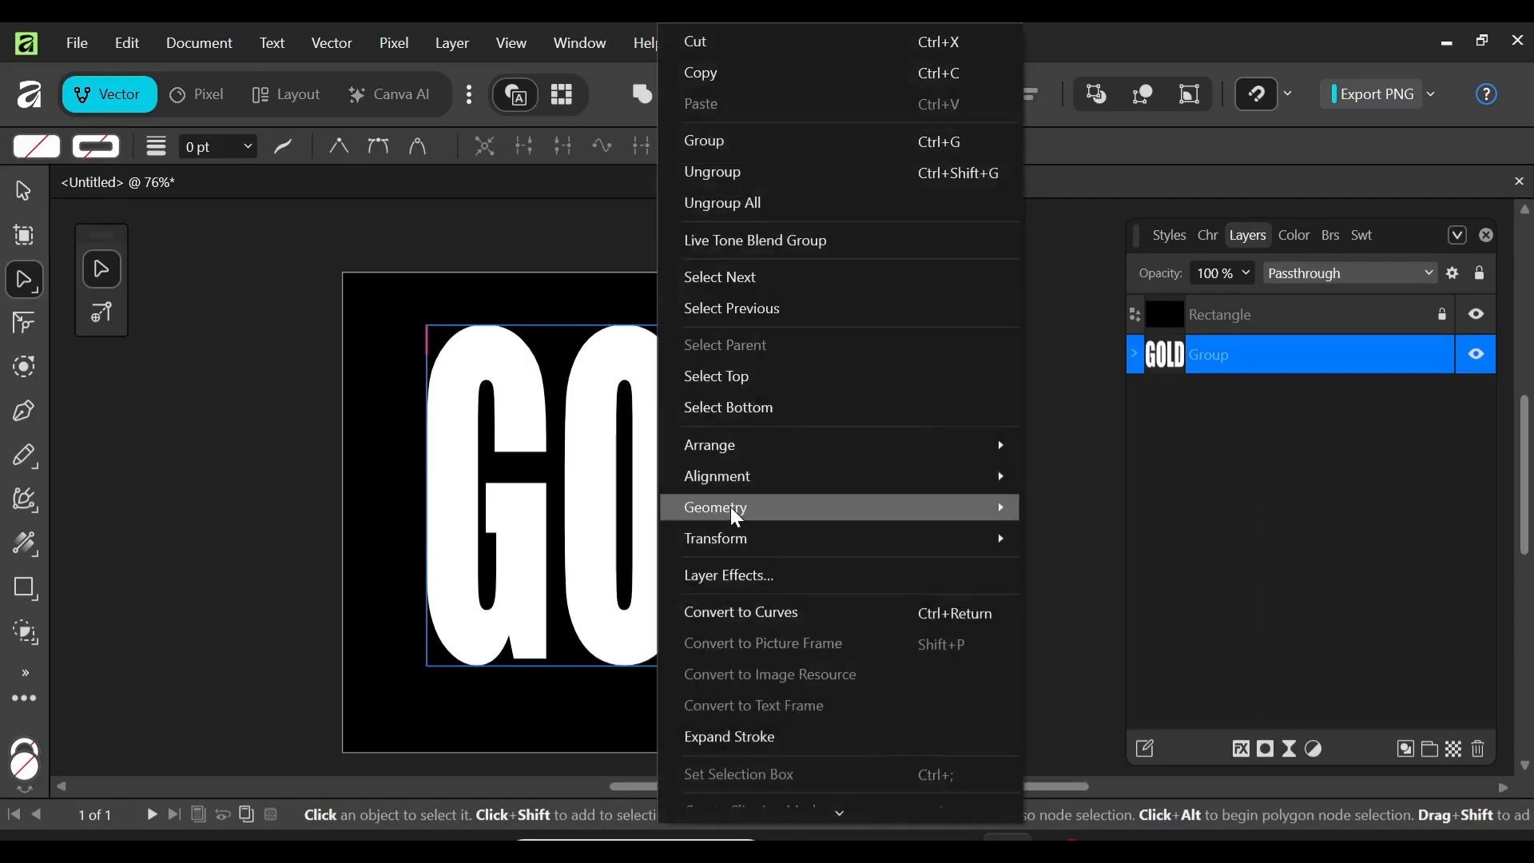
mouse_move(767, 516)
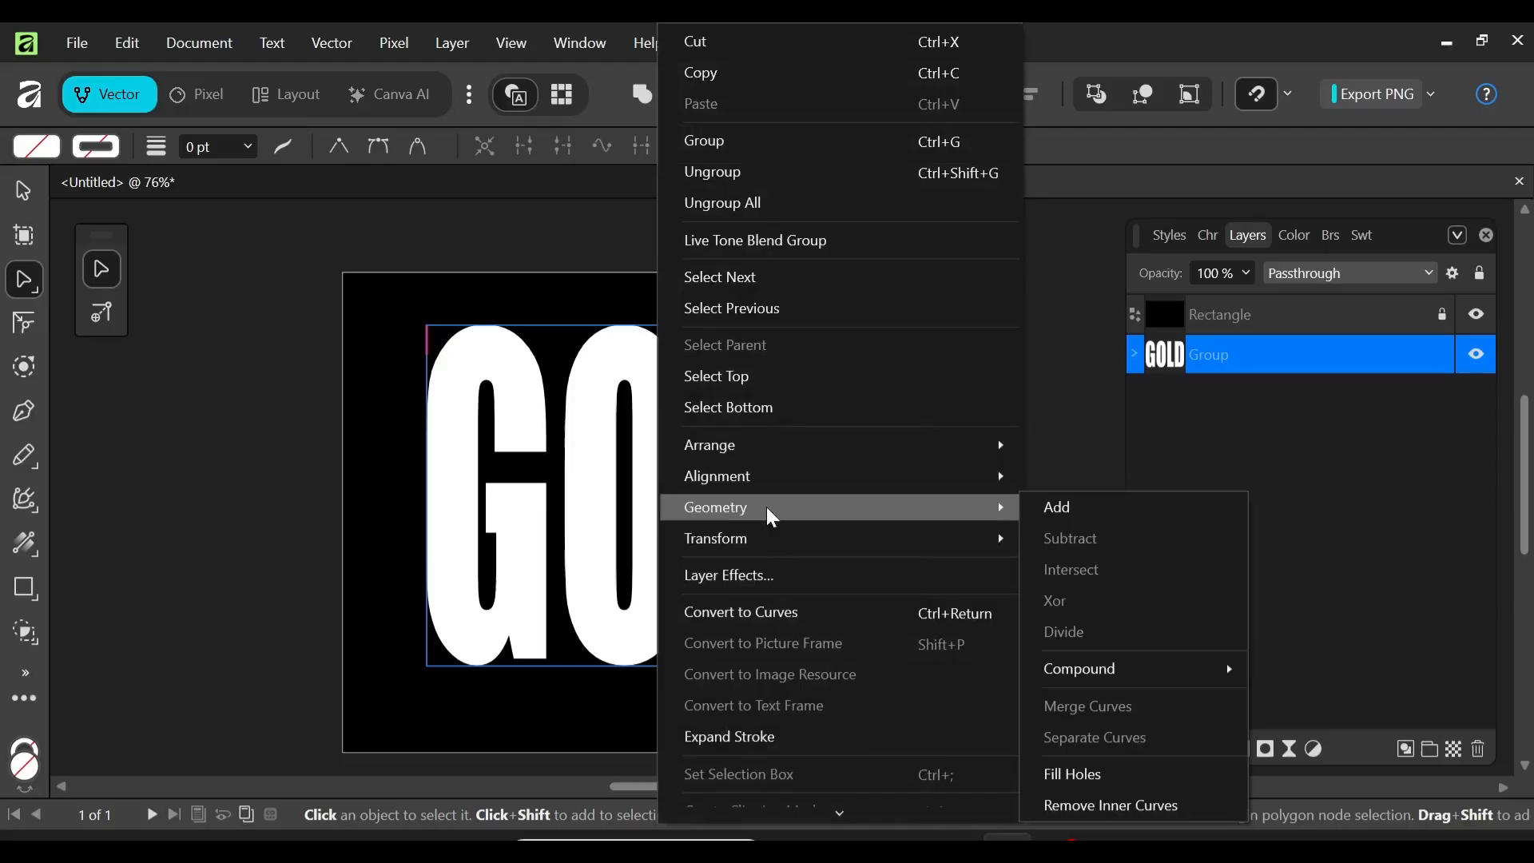
click(1057, 507)
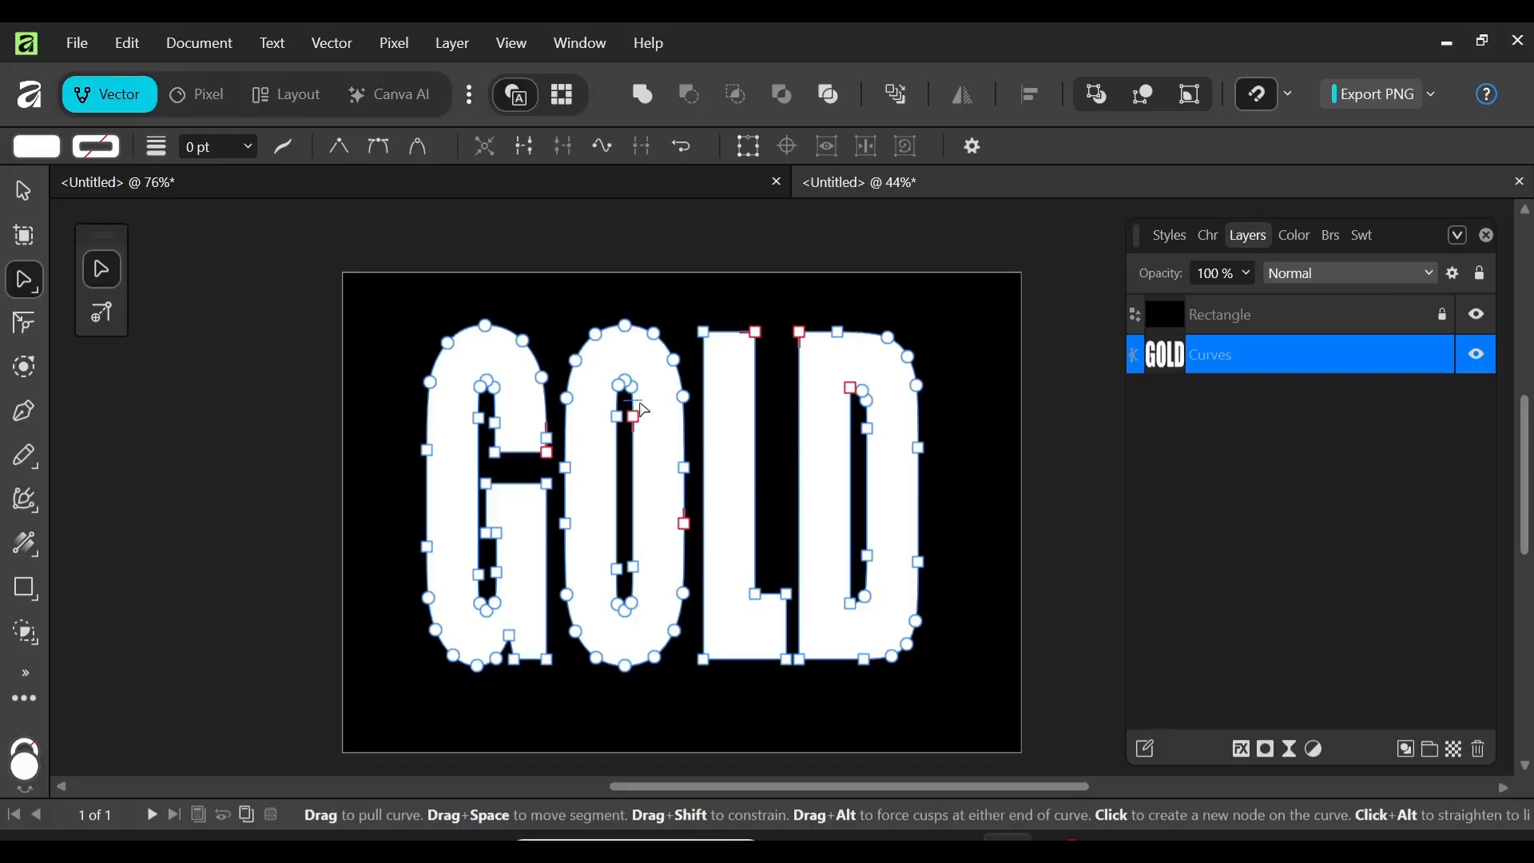
- Group the merged GOLD curves and move the group slightly down and right, toward the centre of the artboard
right_click(661, 419)
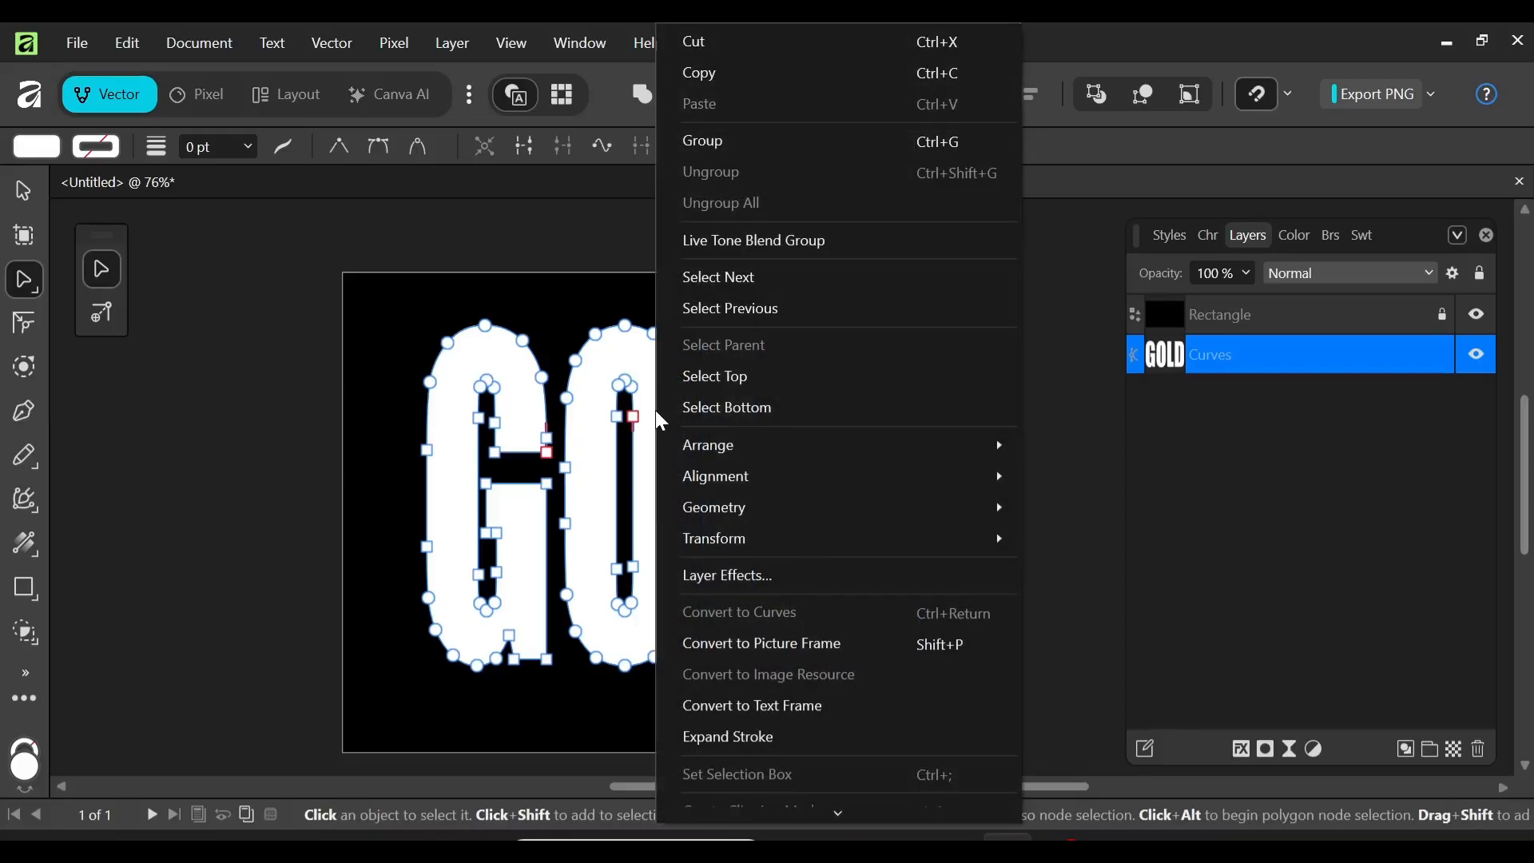
click(755, 143)
drag(647, 381, 742, 435)
click(23, 190)
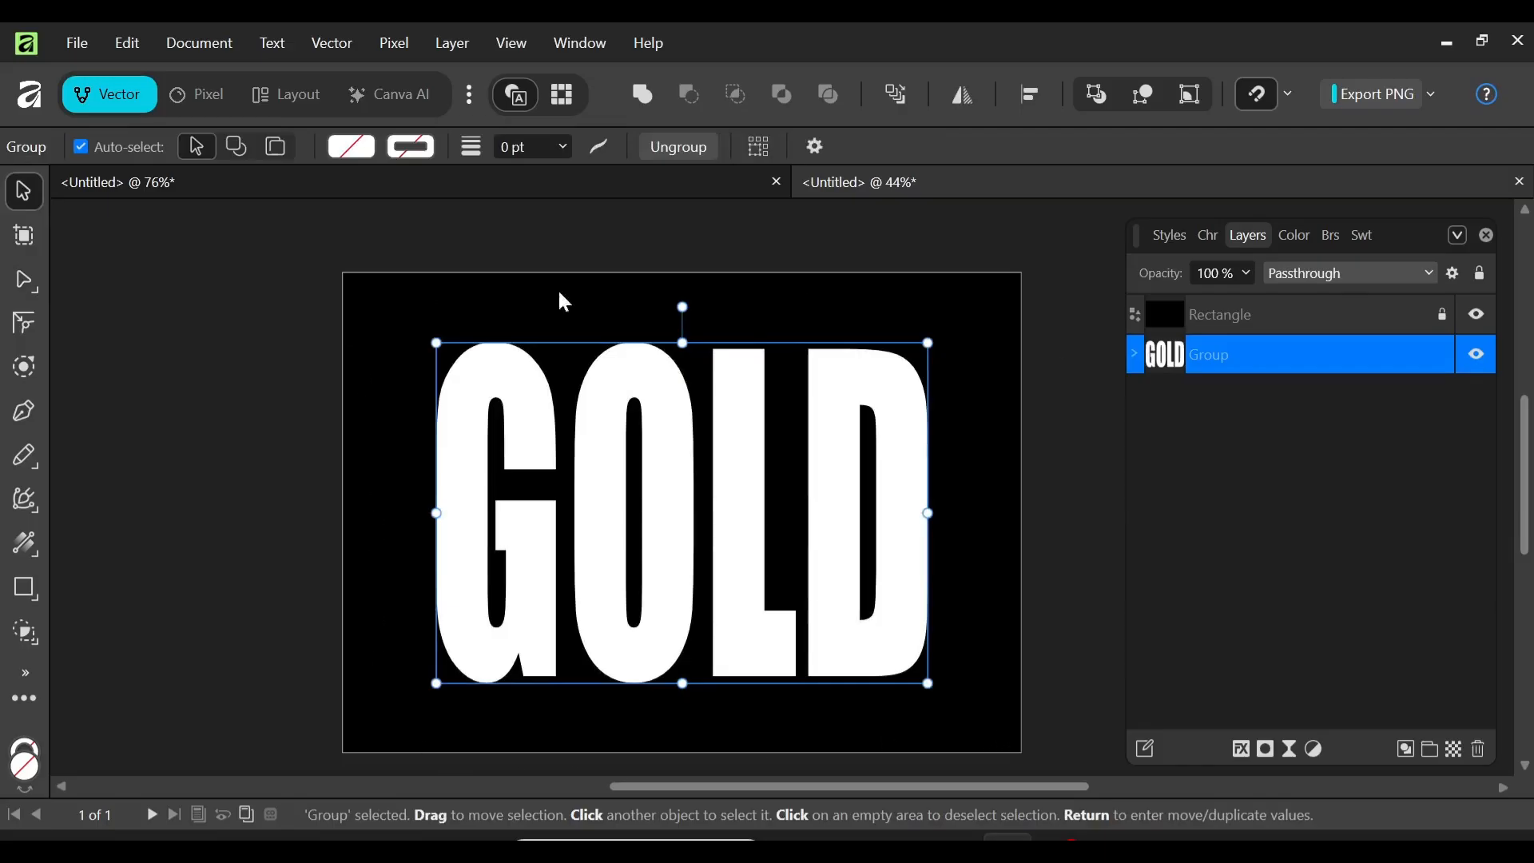
- Apply a Gradient Overlay layer effect to the GOLD group and show its settings
click(1275, 328)
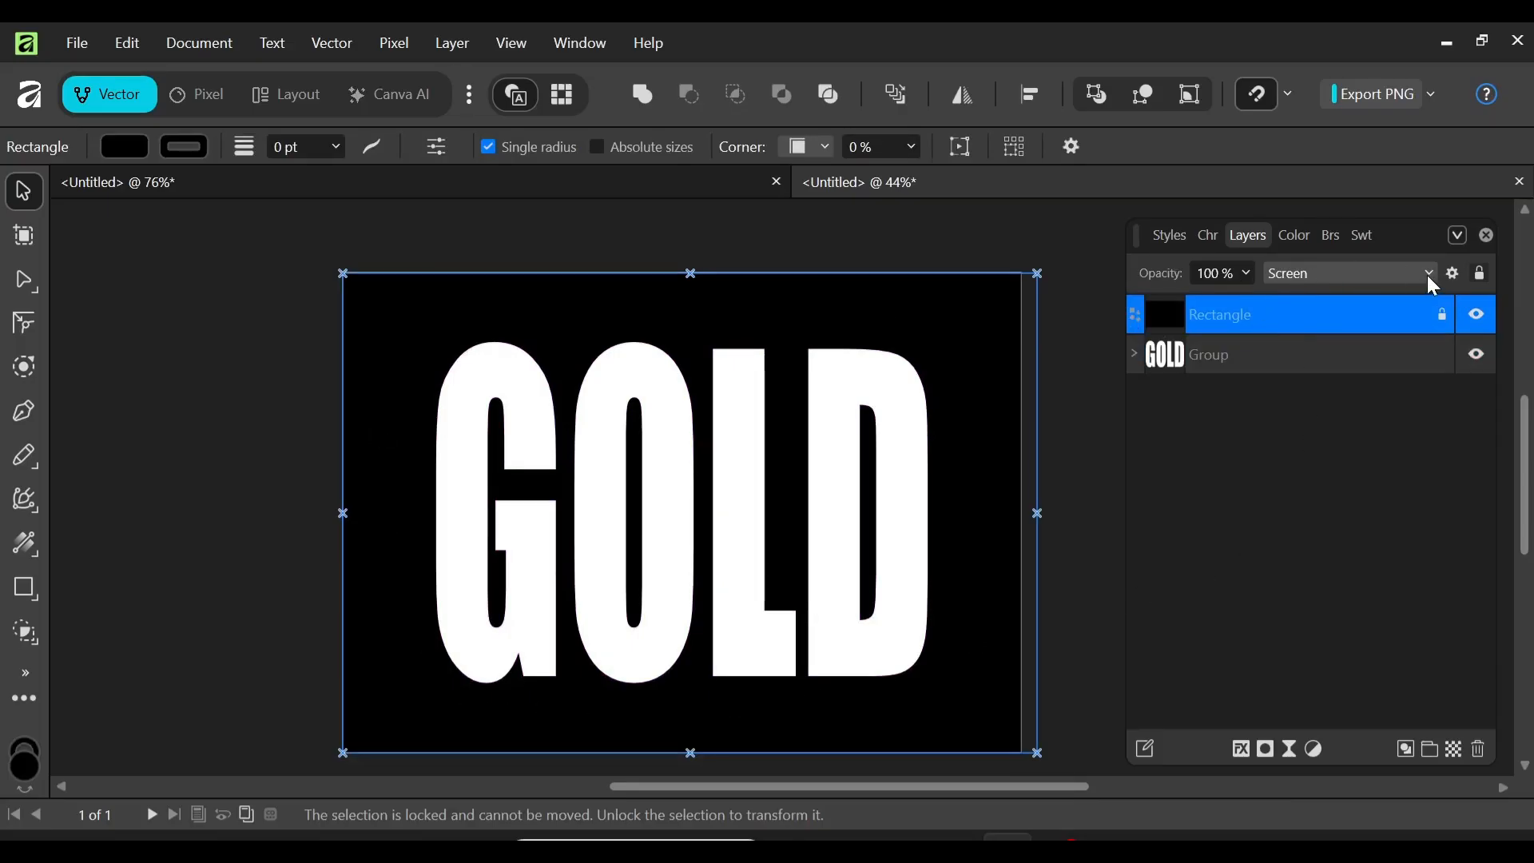
click(1213, 358)
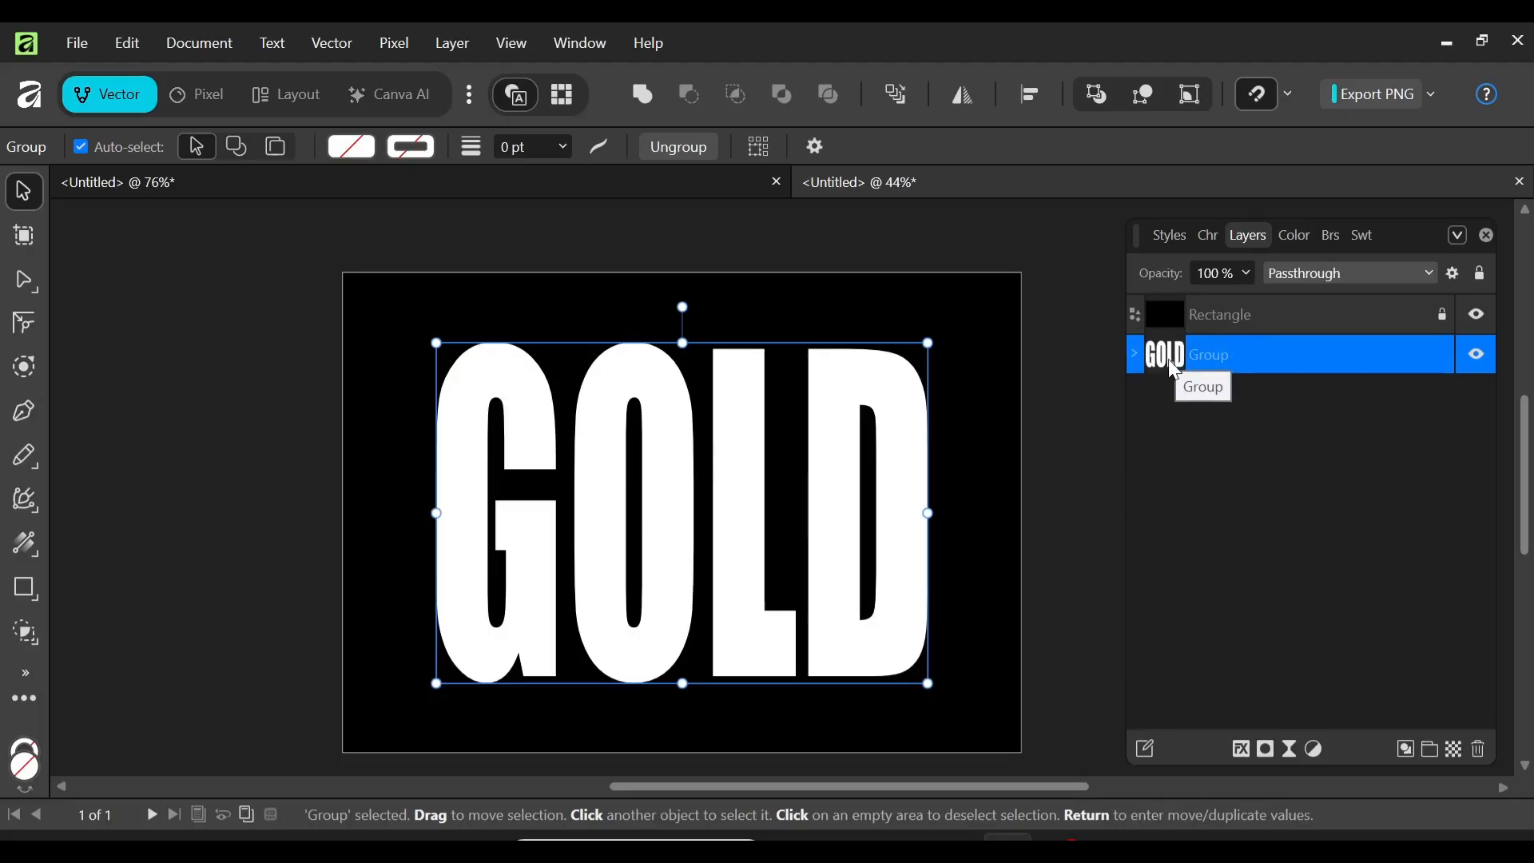
click(1240, 751)
drag(1256, 104, 1320, 104)
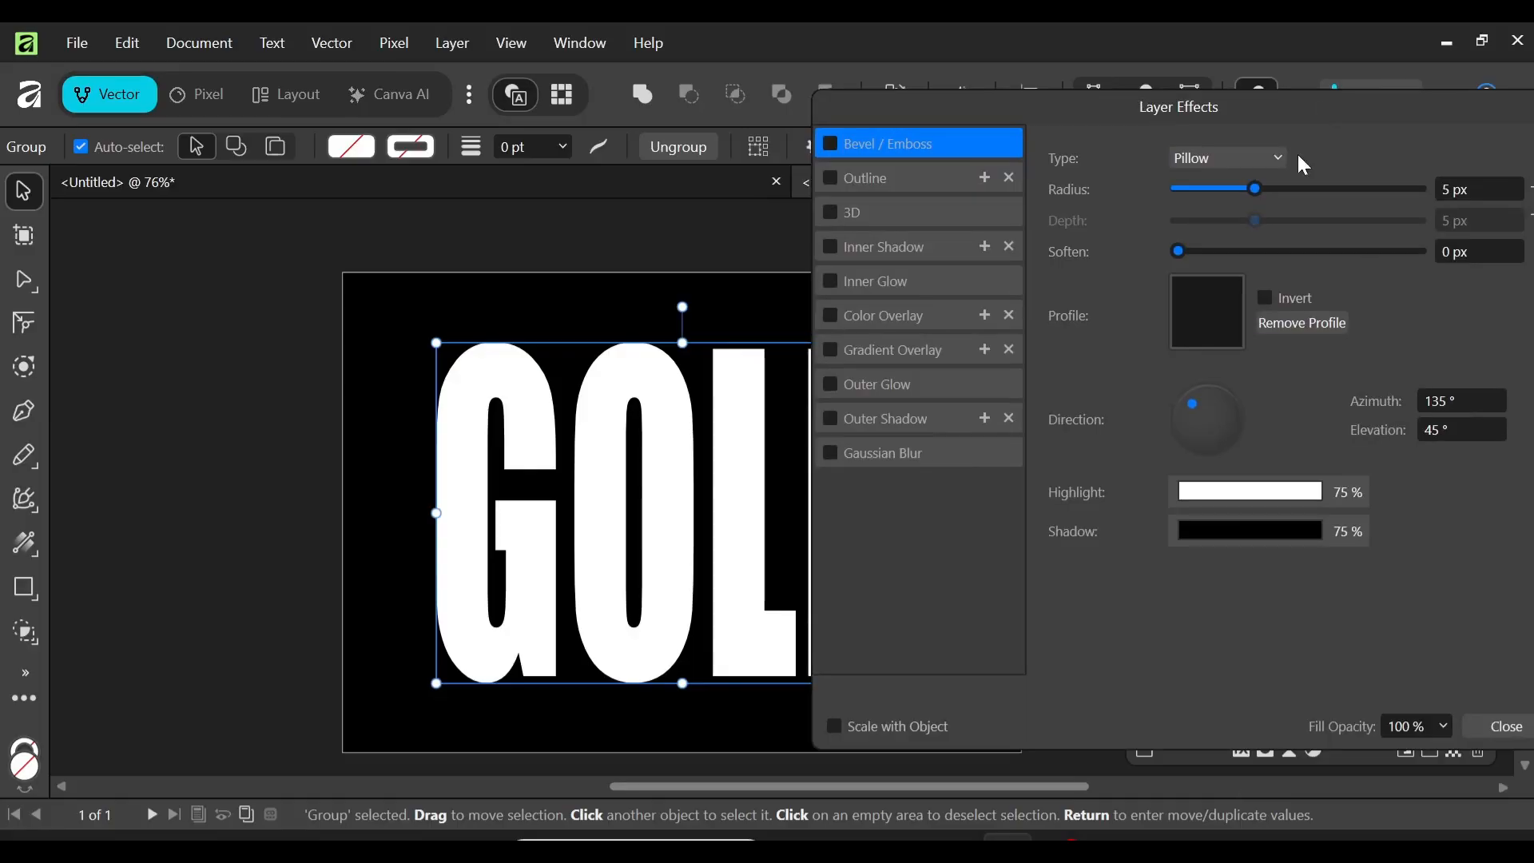
click(831, 352)
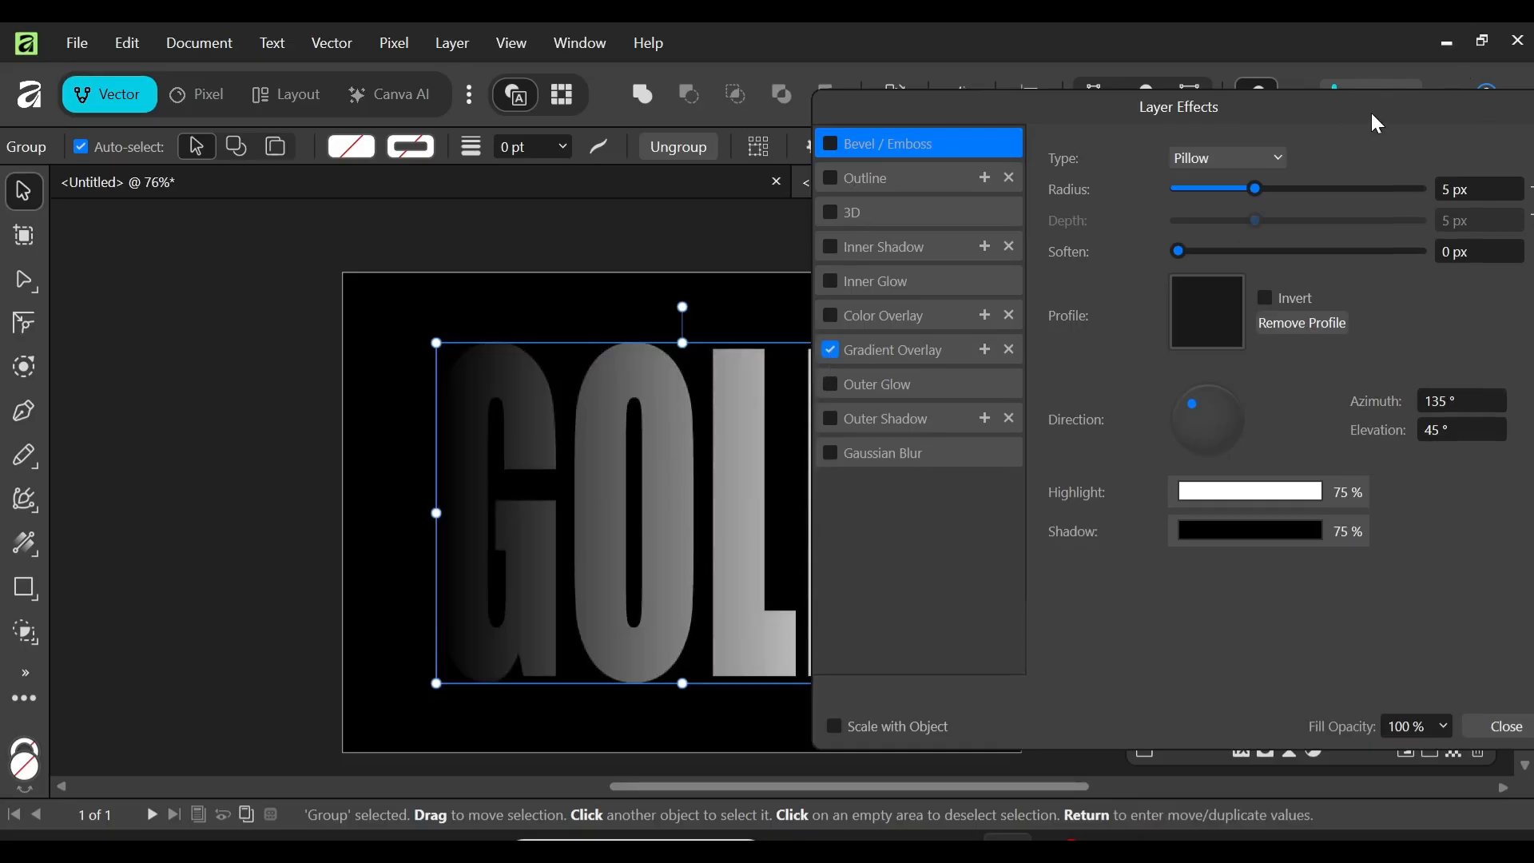
drag(1378, 124, 1310, 105)
click(1215, 144)
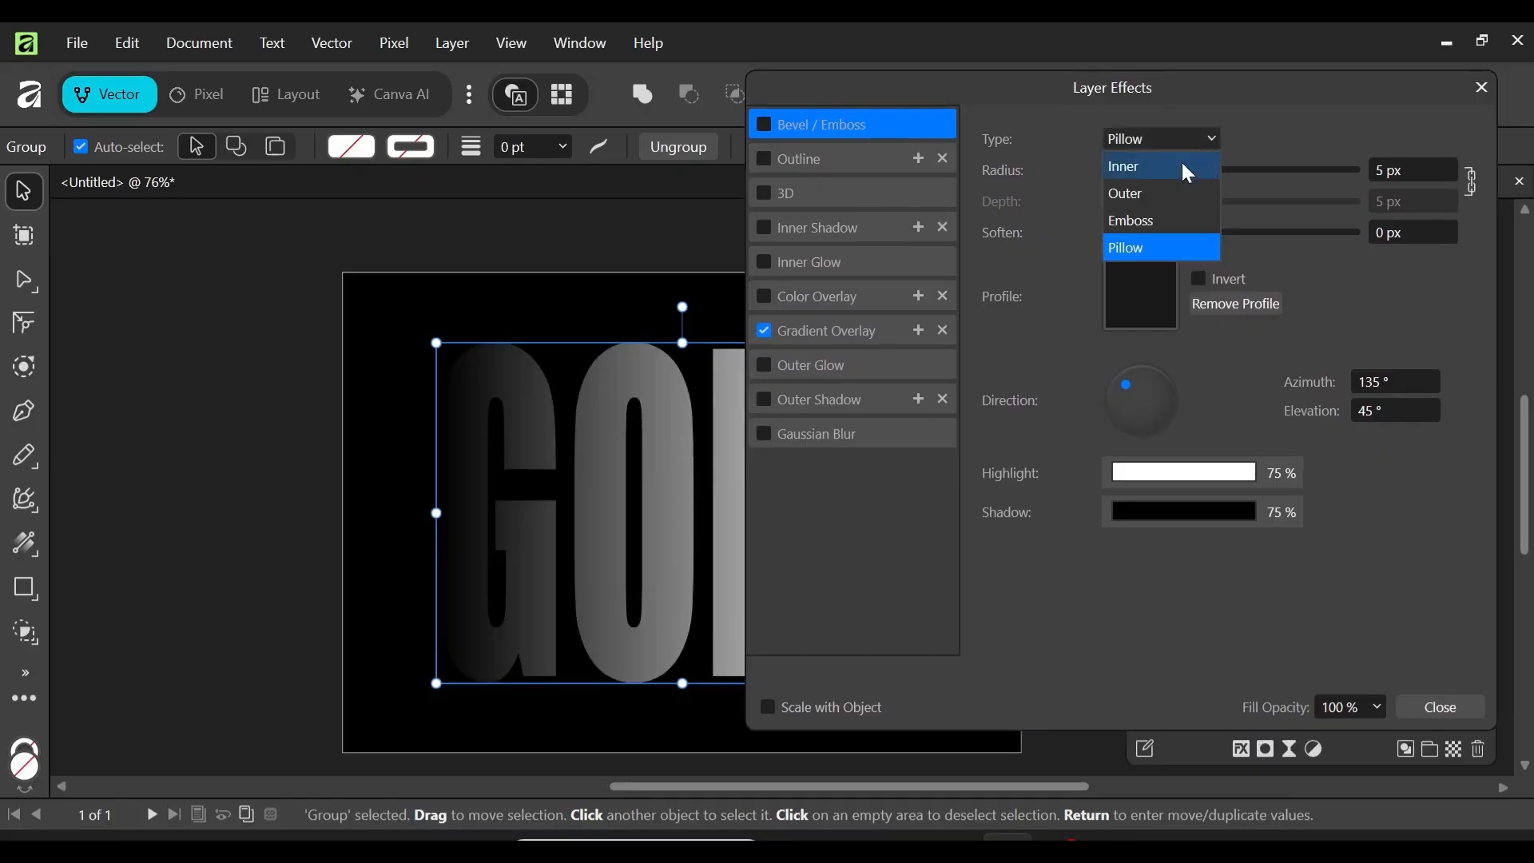
click(798, 326)
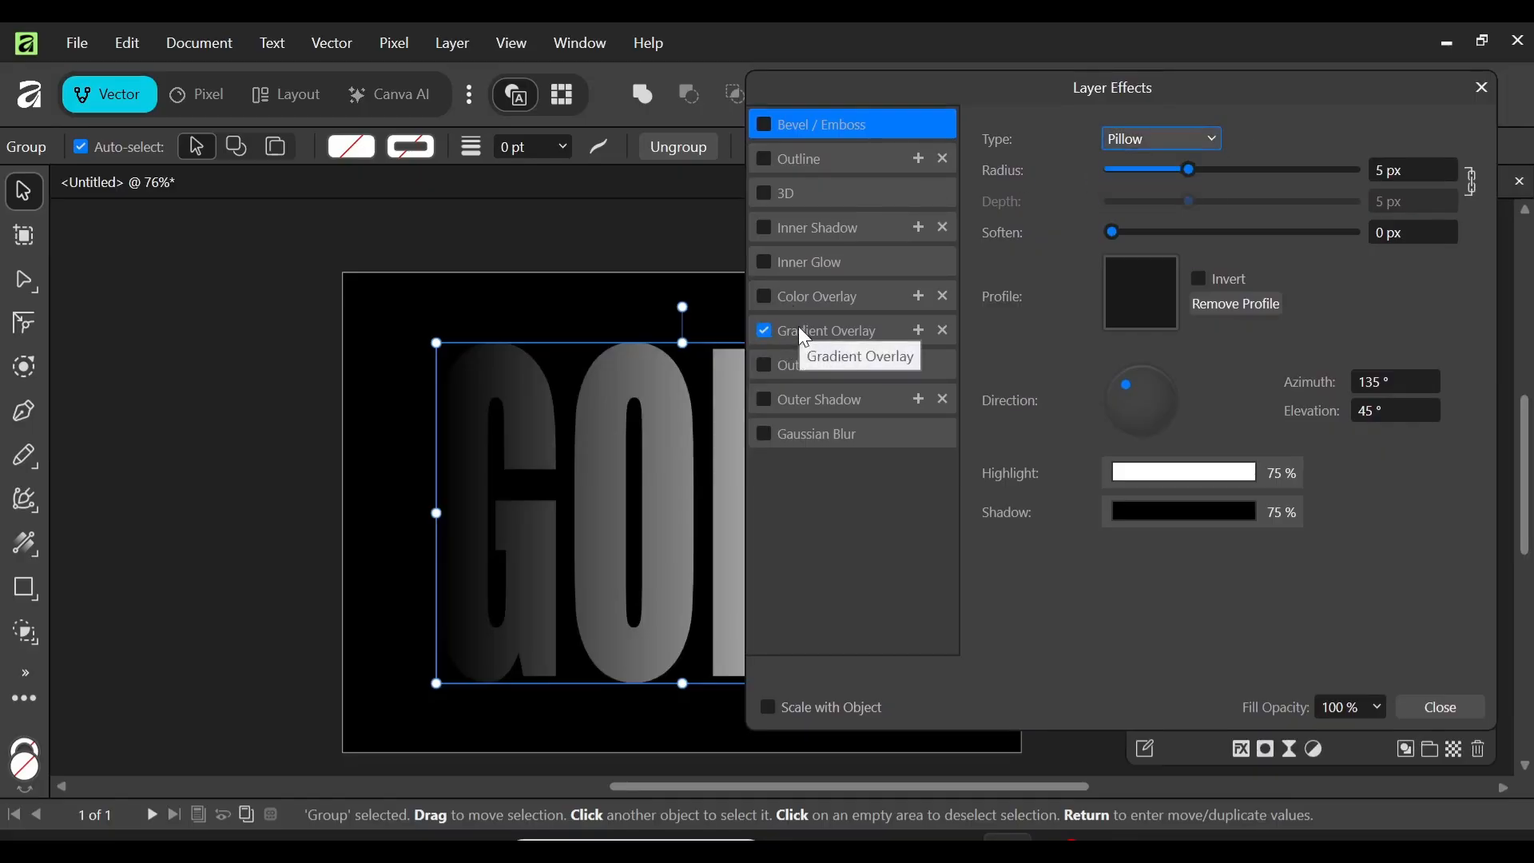
click(812, 328)
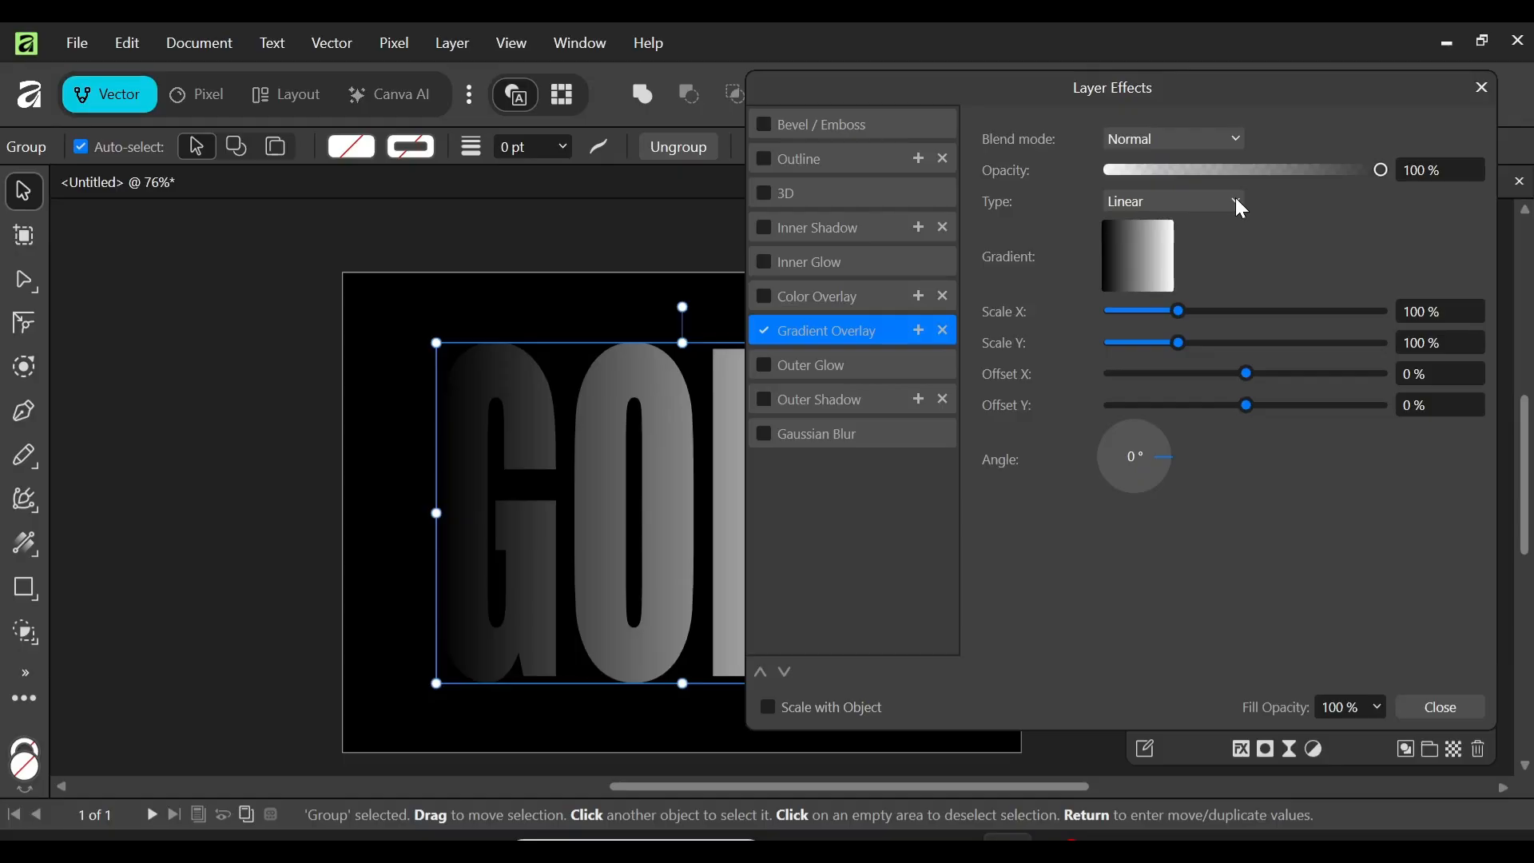
- Set the gradient overlay to Scale X 241%, Scale Y 183%, Offset X 61%, Offset Y -81% and angle 90°, with Scale with Object enabled
drag(1168, 314, 1275, 311)
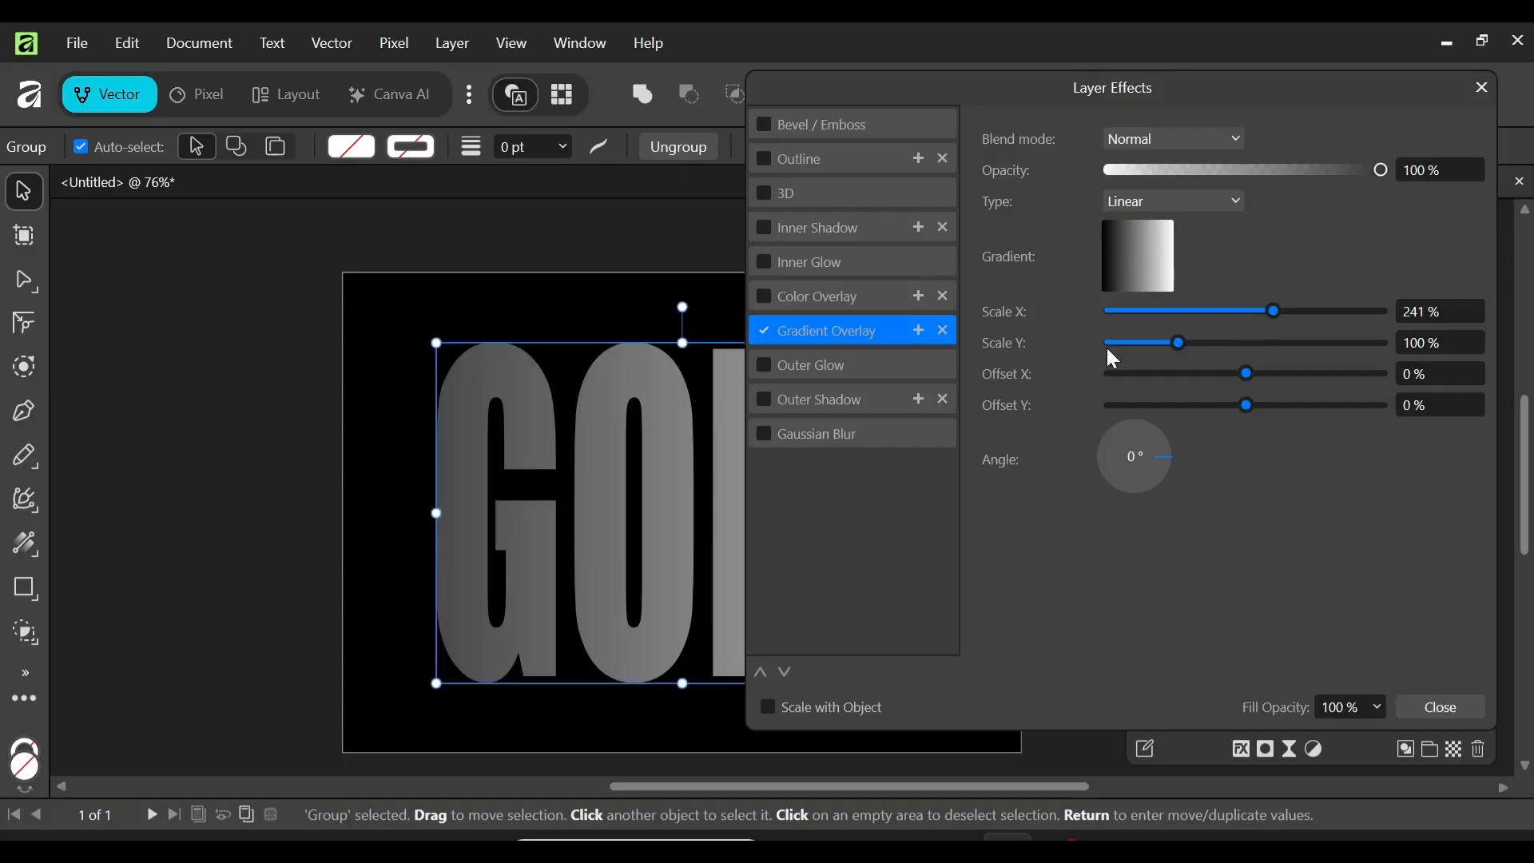
drag(1179, 343, 1231, 349)
drag(1243, 371, 1286, 369)
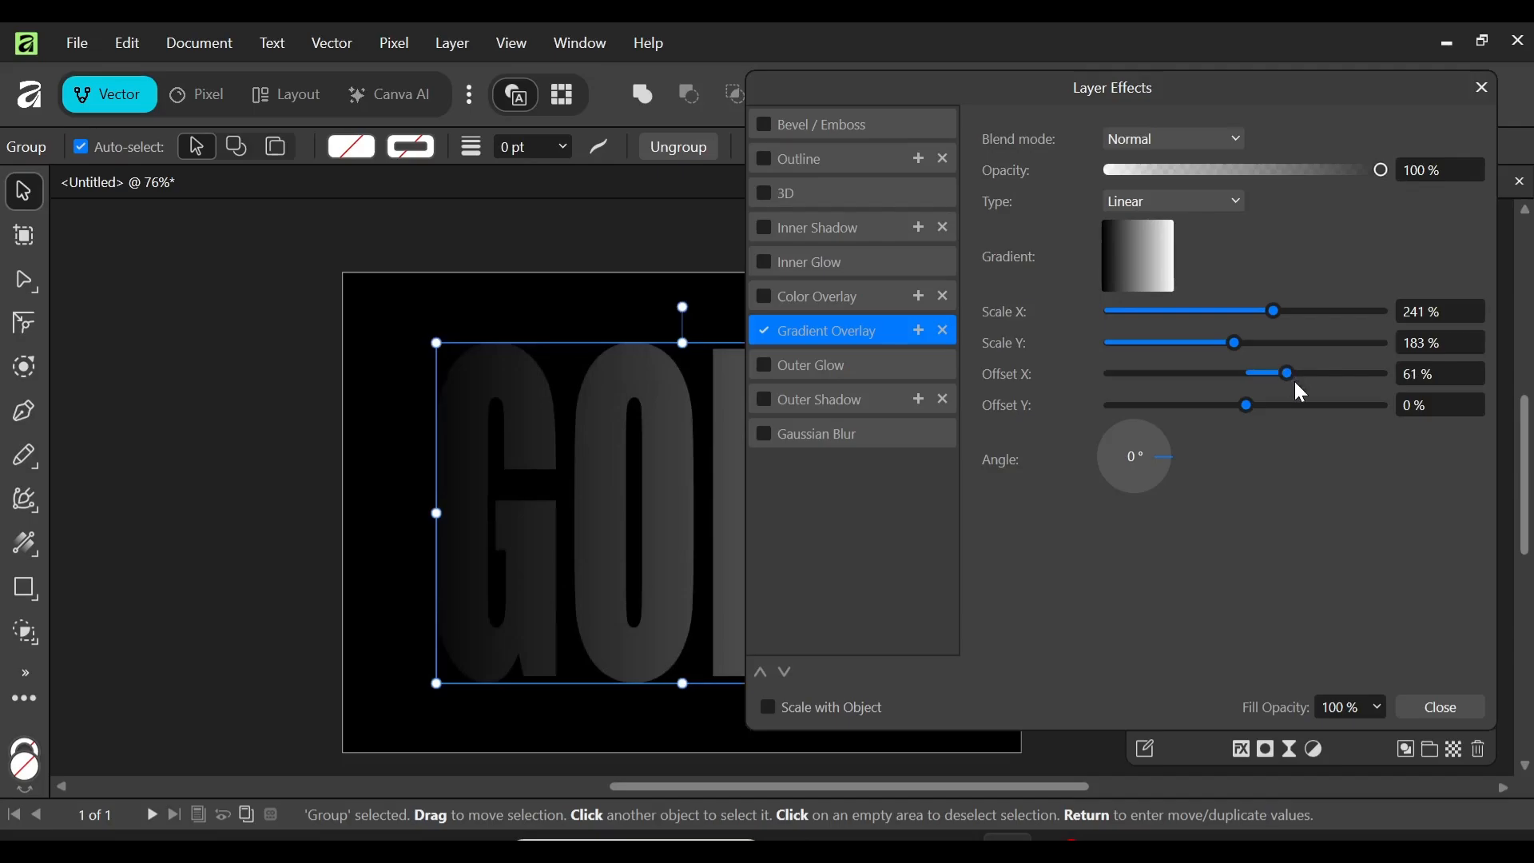
drag(1248, 405, 1140, 415)
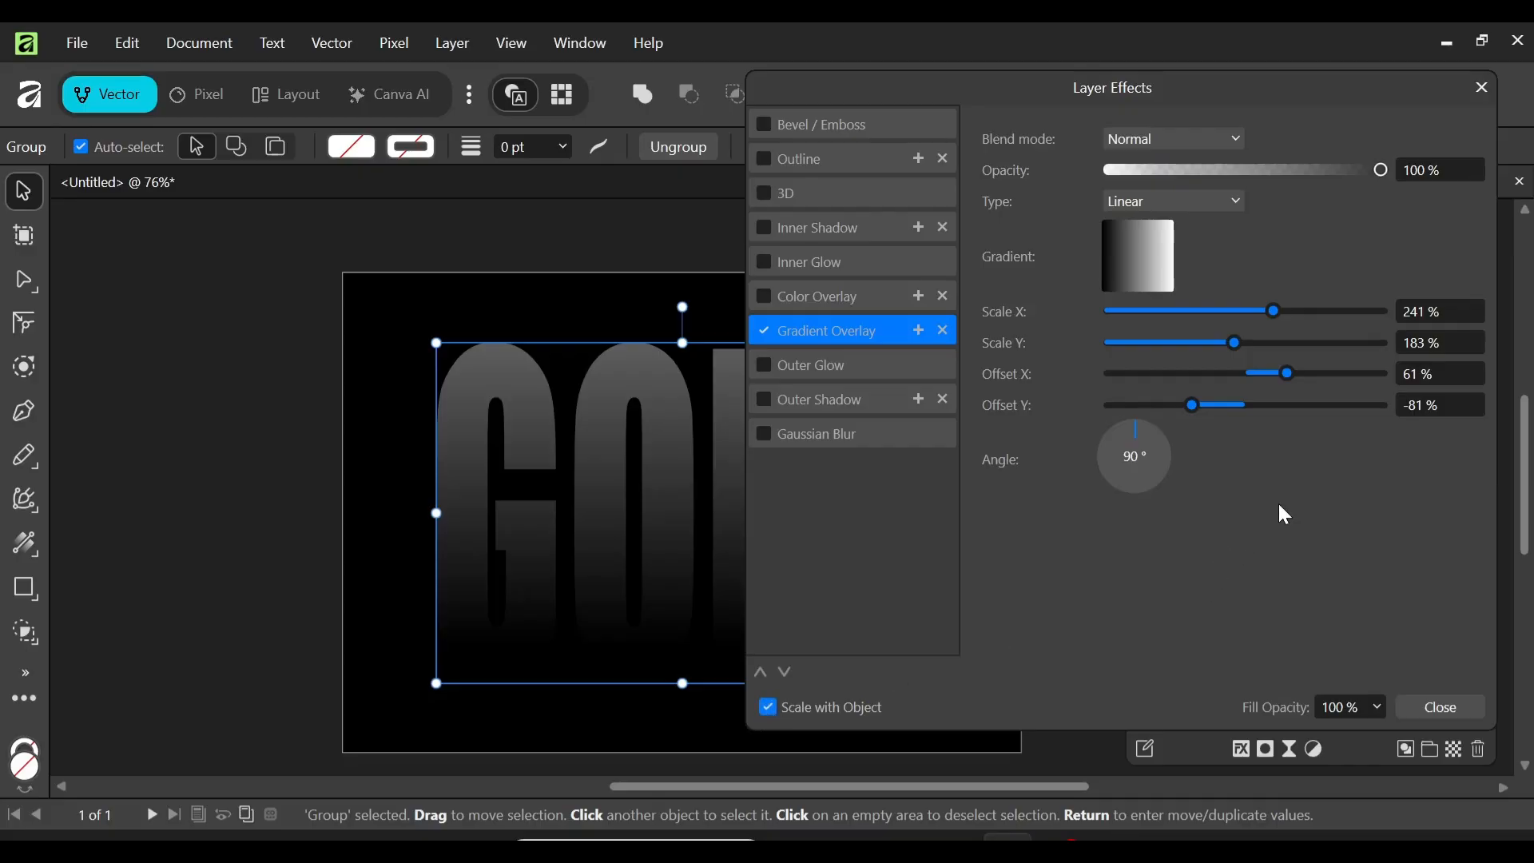
- Add an Inner Bevel / Emboss with 20.2 px radius, 4.9 px soften, 147° azimuth and 57° elevation
click(763, 125)
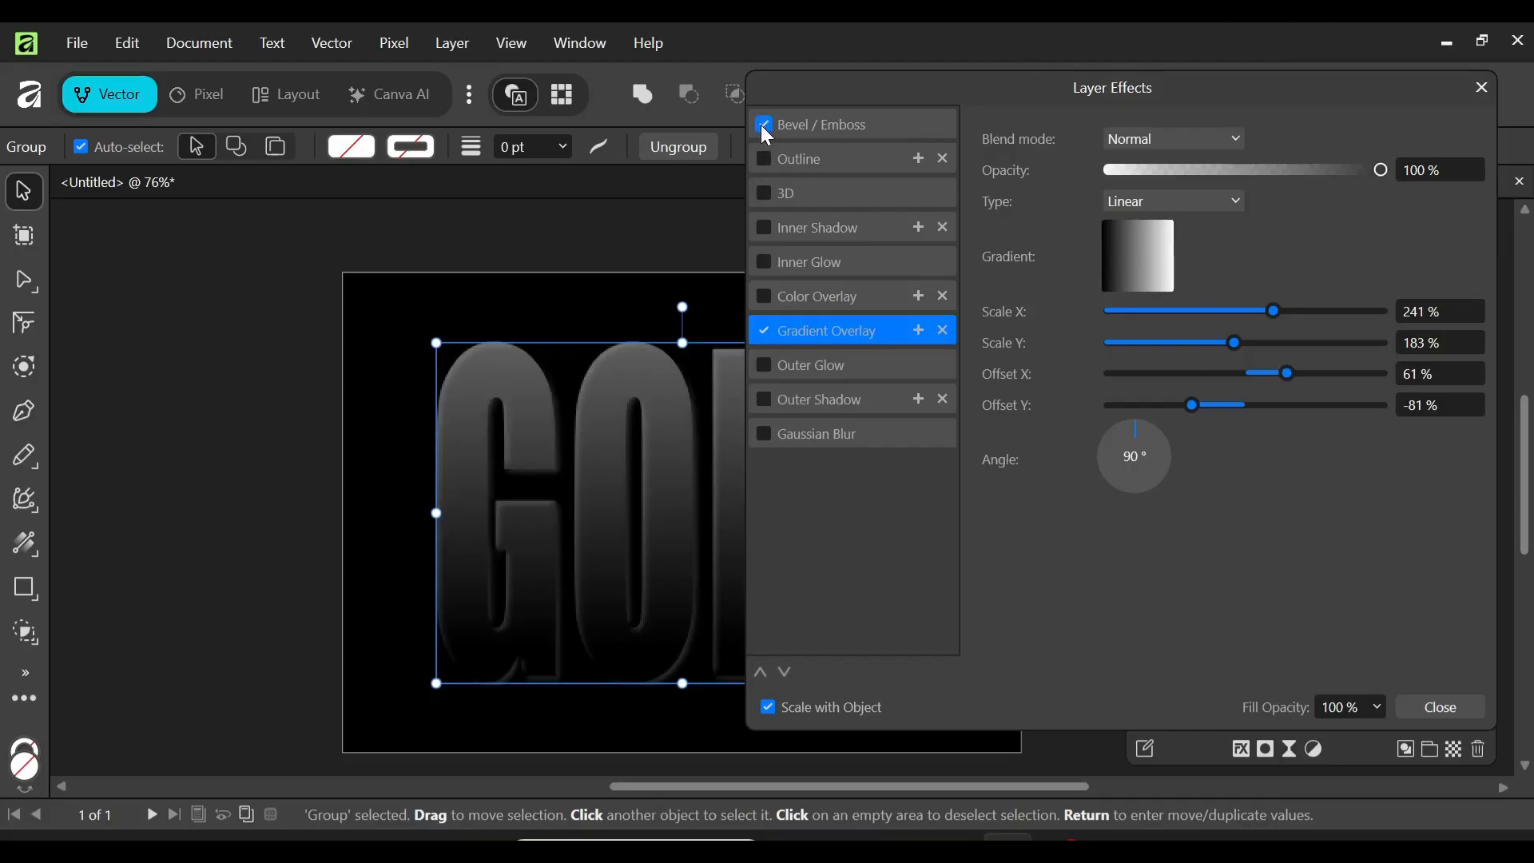
click(794, 126)
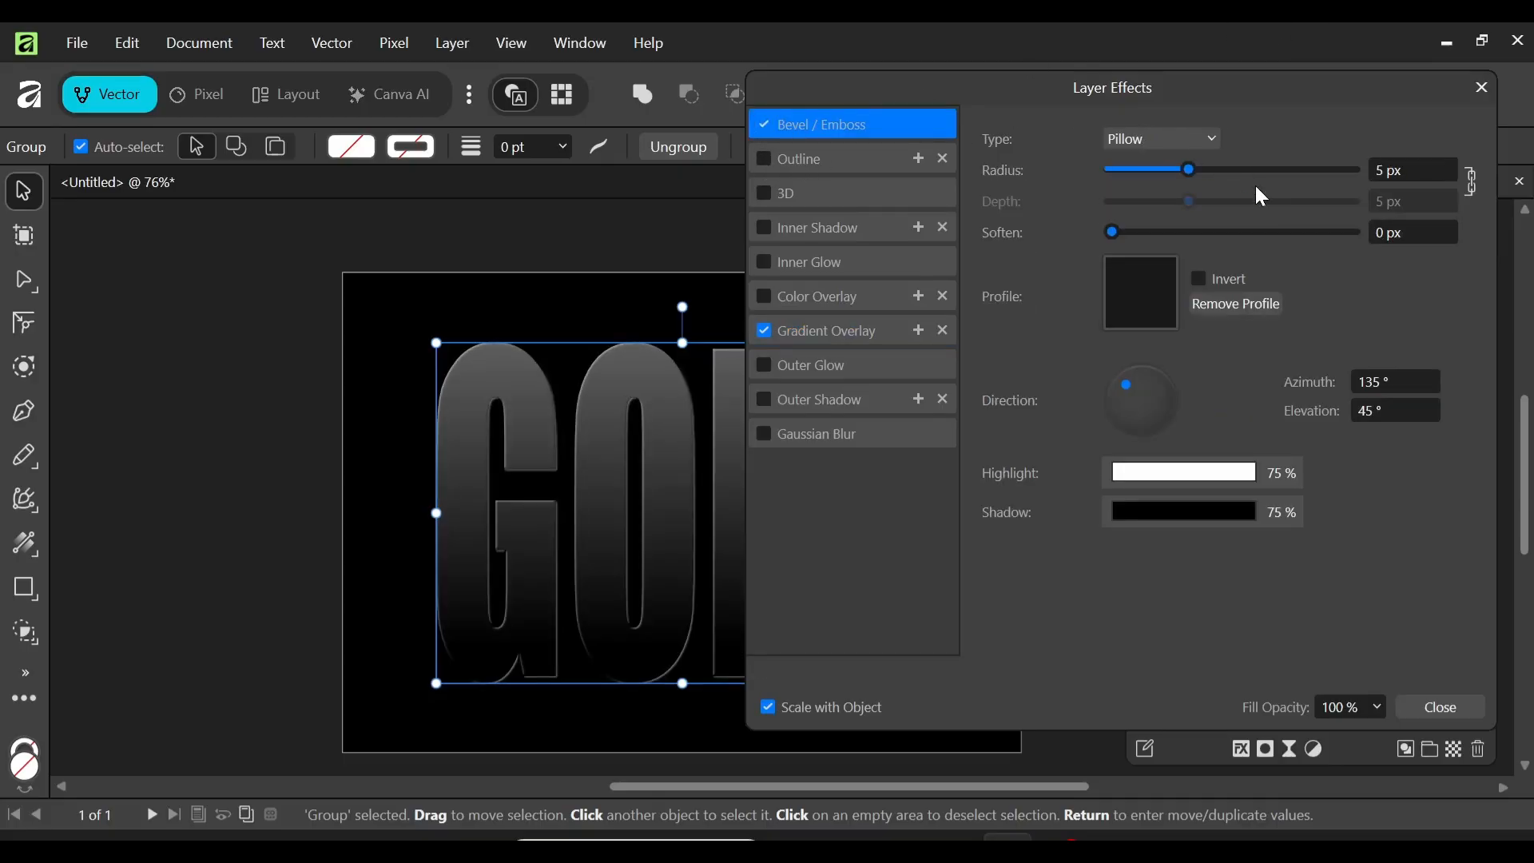
click(1206, 137)
click(1129, 173)
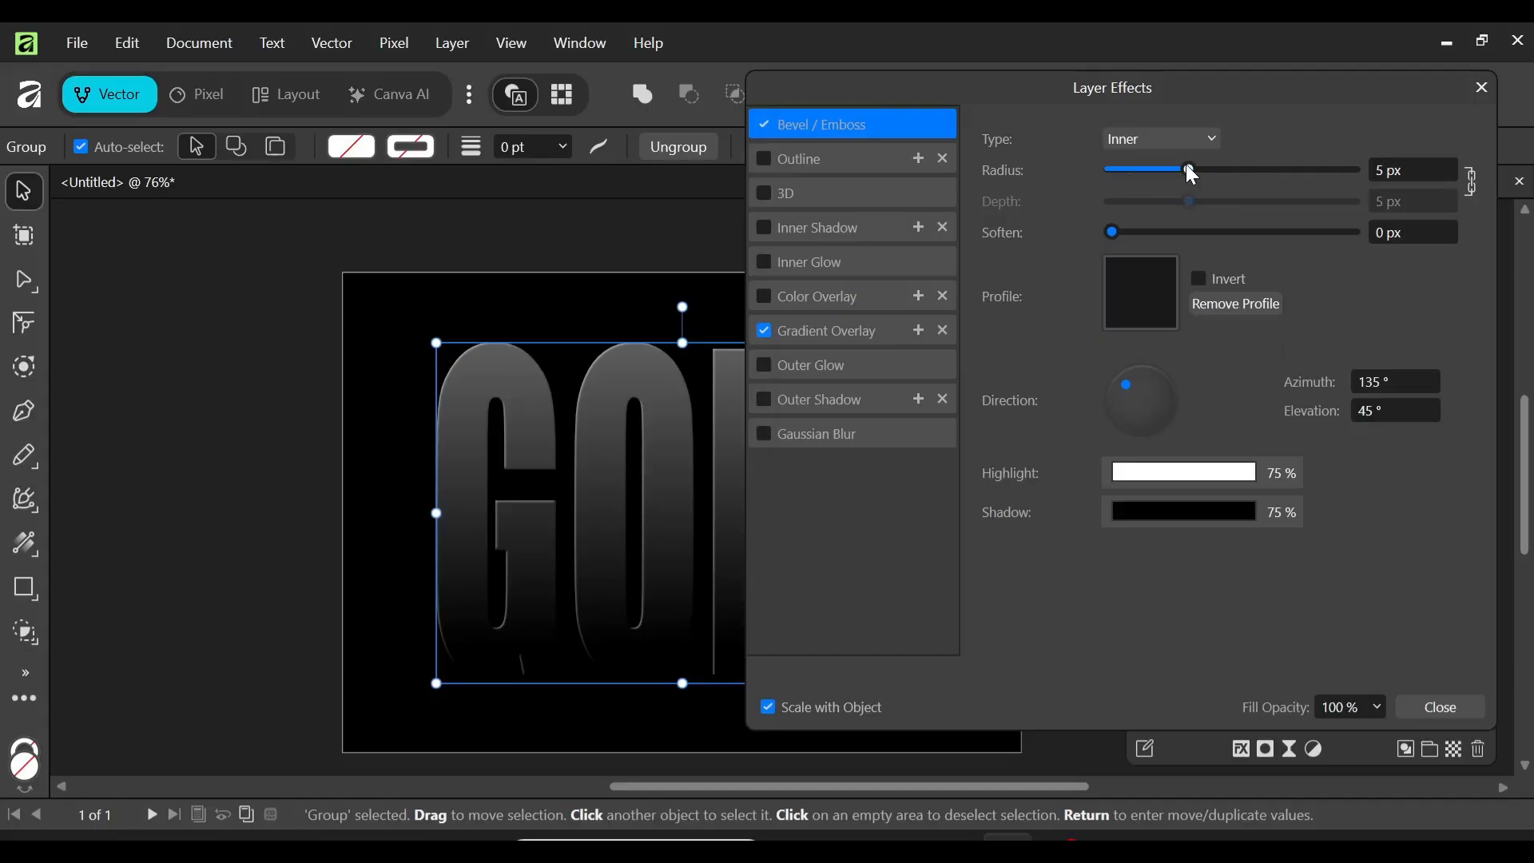
drag(1189, 169, 1244, 163)
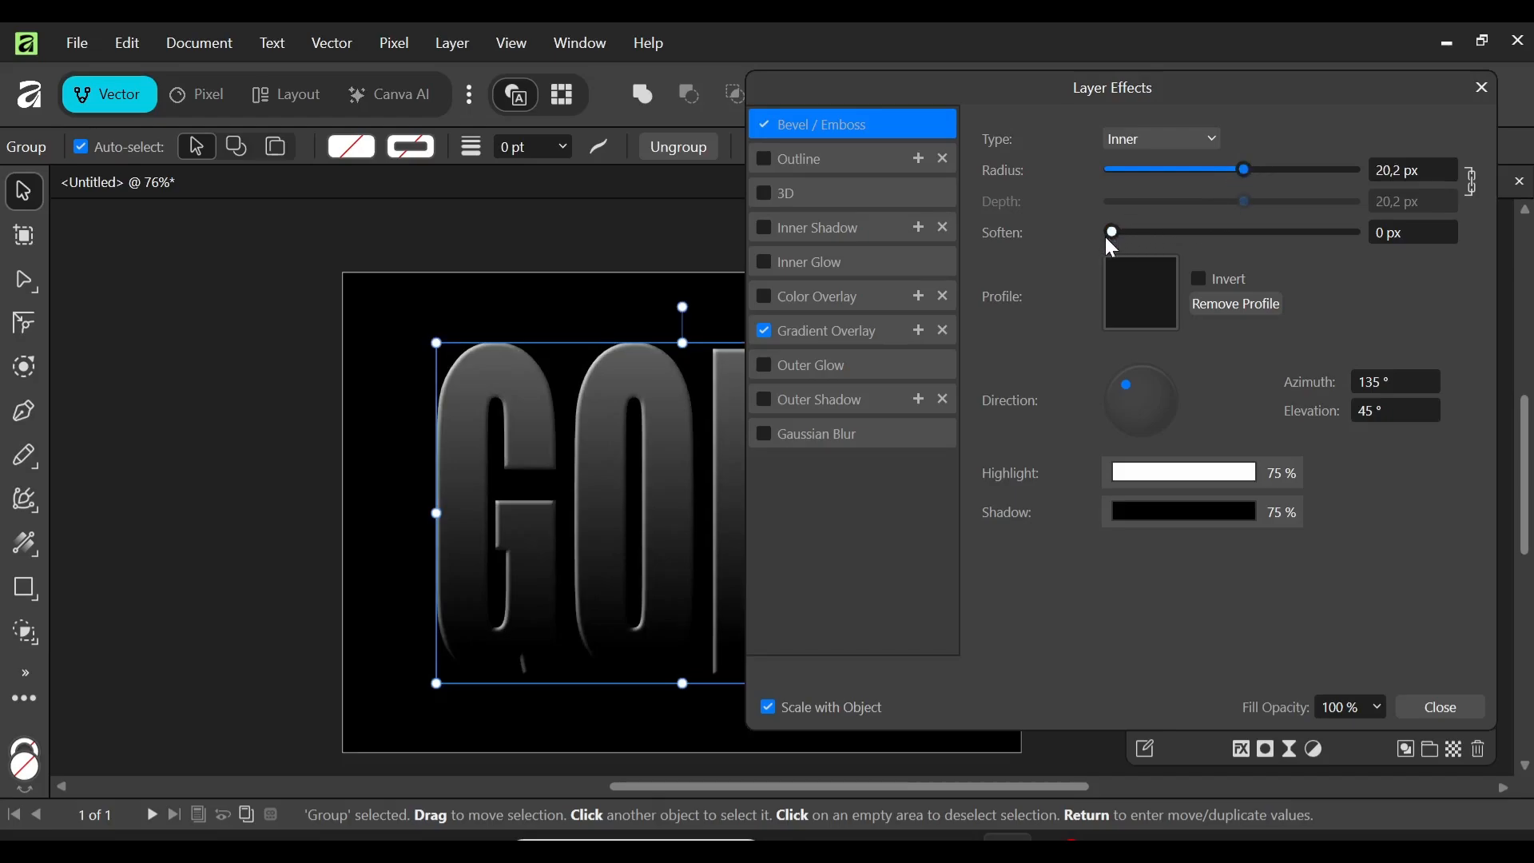
drag(1112, 234, 1169, 230)
click(1366, 386)
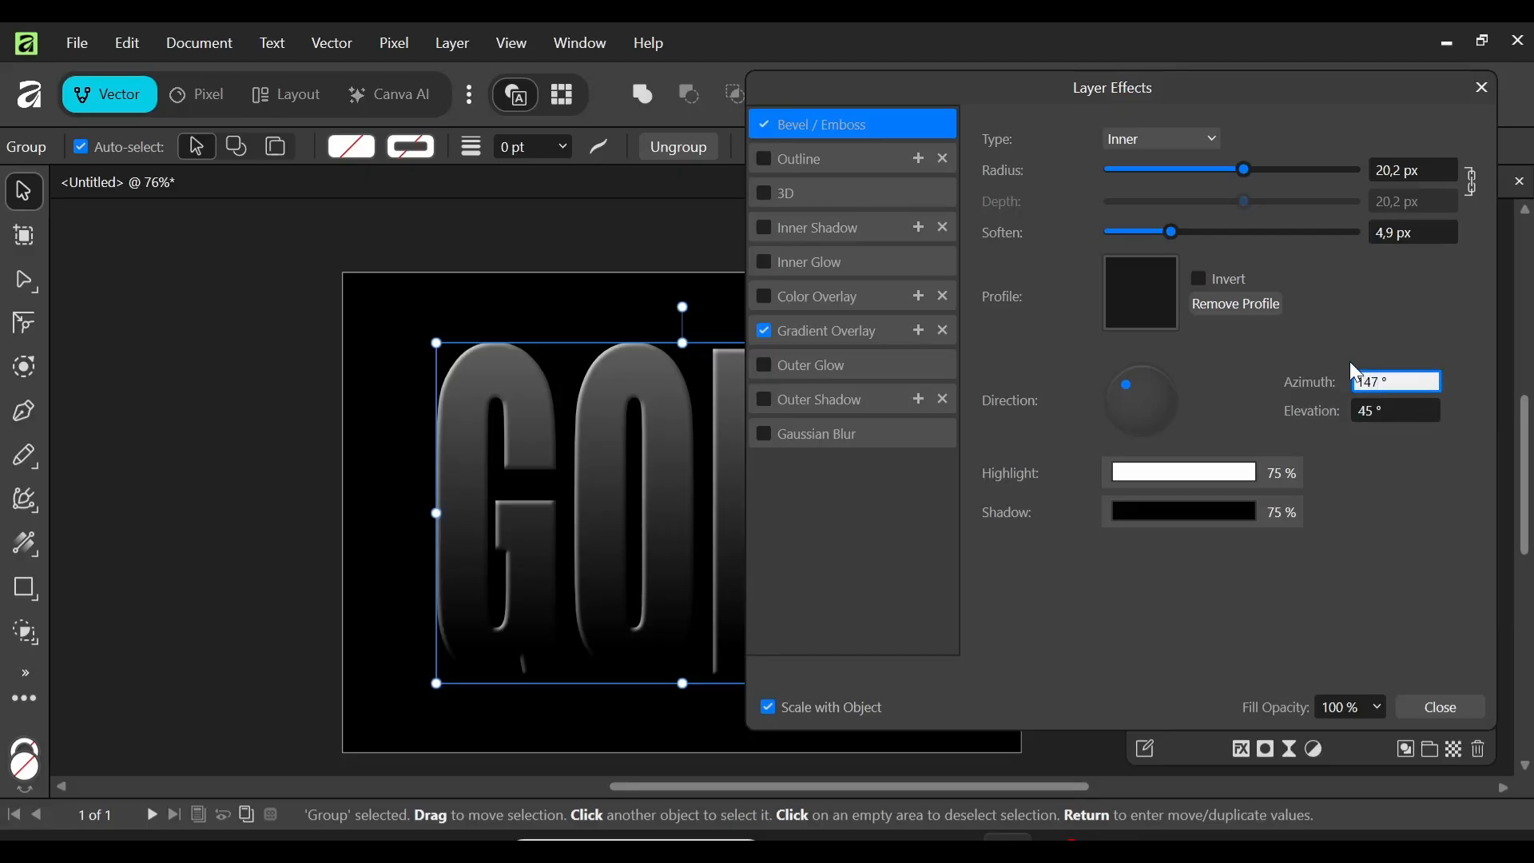
click(1372, 409)
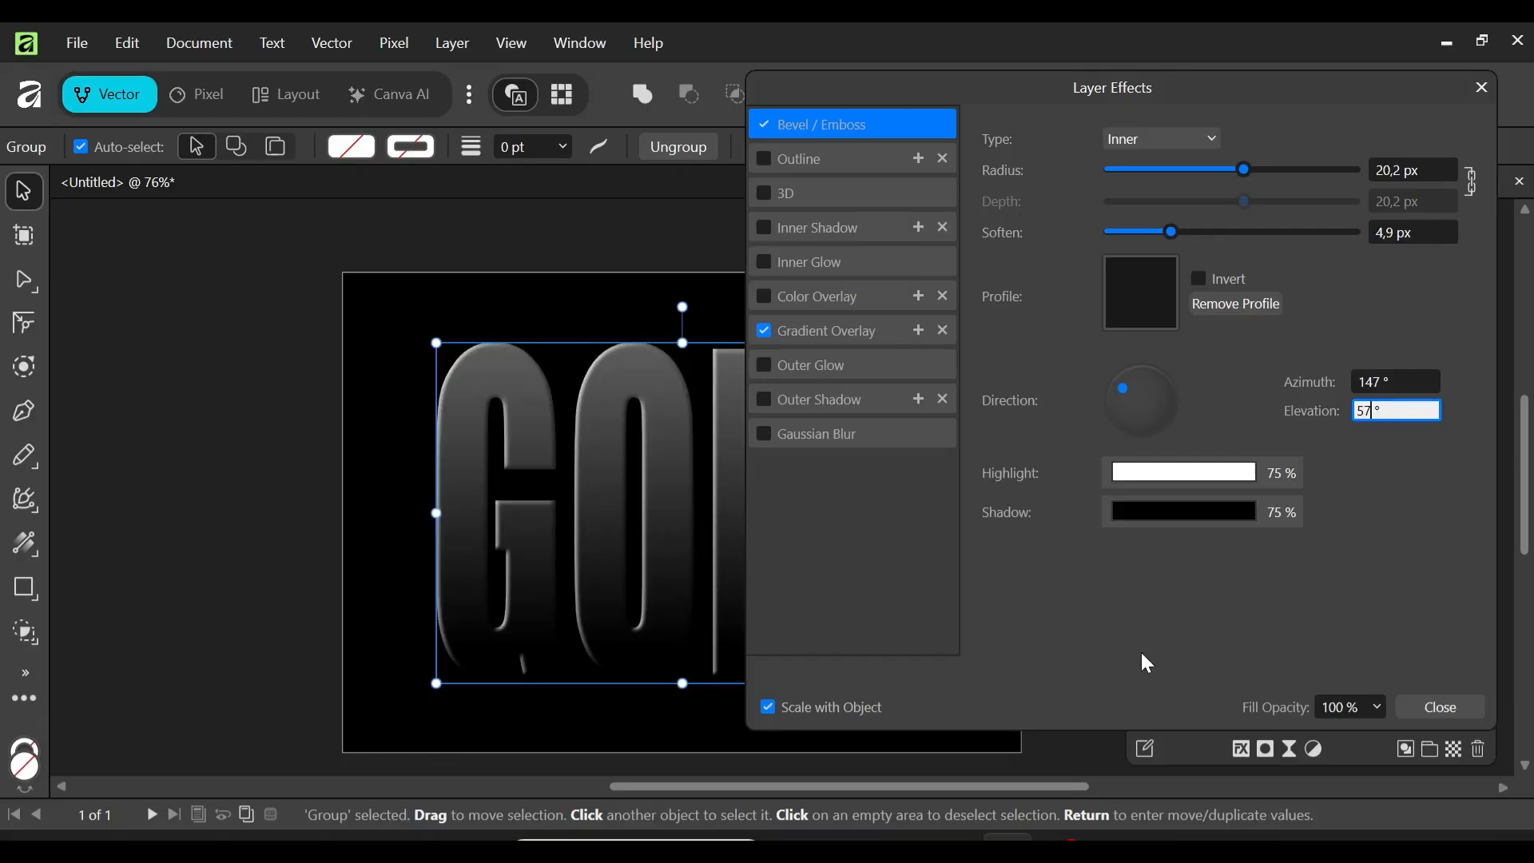
- Enable the 3D effect on the group with an 80.5 px radius and 4.2 px soften
click(773, 196)
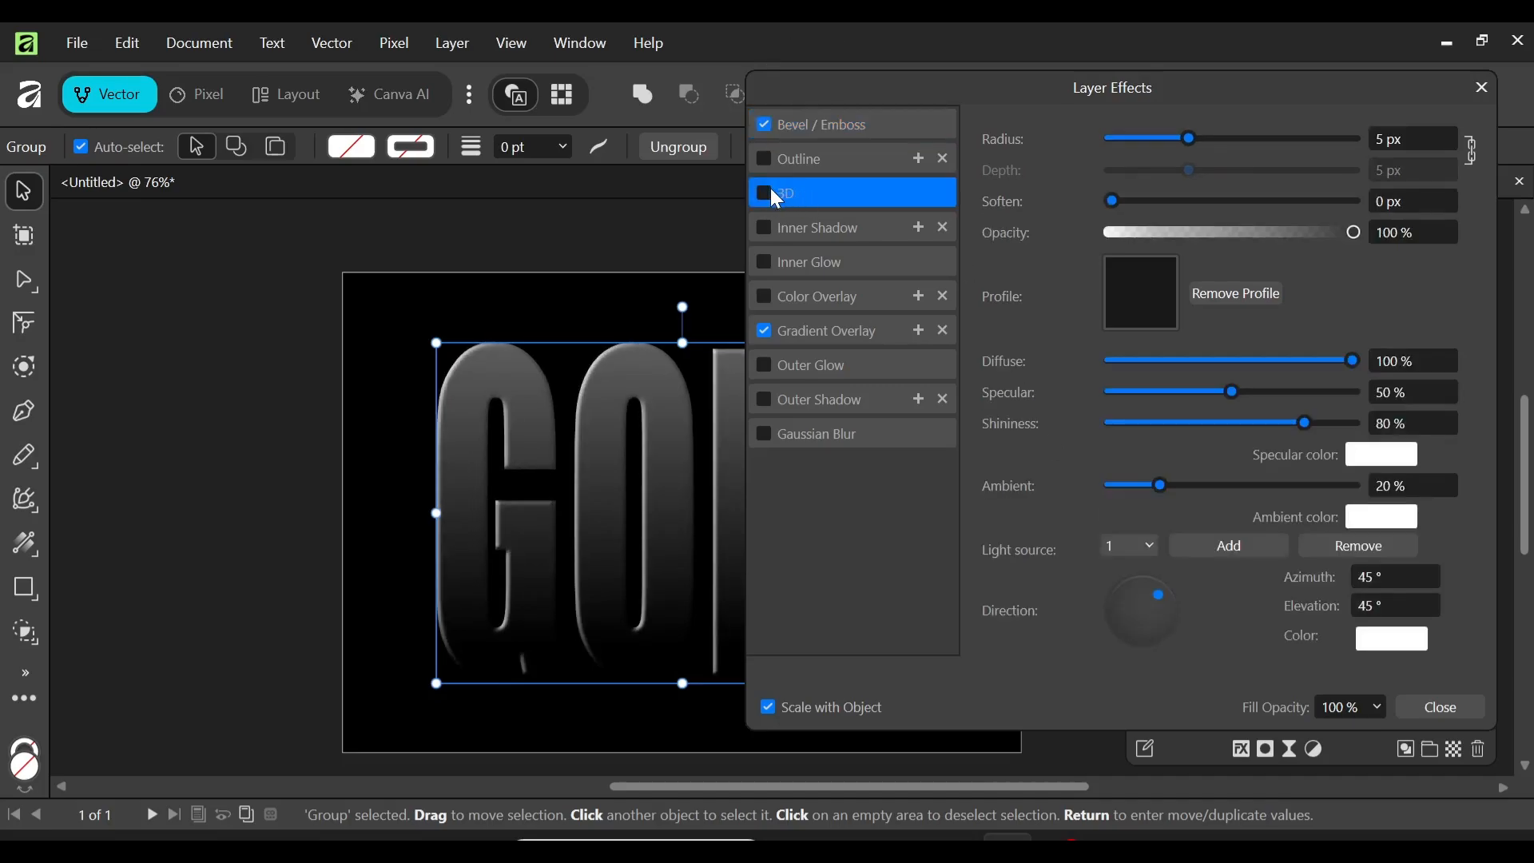
click(772, 192)
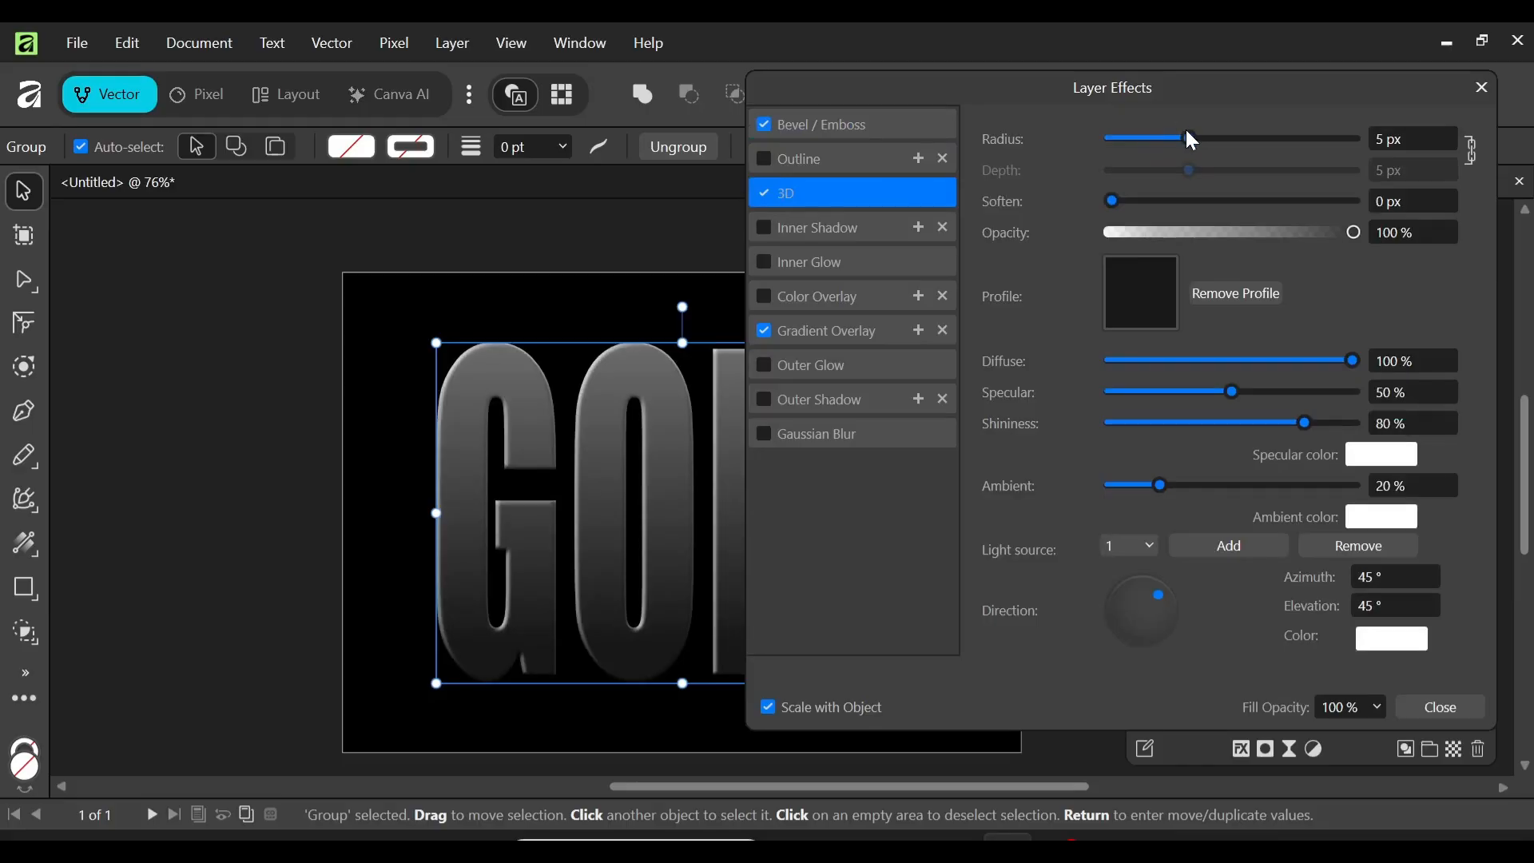
drag(1190, 138, 1341, 142)
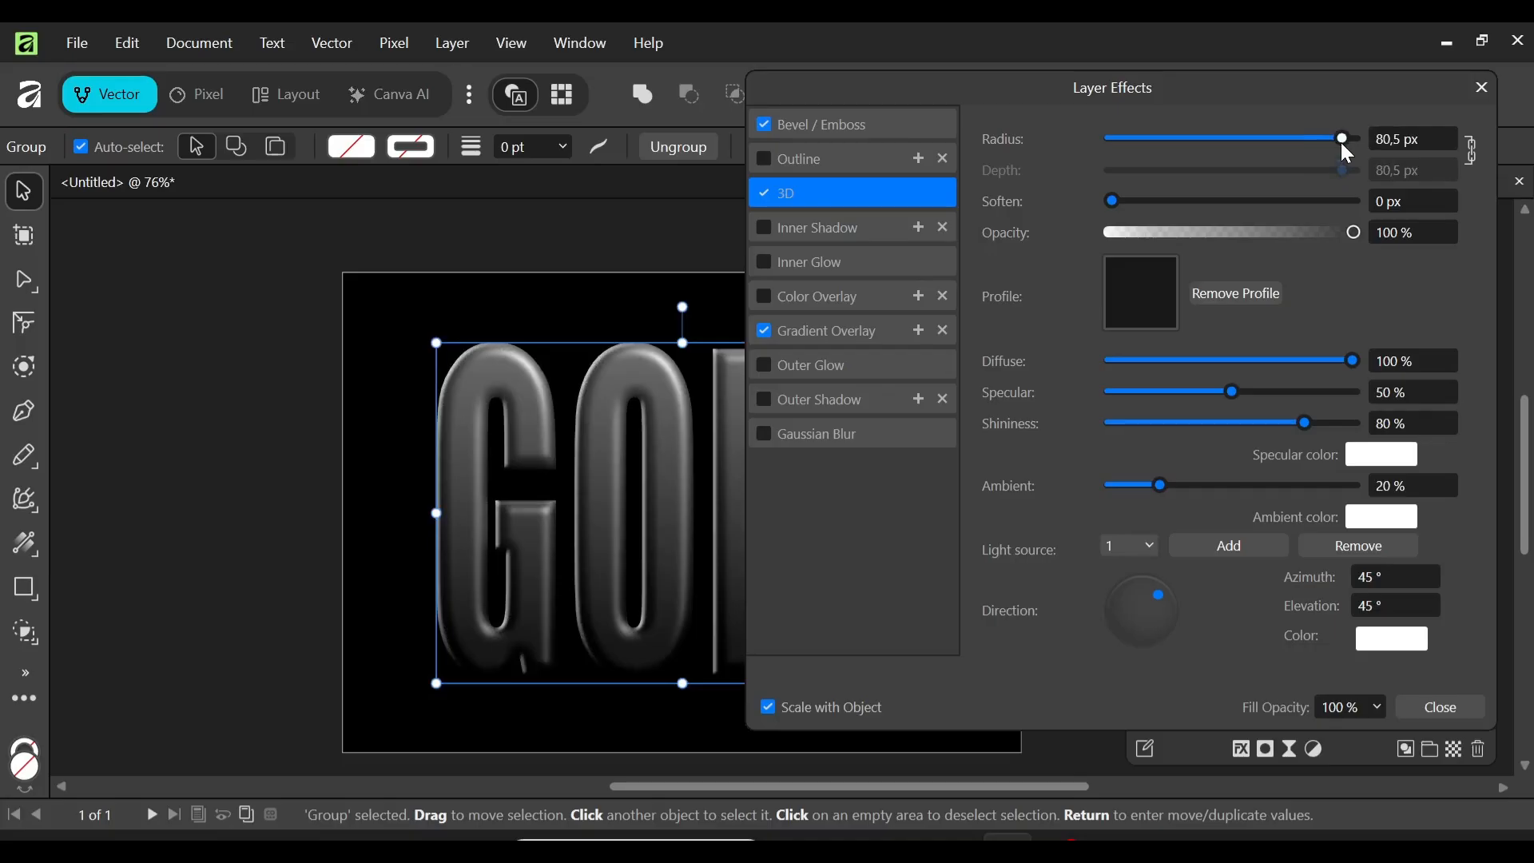
drag(1119, 200, 1166, 210)
- Set the 3D effect's diffuse to 68%, specular to 77%, shininess to 90% and ambient to 67%
drag(1343, 352, 1272, 352)
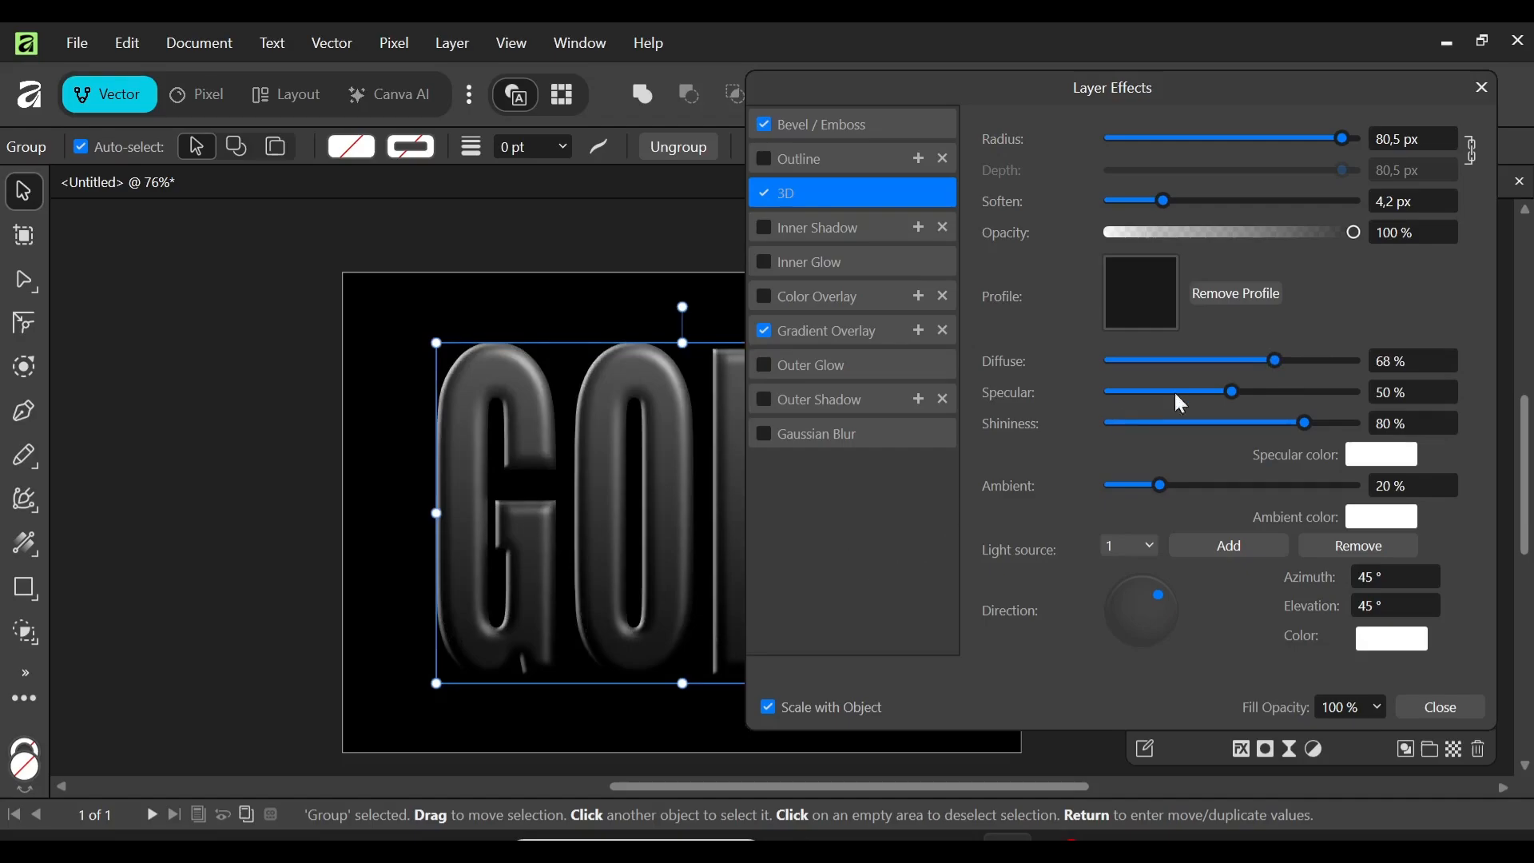
drag(1236, 391, 1298, 405)
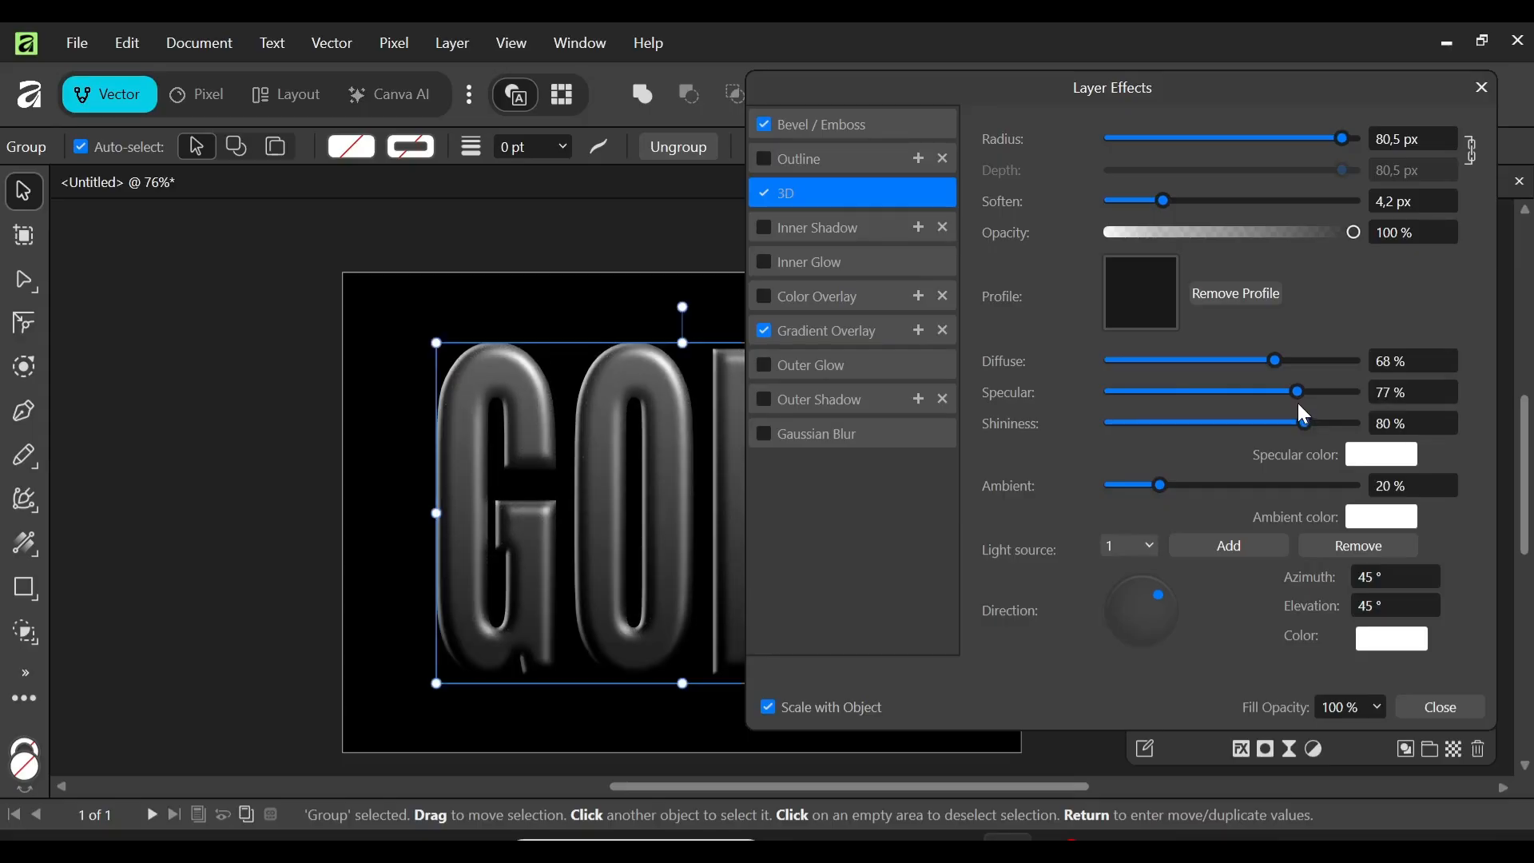
drag(1307, 419, 1330, 424)
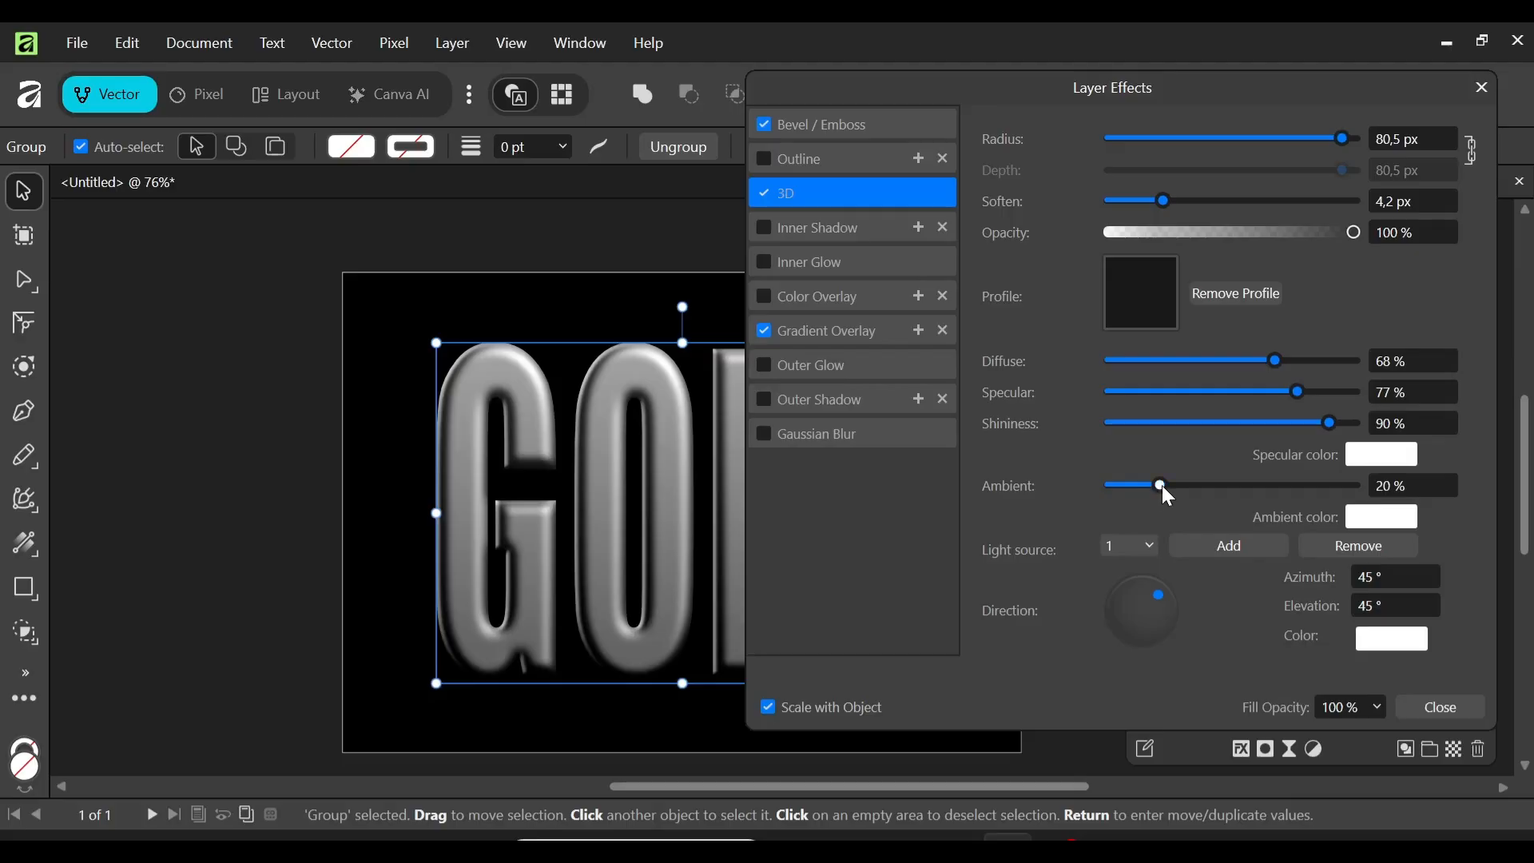
drag(1162, 486, 1275, 487)
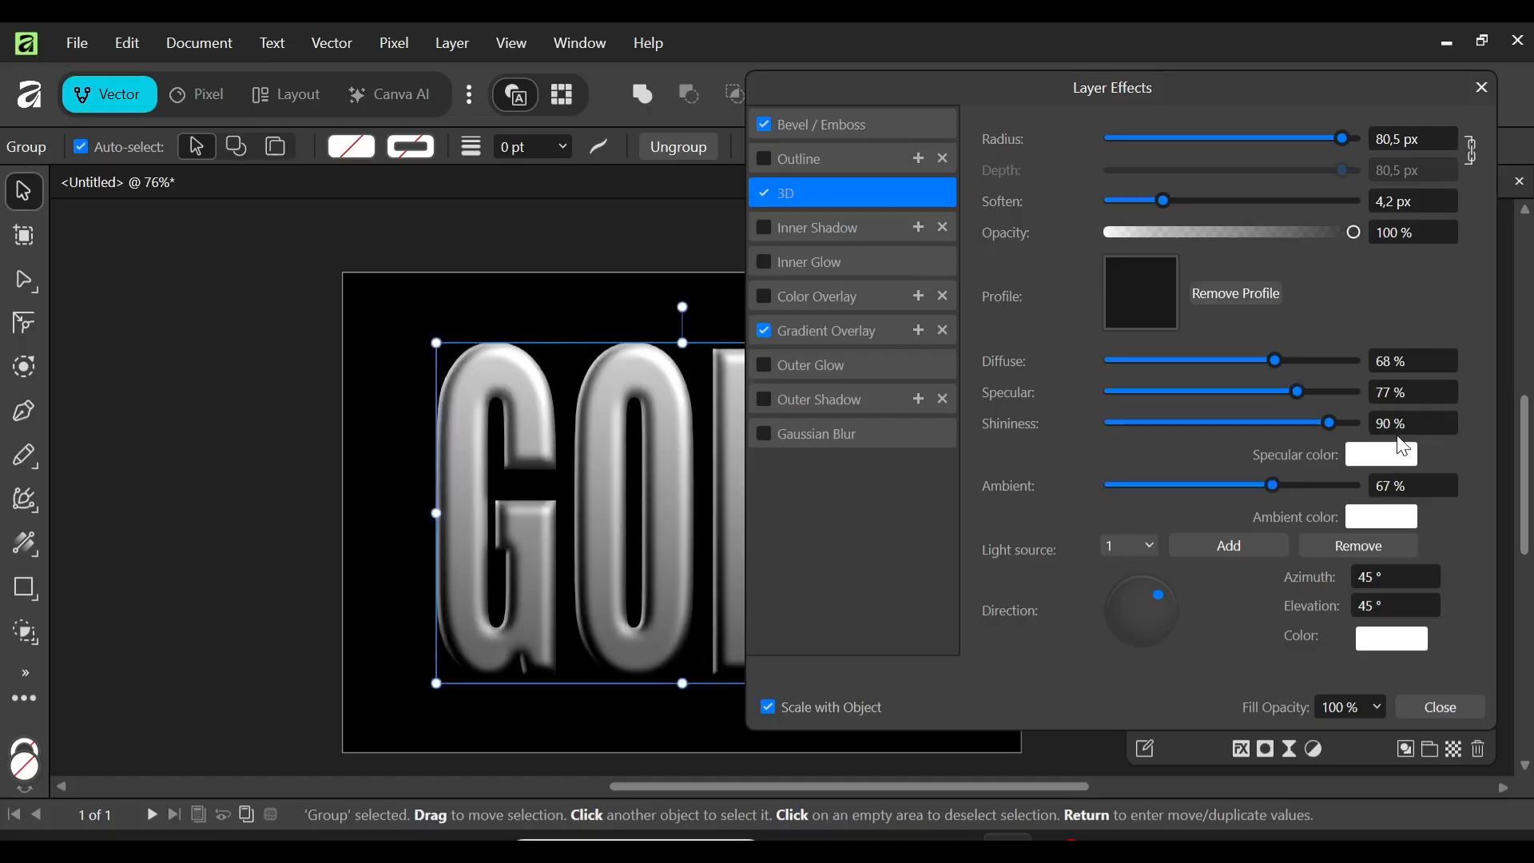
- Give the 3D effect a dark reddish ambient colour, set its light to 42° azimuth and 37° elevation, and close the layer effects
click(1387, 526)
mouse_move(1353, 626)
mouse_down()
mouse_move(1351, 646)
mouse_move(1345, 633)
mouse_up()
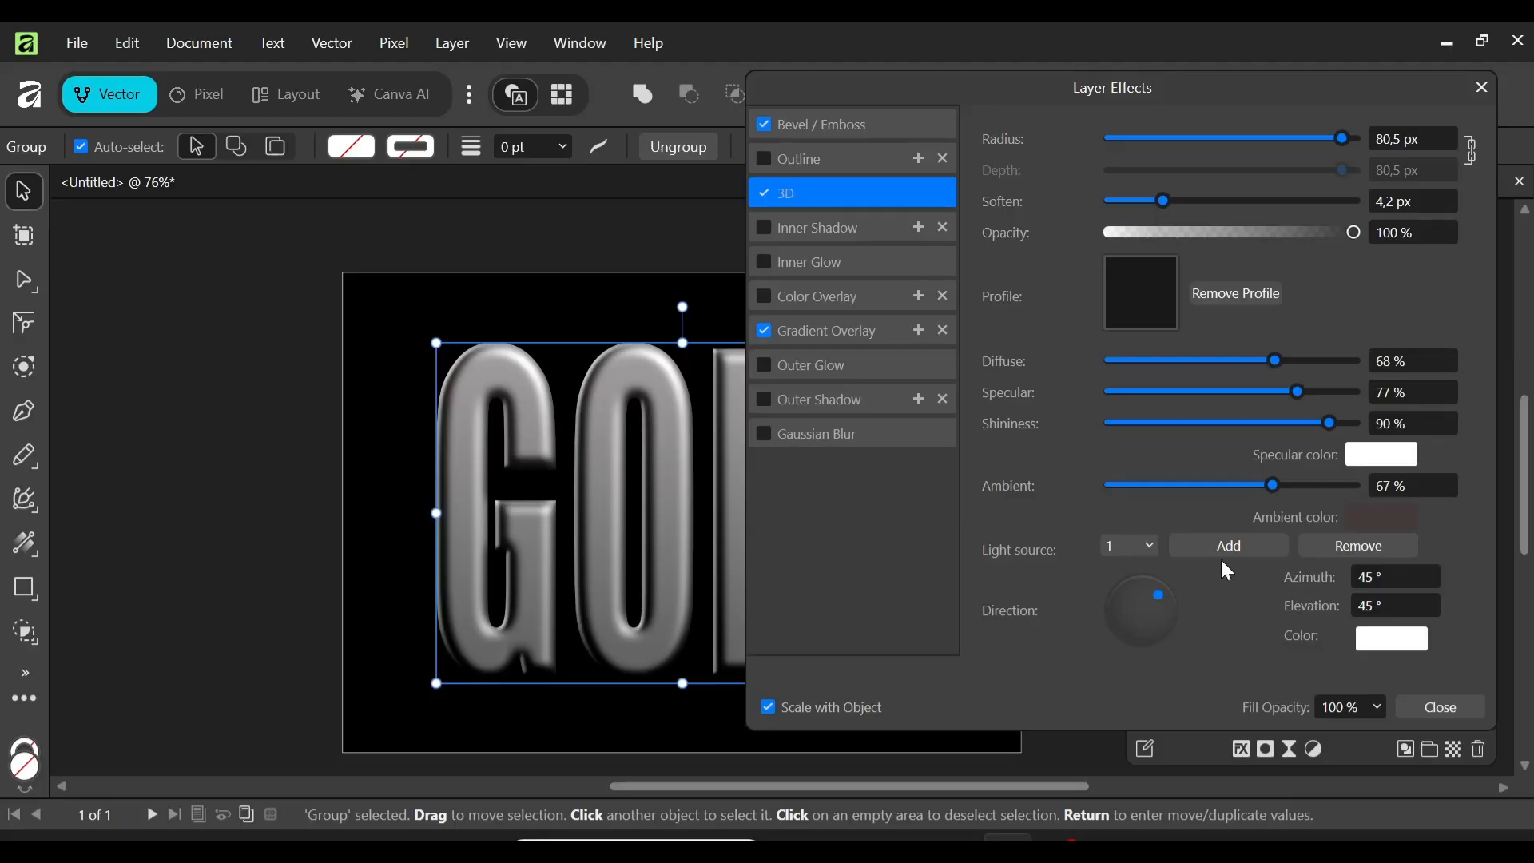
click(1373, 572)
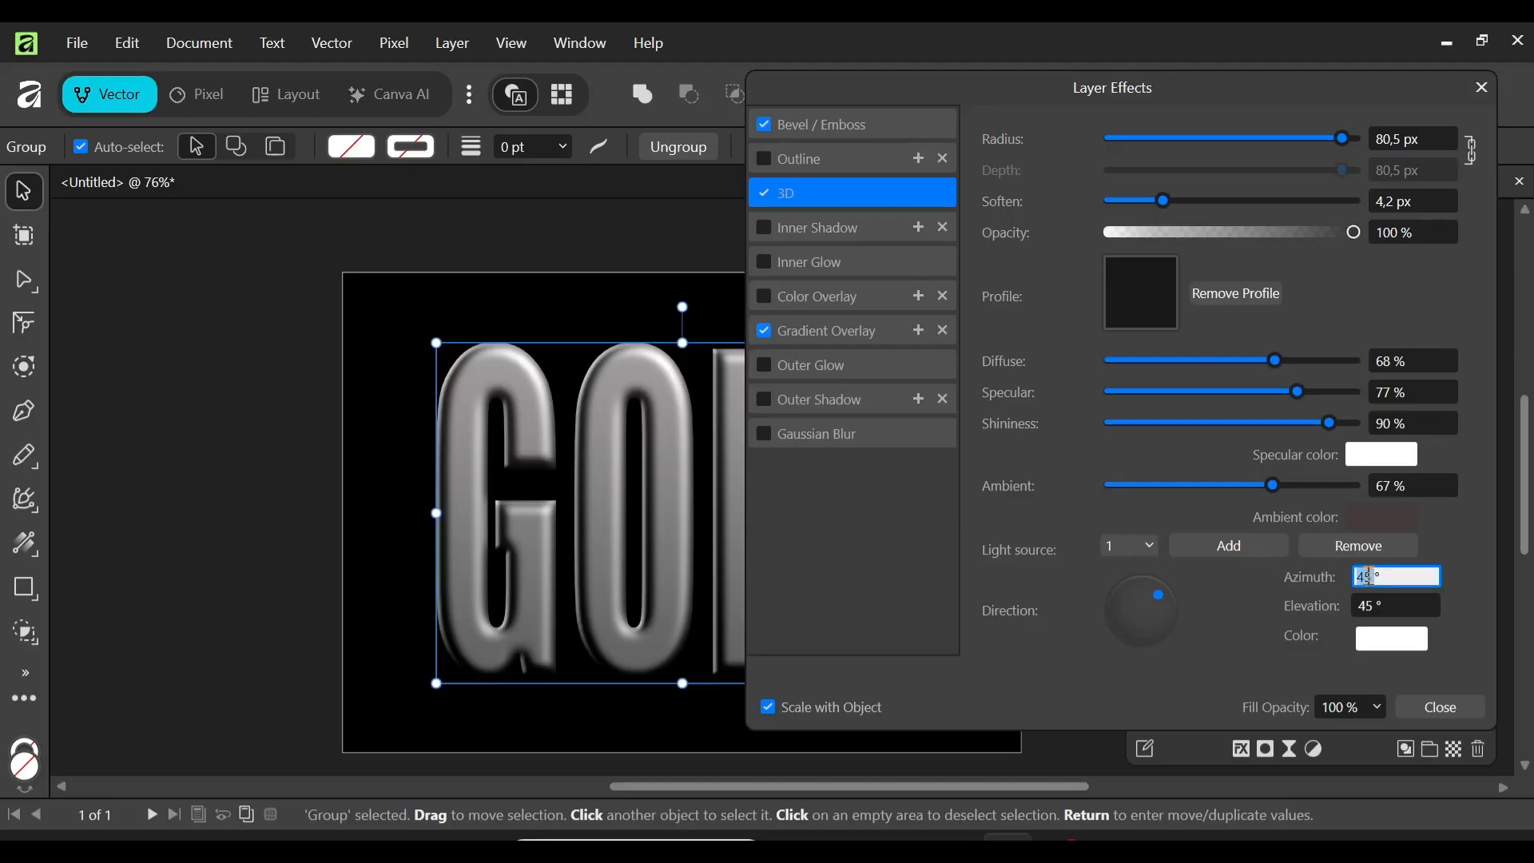
text(42)
click(1366, 609)
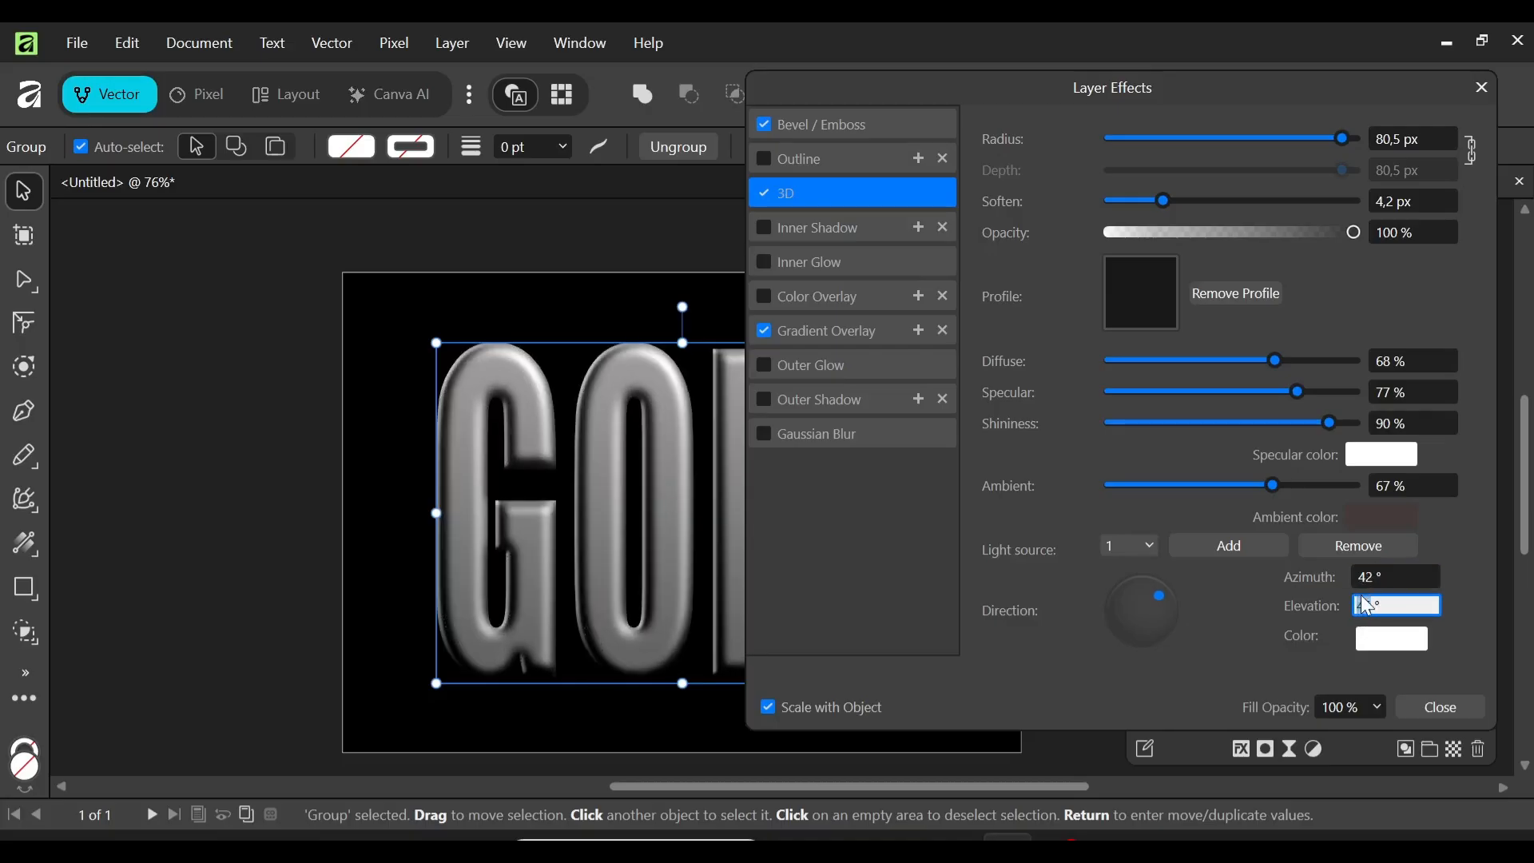
text(37)
click(1479, 89)
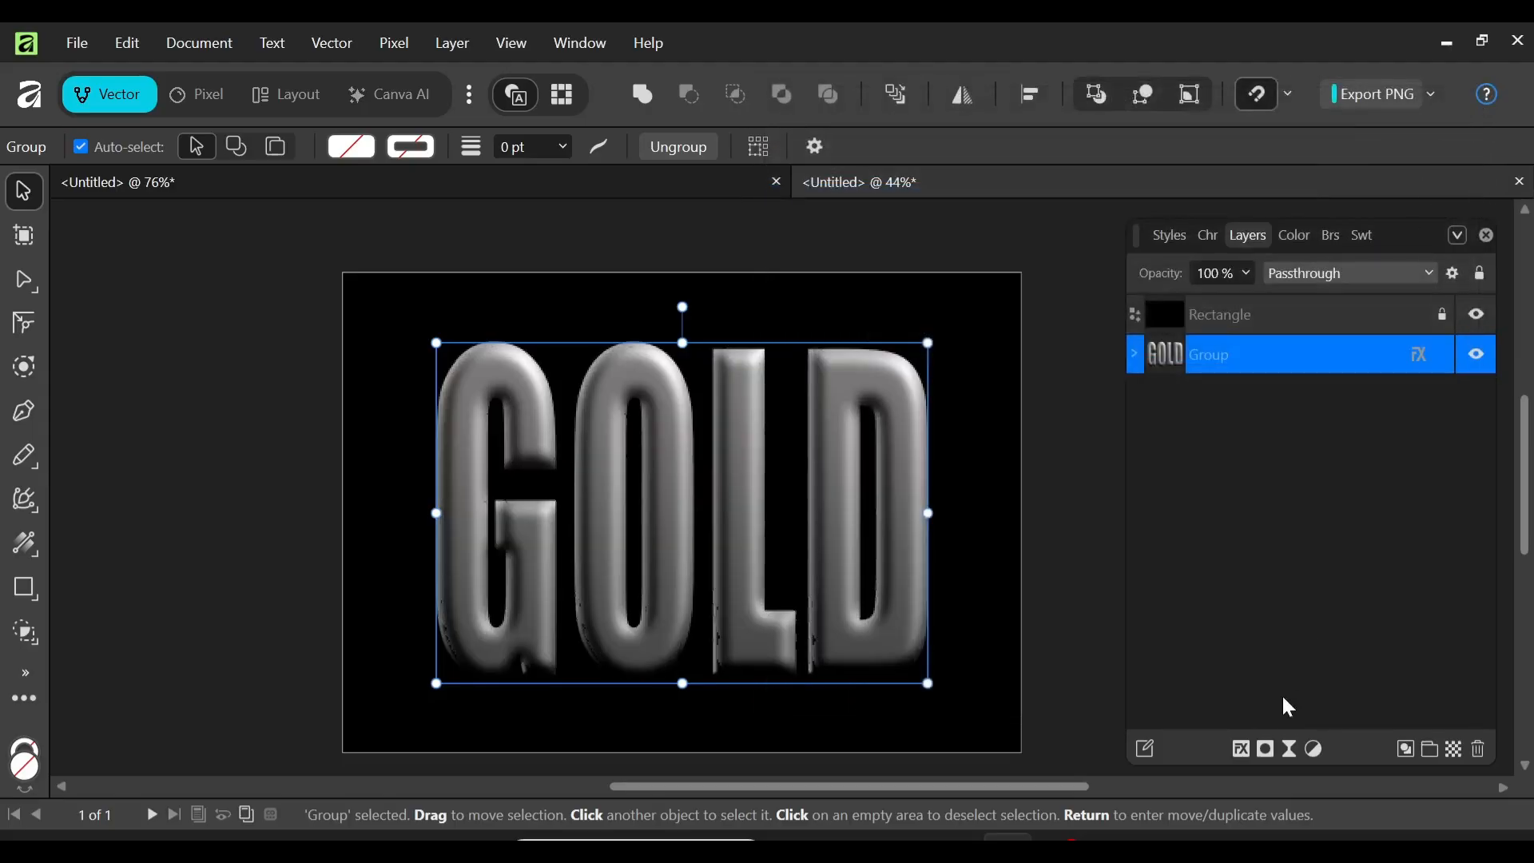
- Add a Gradient Map adjustment above the GOLD group
double_click(1206, 354)
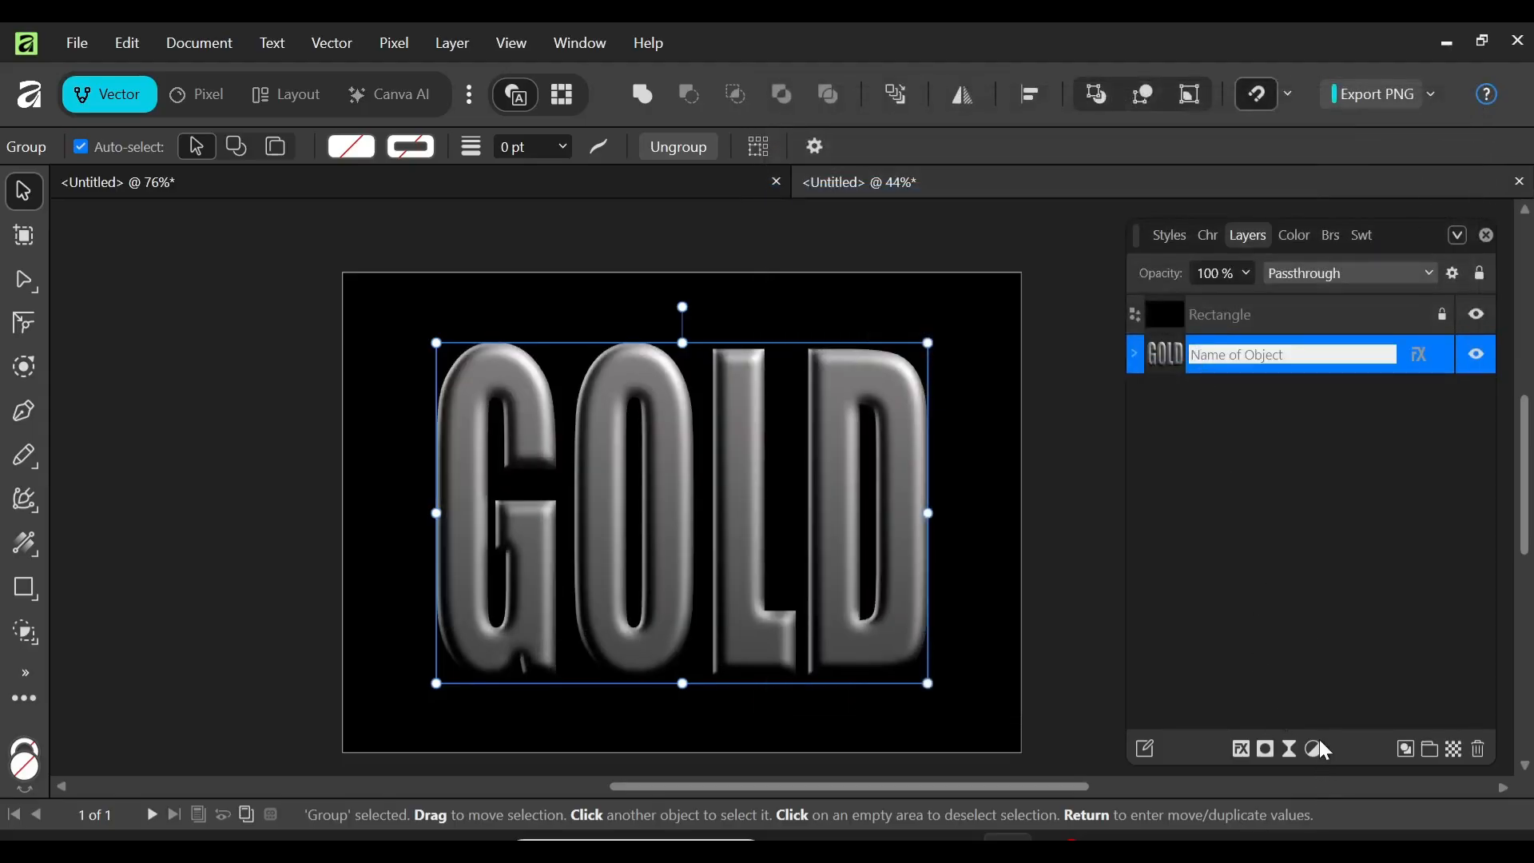
click(1163, 363)
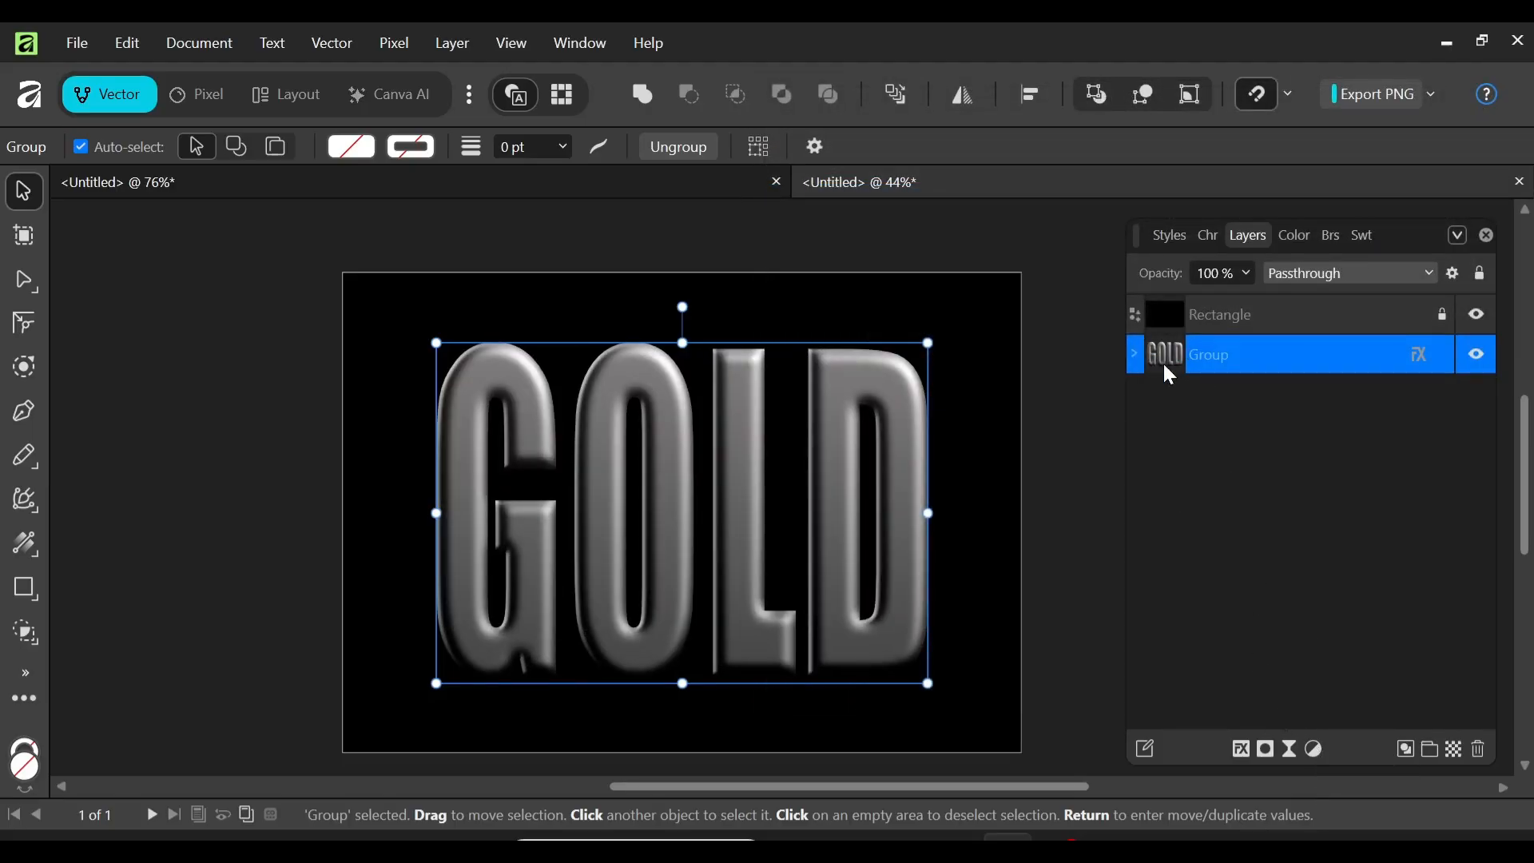
click(1320, 751)
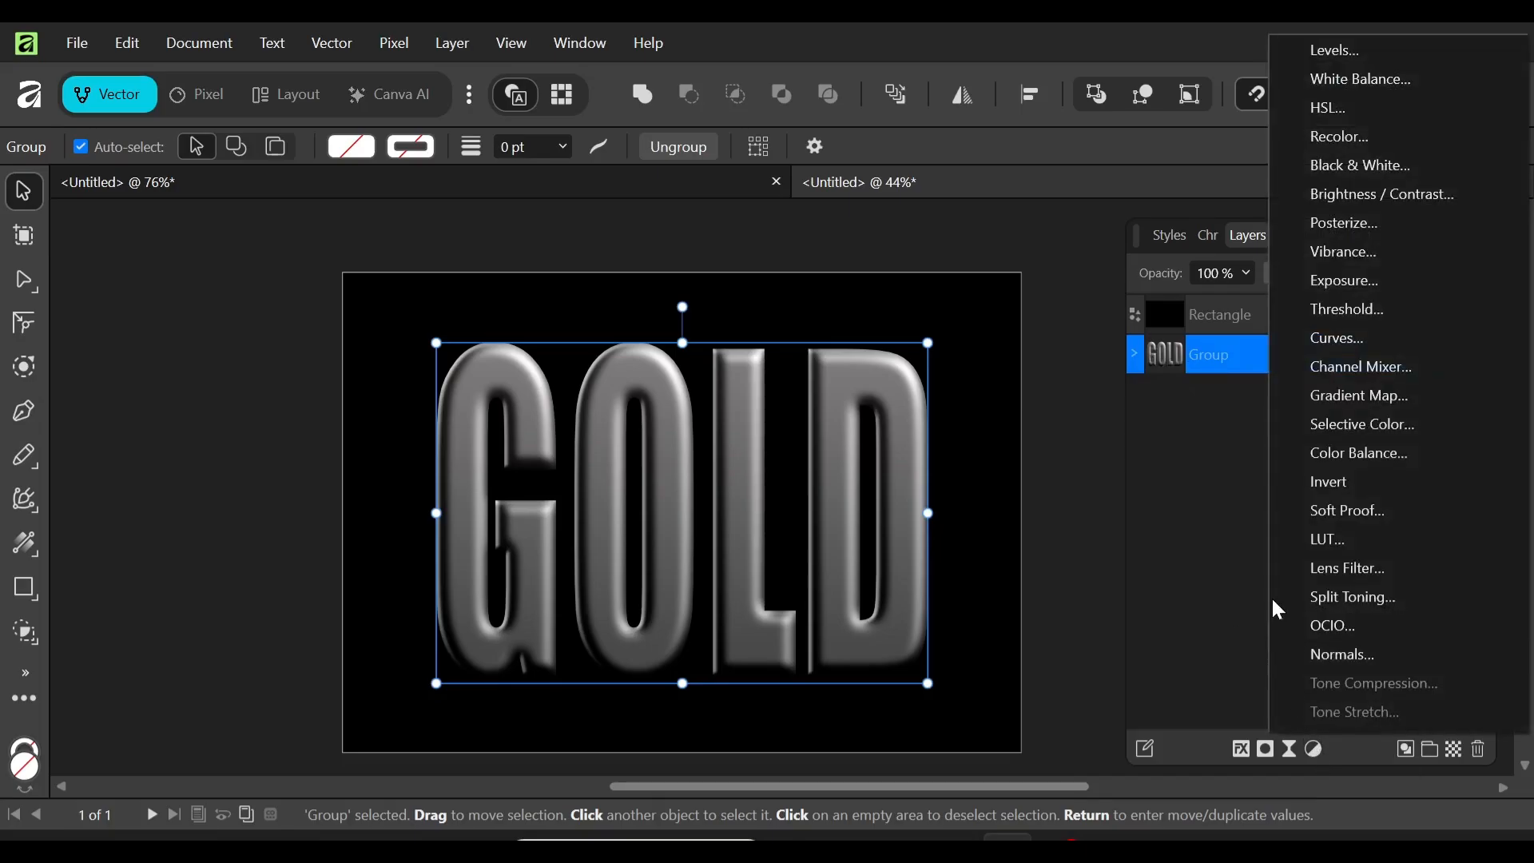
click(1382, 400)
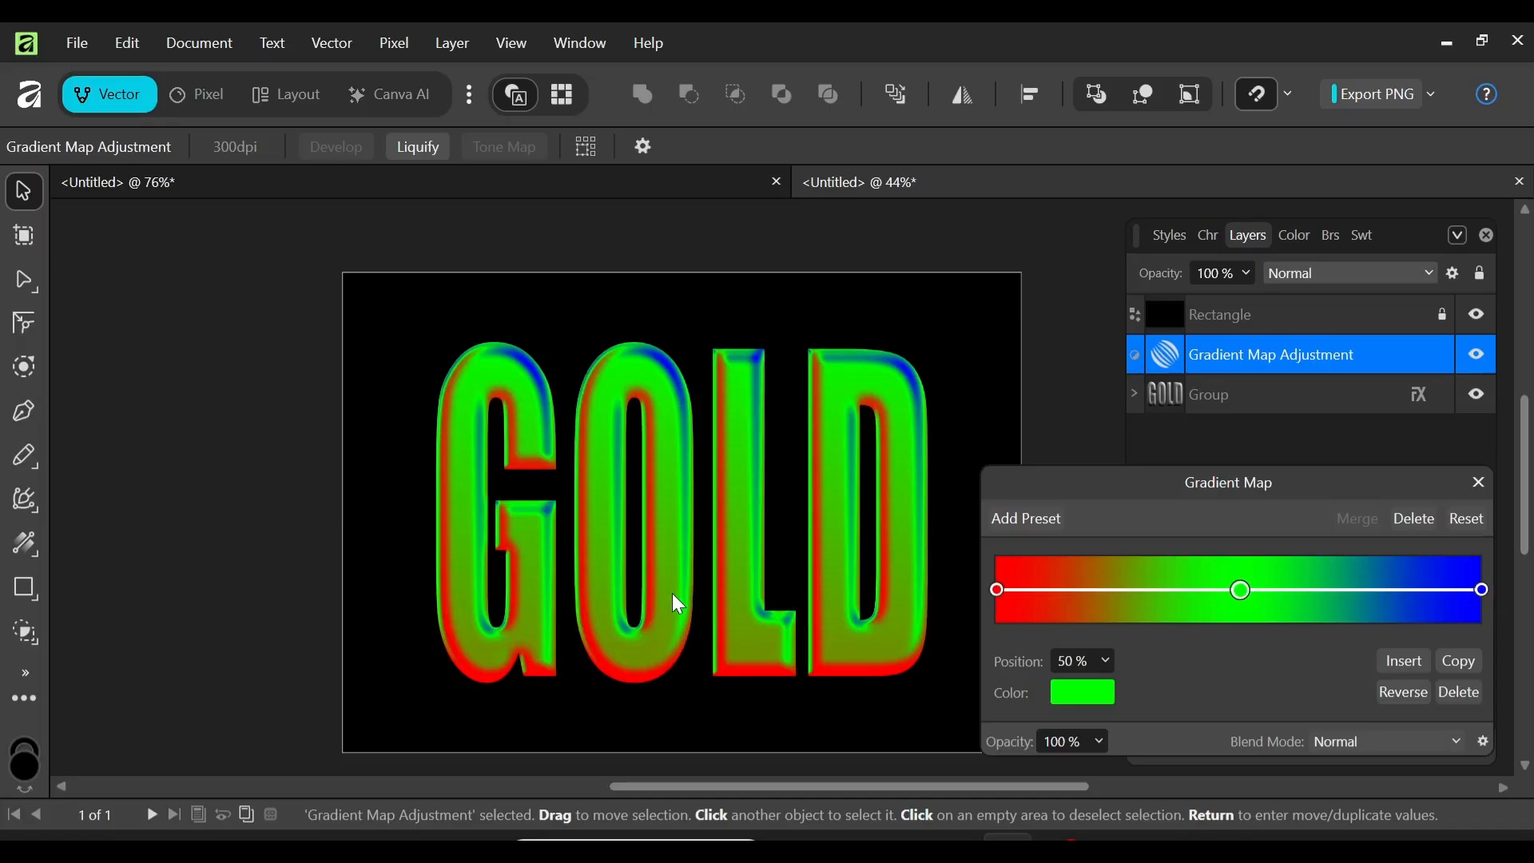
- Set the gradient map's first stop at 0% to colour FFF0CA
click(998, 589)
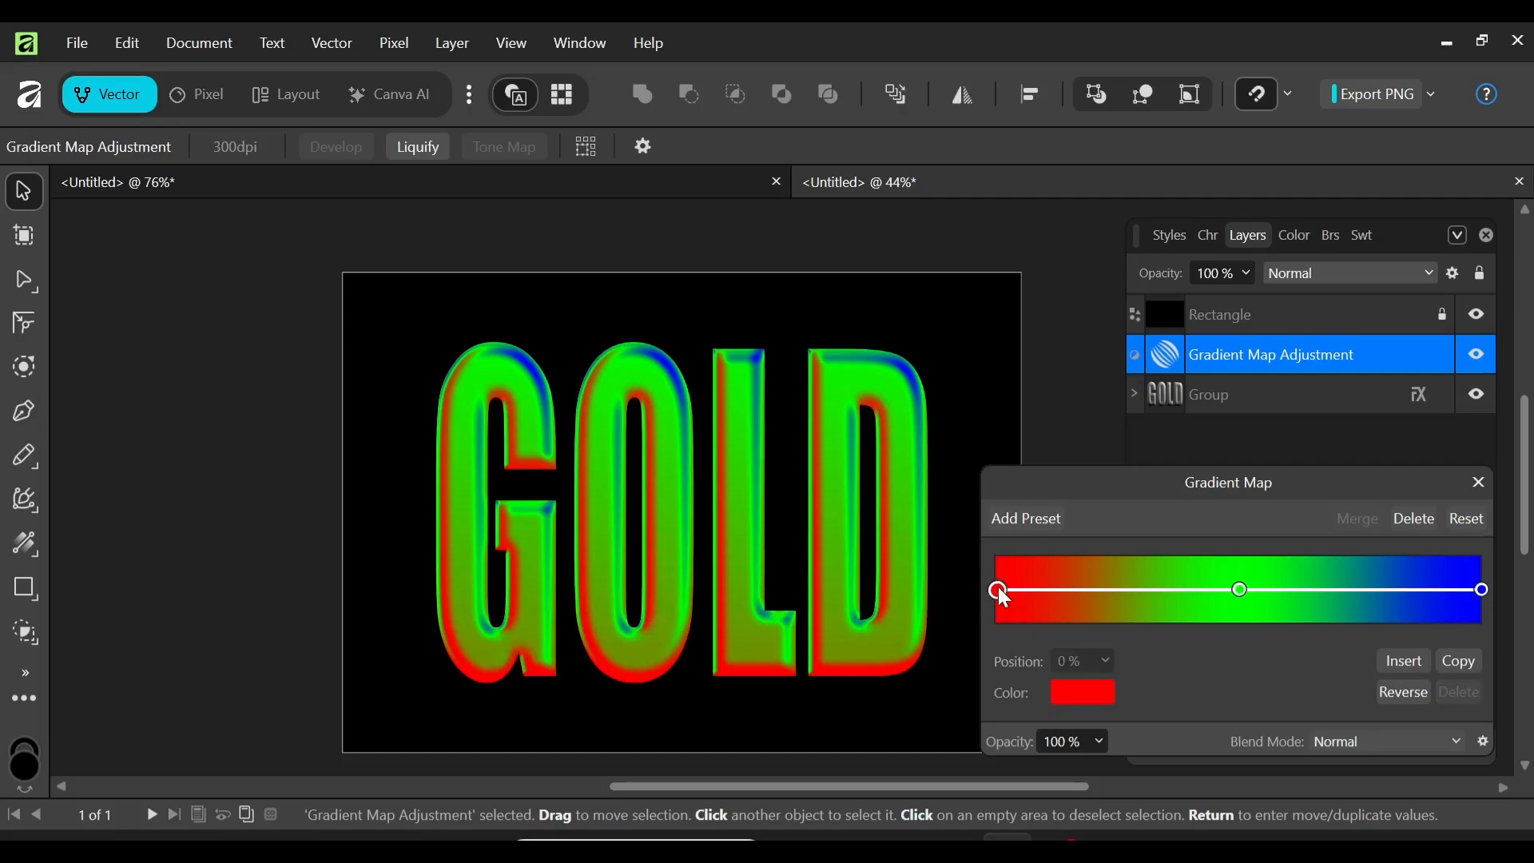
click(1075, 701)
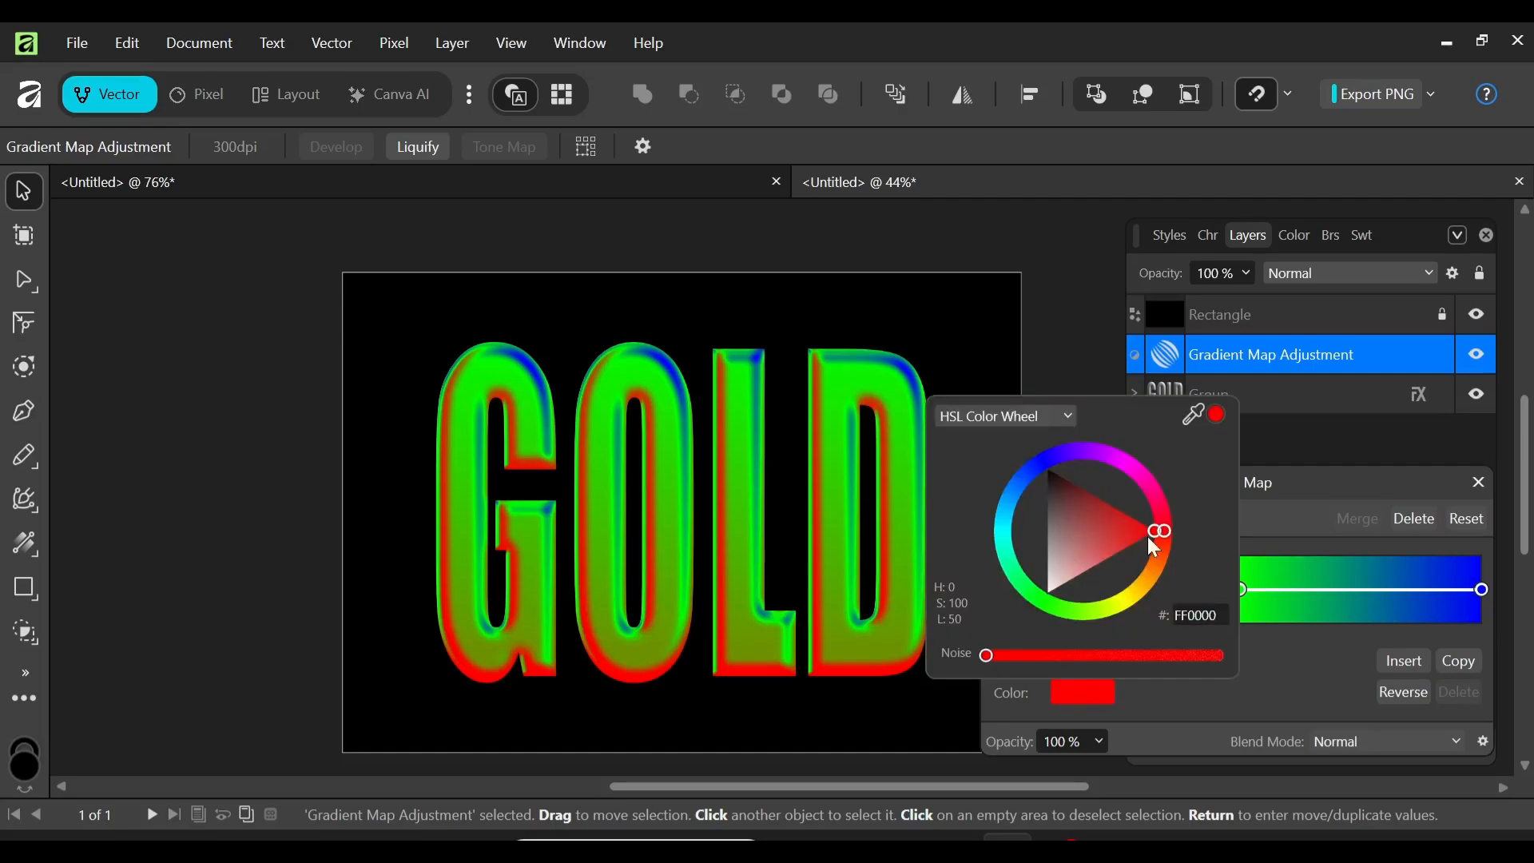
click(1201, 620)
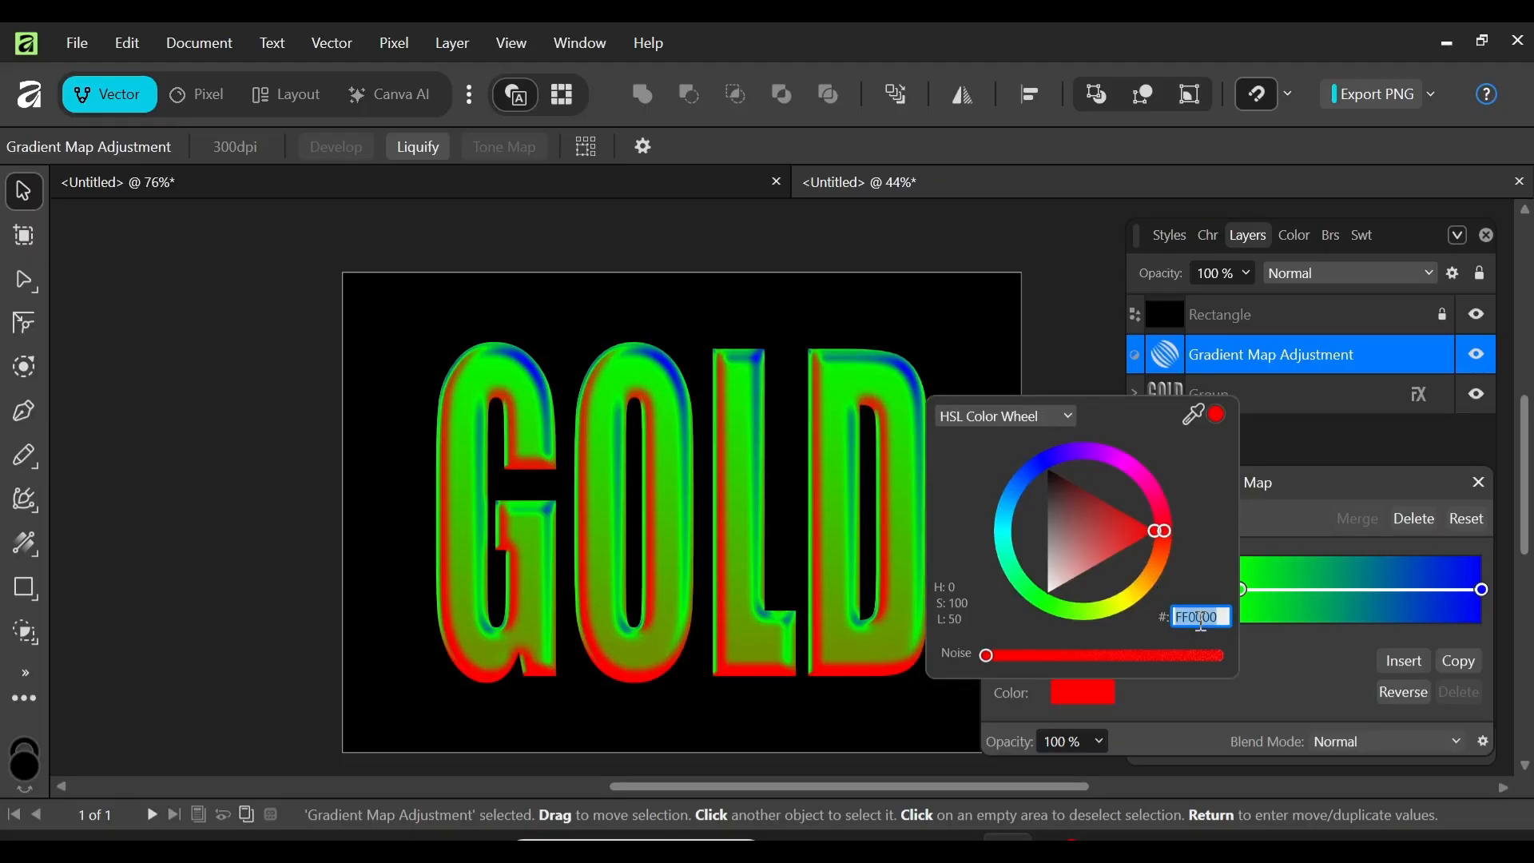
text(FFF0CA)
key(Return)
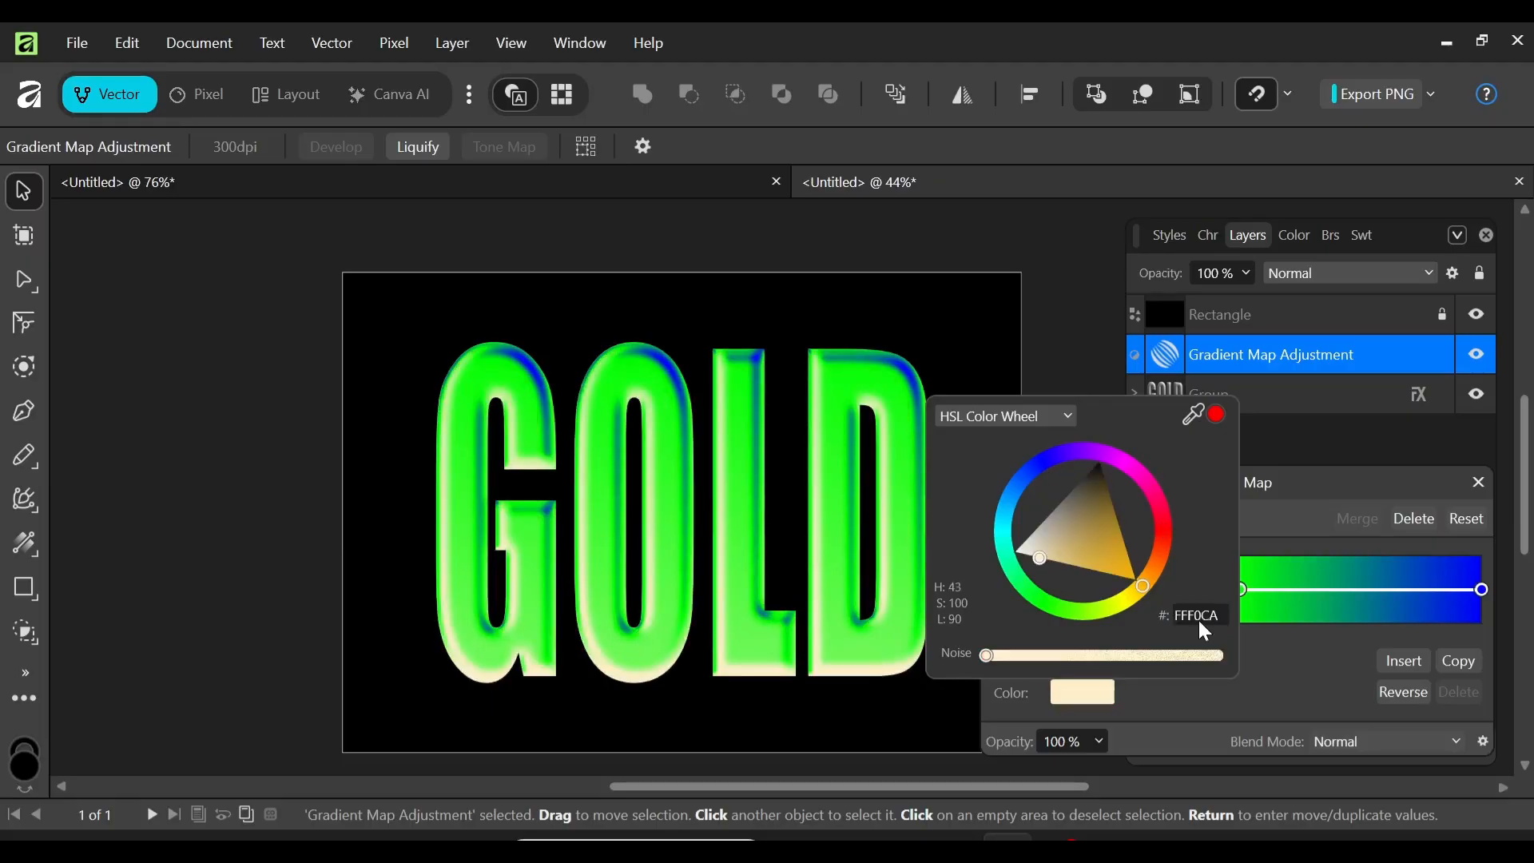
click(1339, 489)
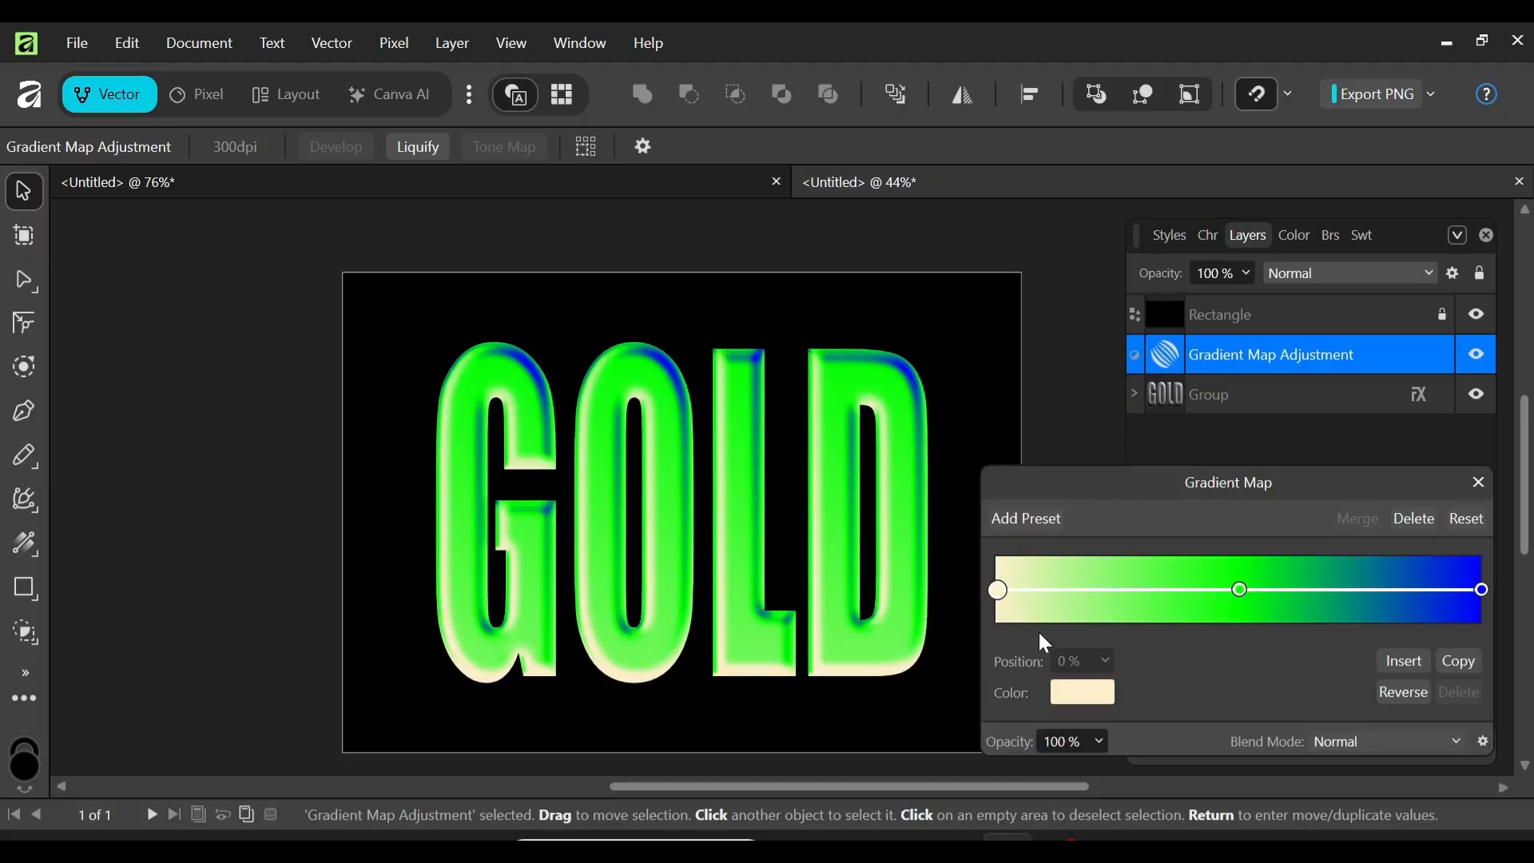
- Add a stop at 8% on the gradient map and colour it DBC684
click(1012, 590)
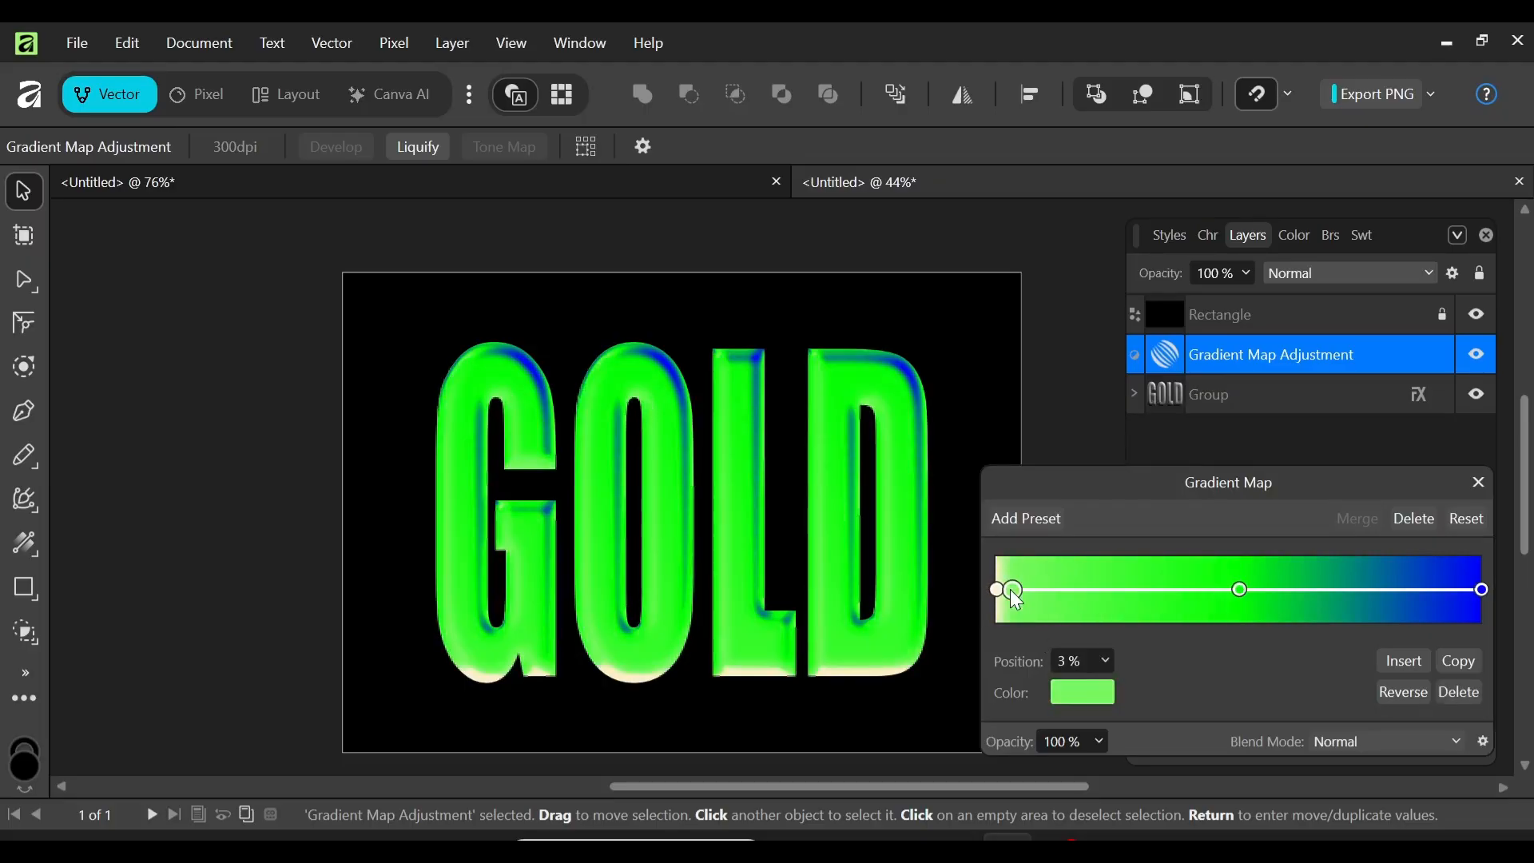
drag(1017, 599, 1040, 607)
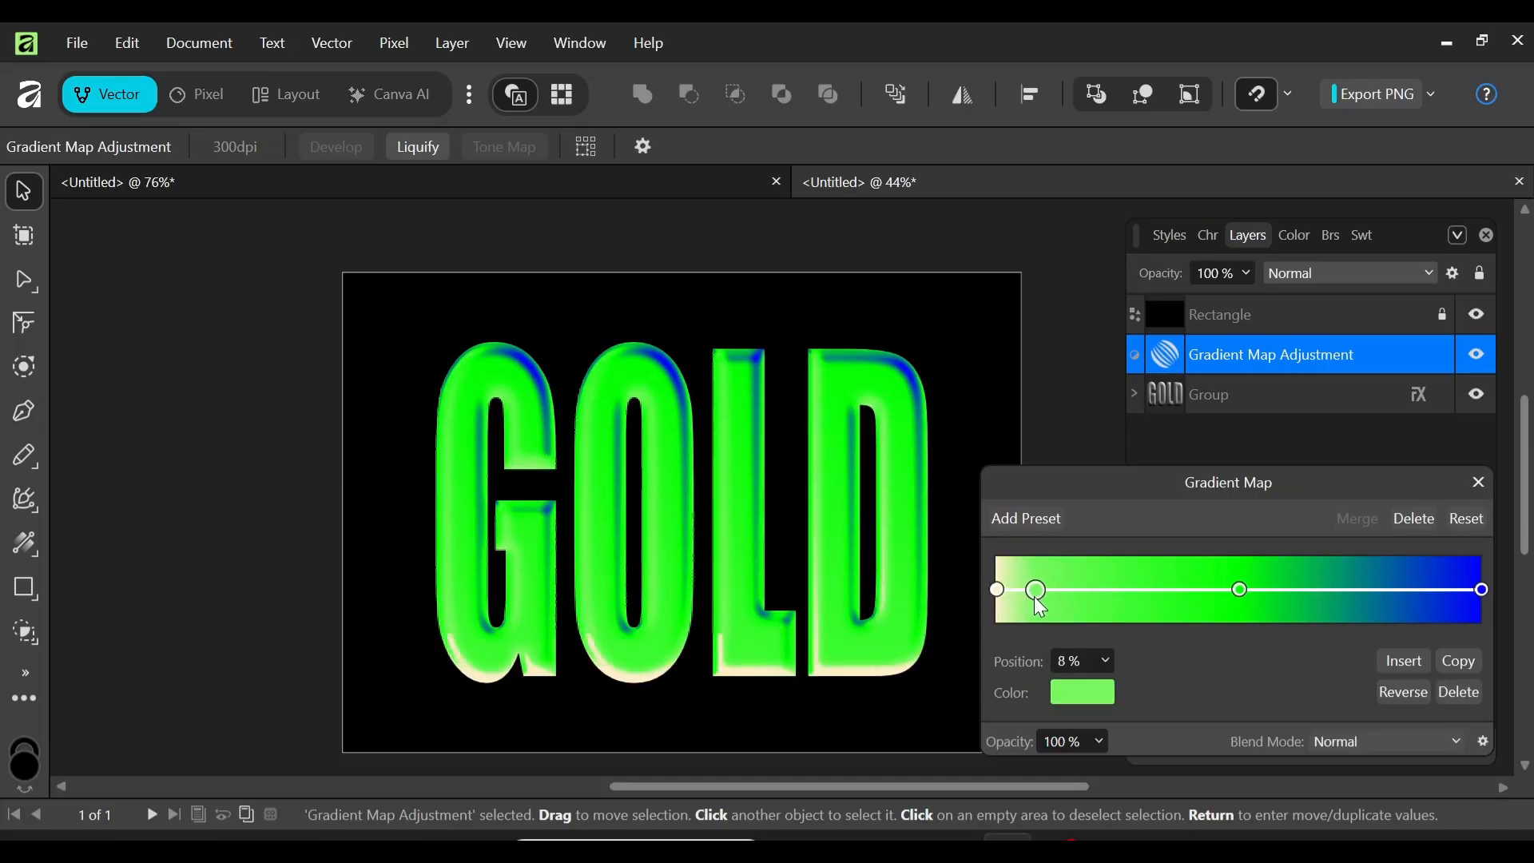
click(1092, 703)
click(1201, 620)
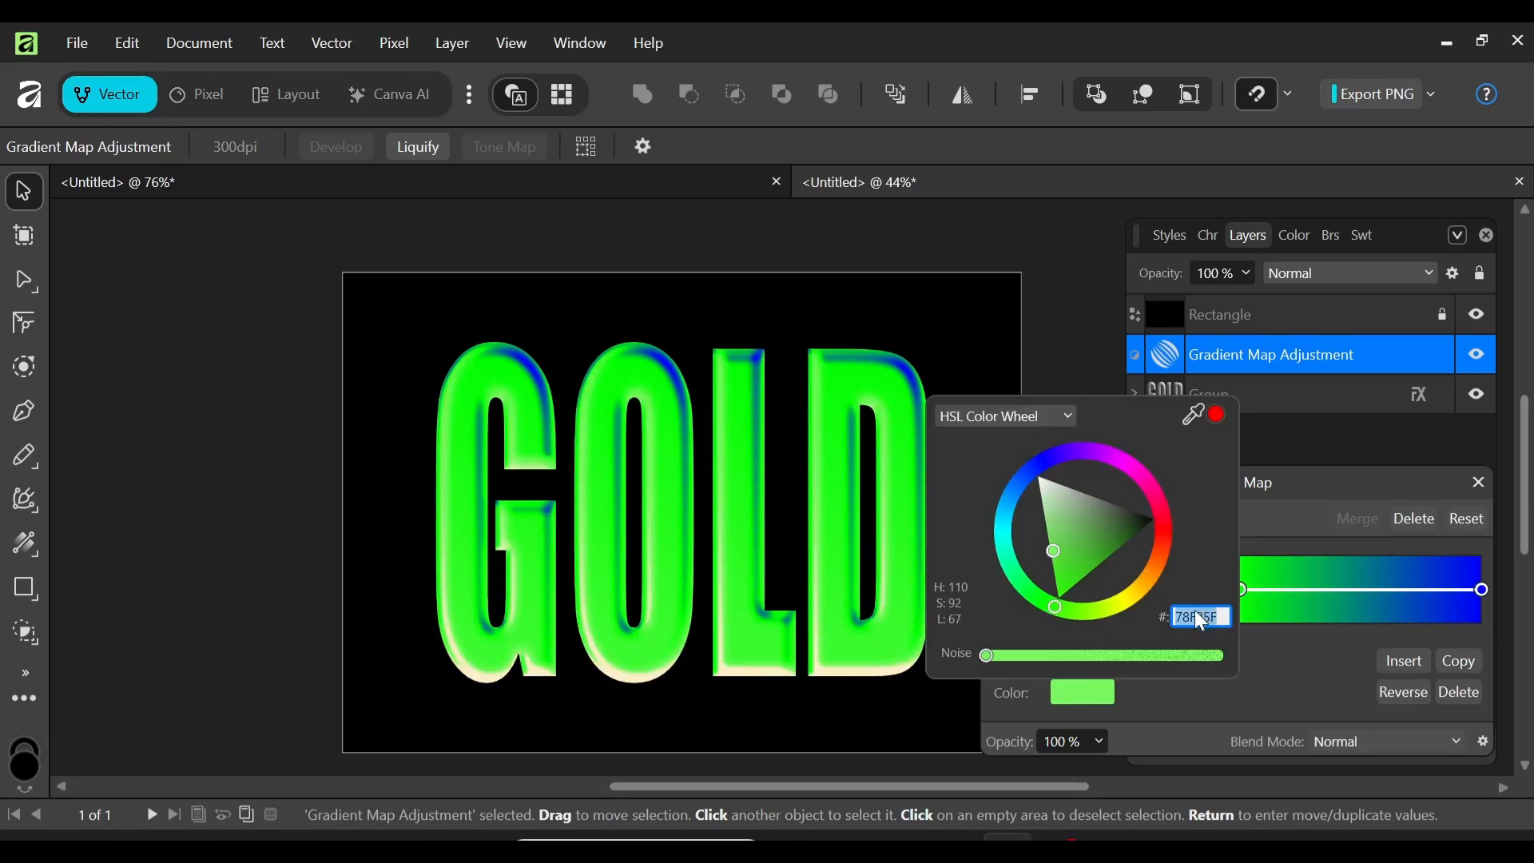
text(DBC684)
key(Return)
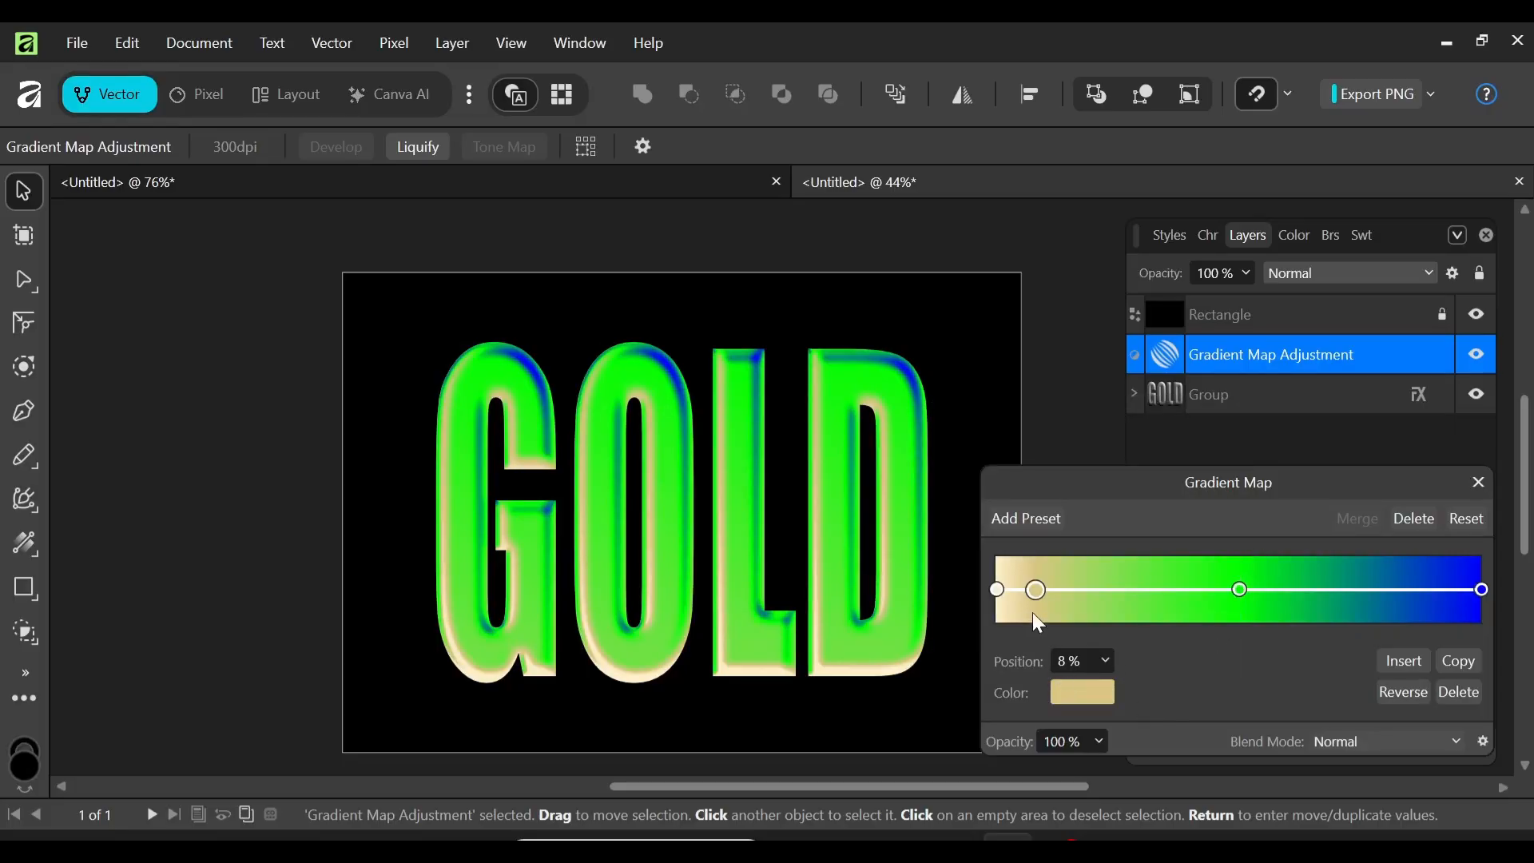
- Add a stop at 26% on the gradient map and colour it 7C6832
click(1065, 595)
drag(1066, 601, 1127, 613)
click(1091, 700)
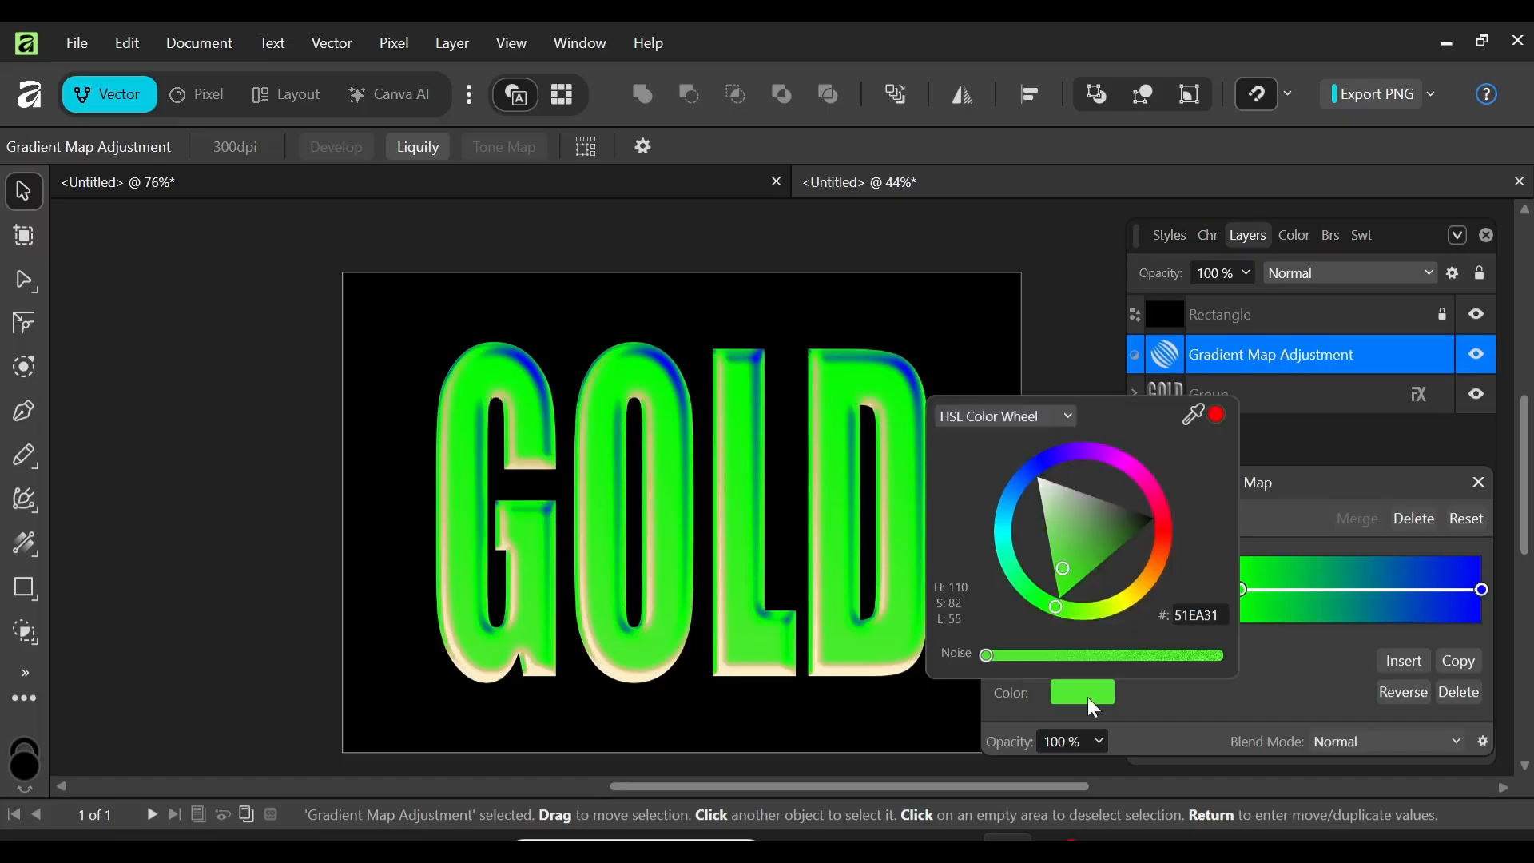
click(1199, 617)
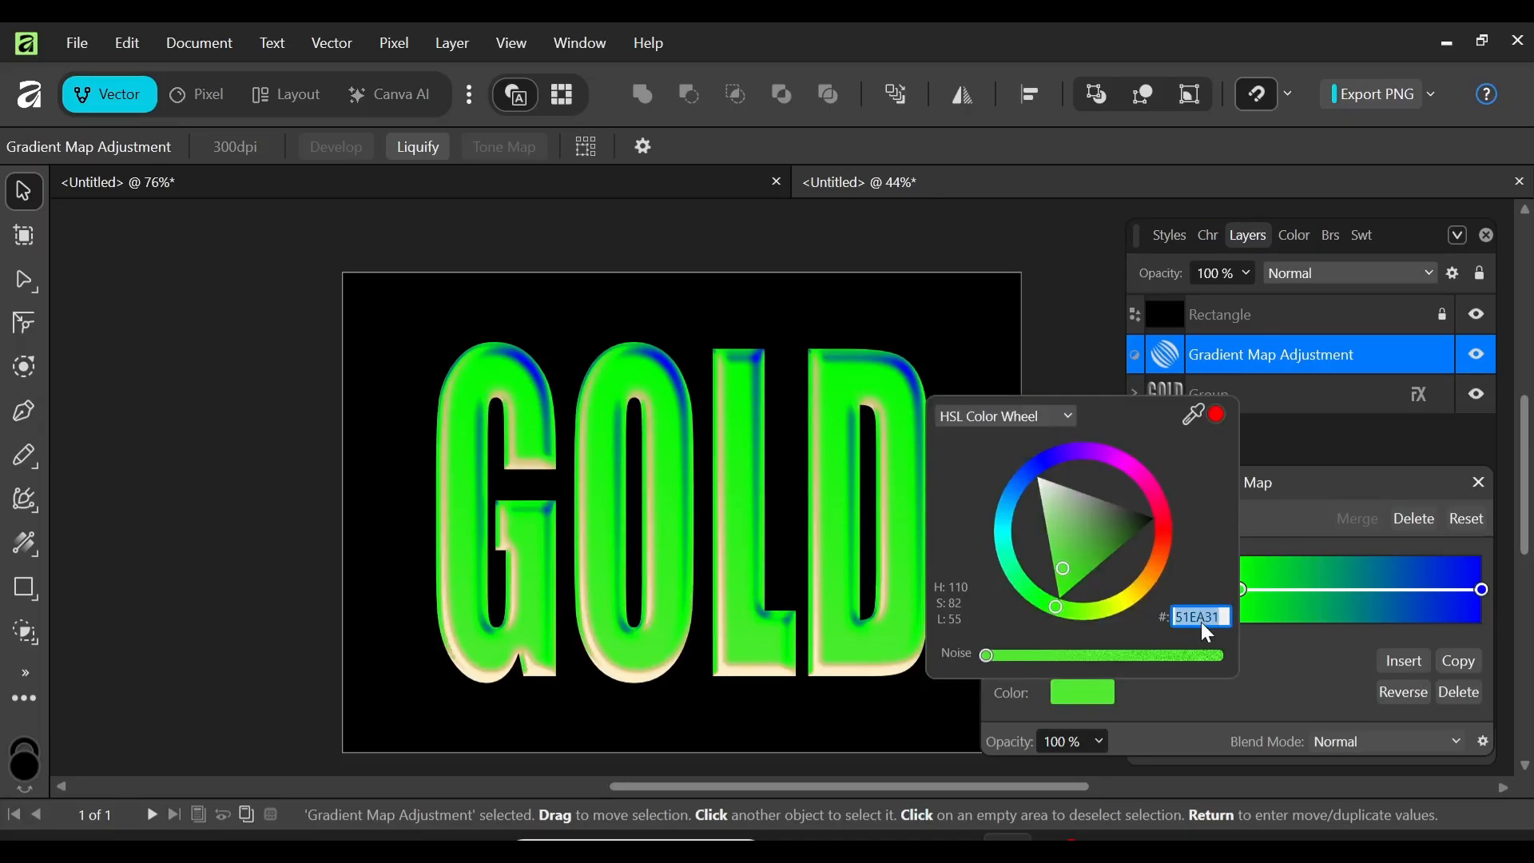
text(7C6832)
key(Return)
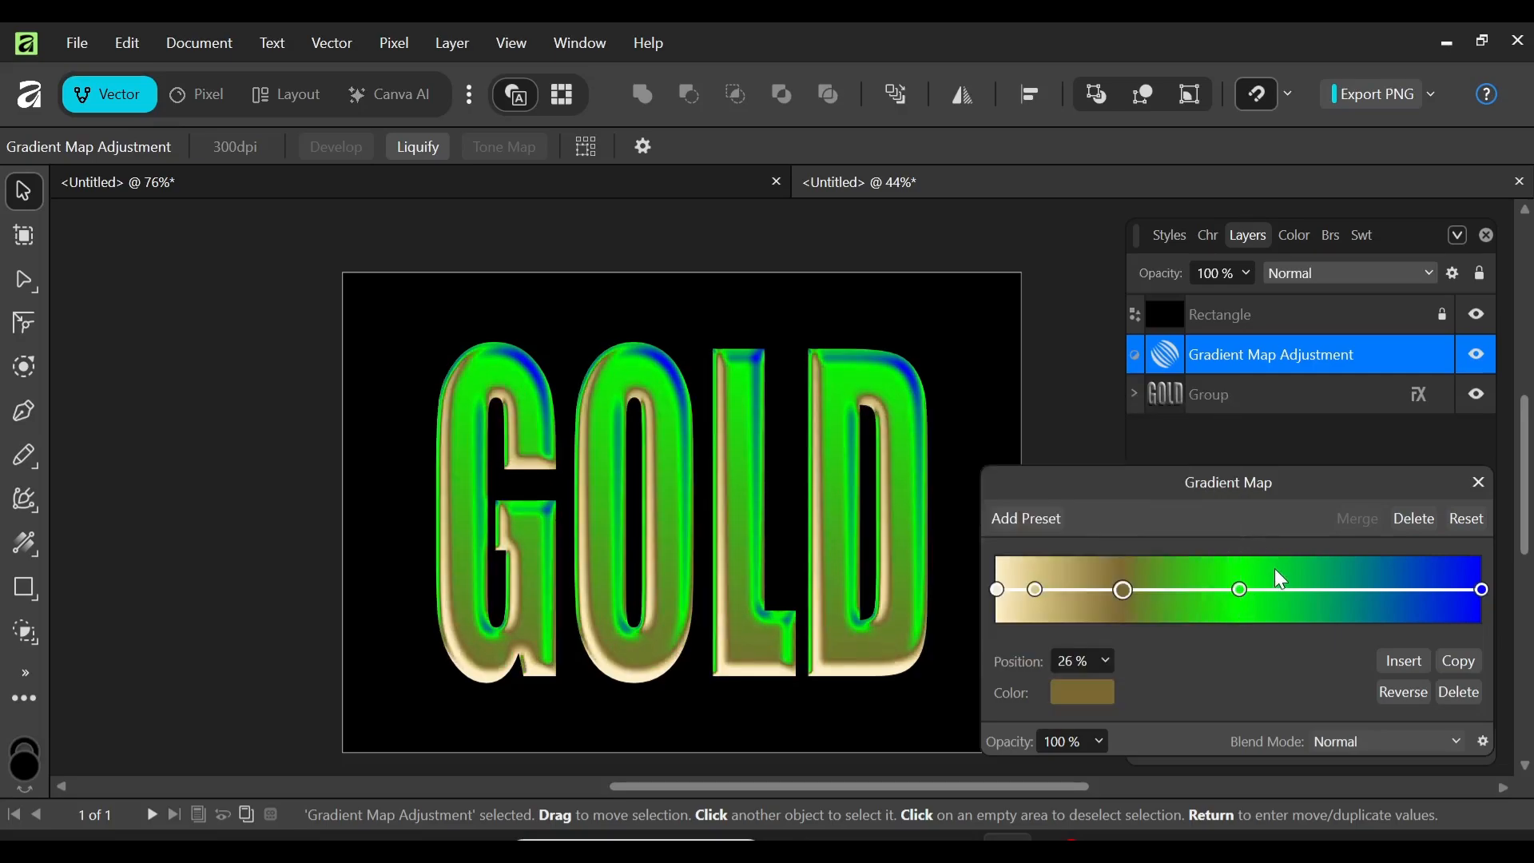
- Add a stop at 31% on the gradient map and colour it EDDBA7
click(1147, 591)
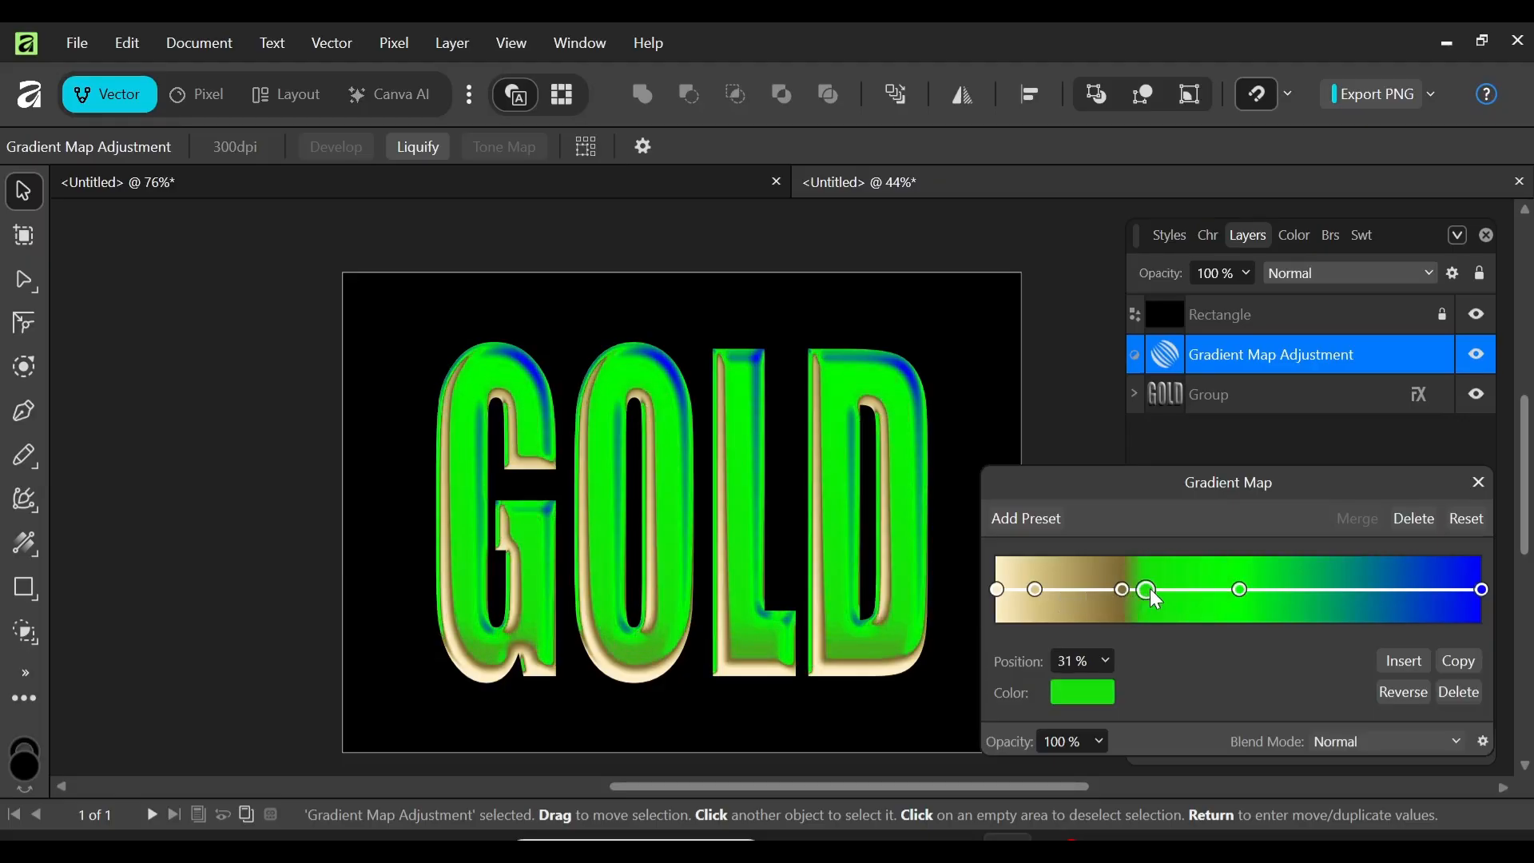
click(1103, 700)
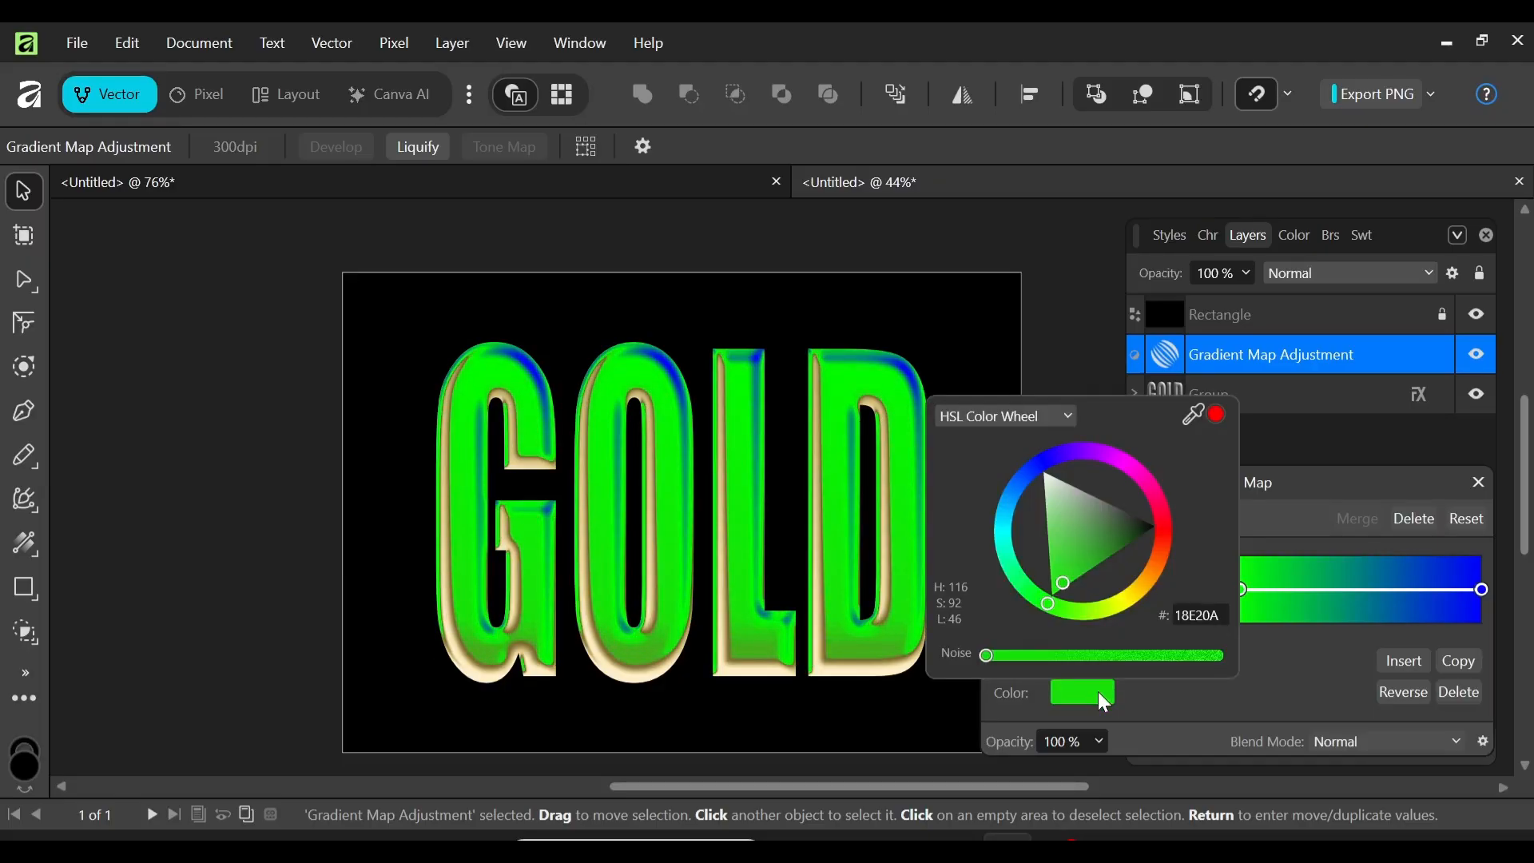
click(1194, 628)
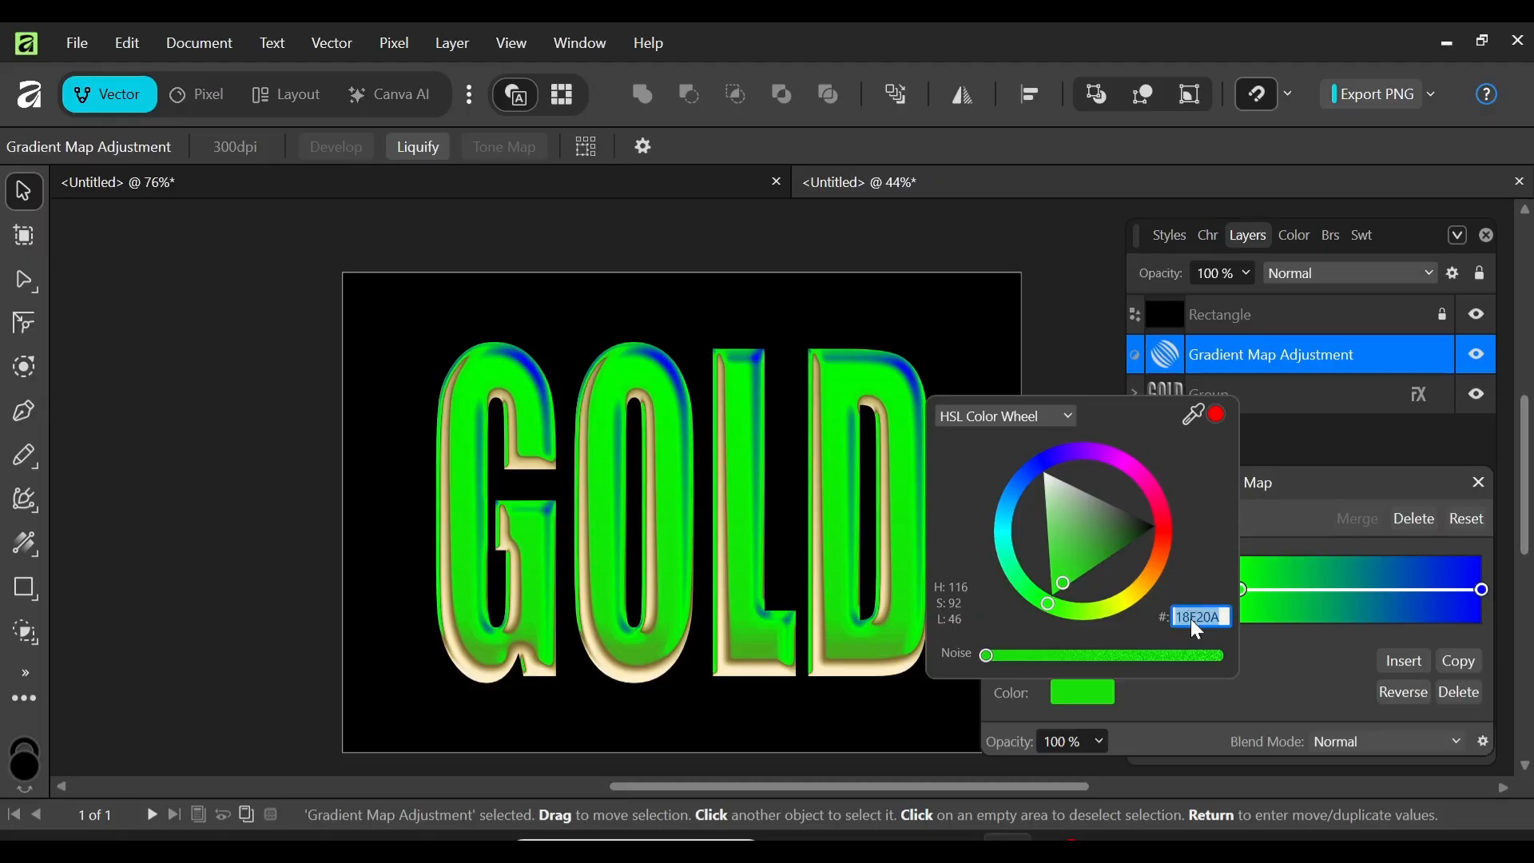
text(EDDBA7)
key(Return)
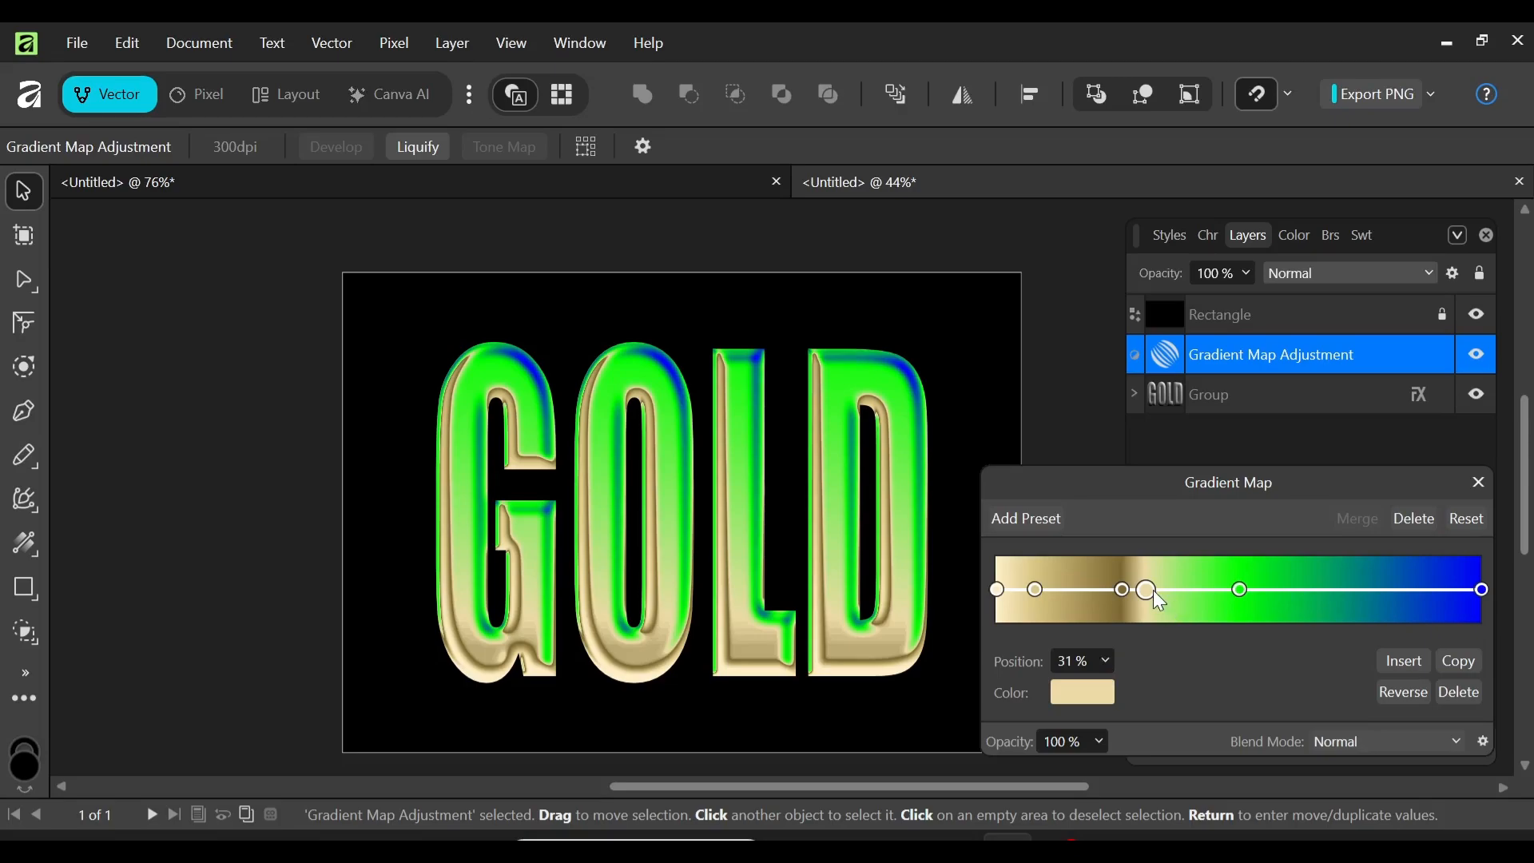
- Add a stop at 41% on the gradient map and colour it 745010
click(1186, 589)
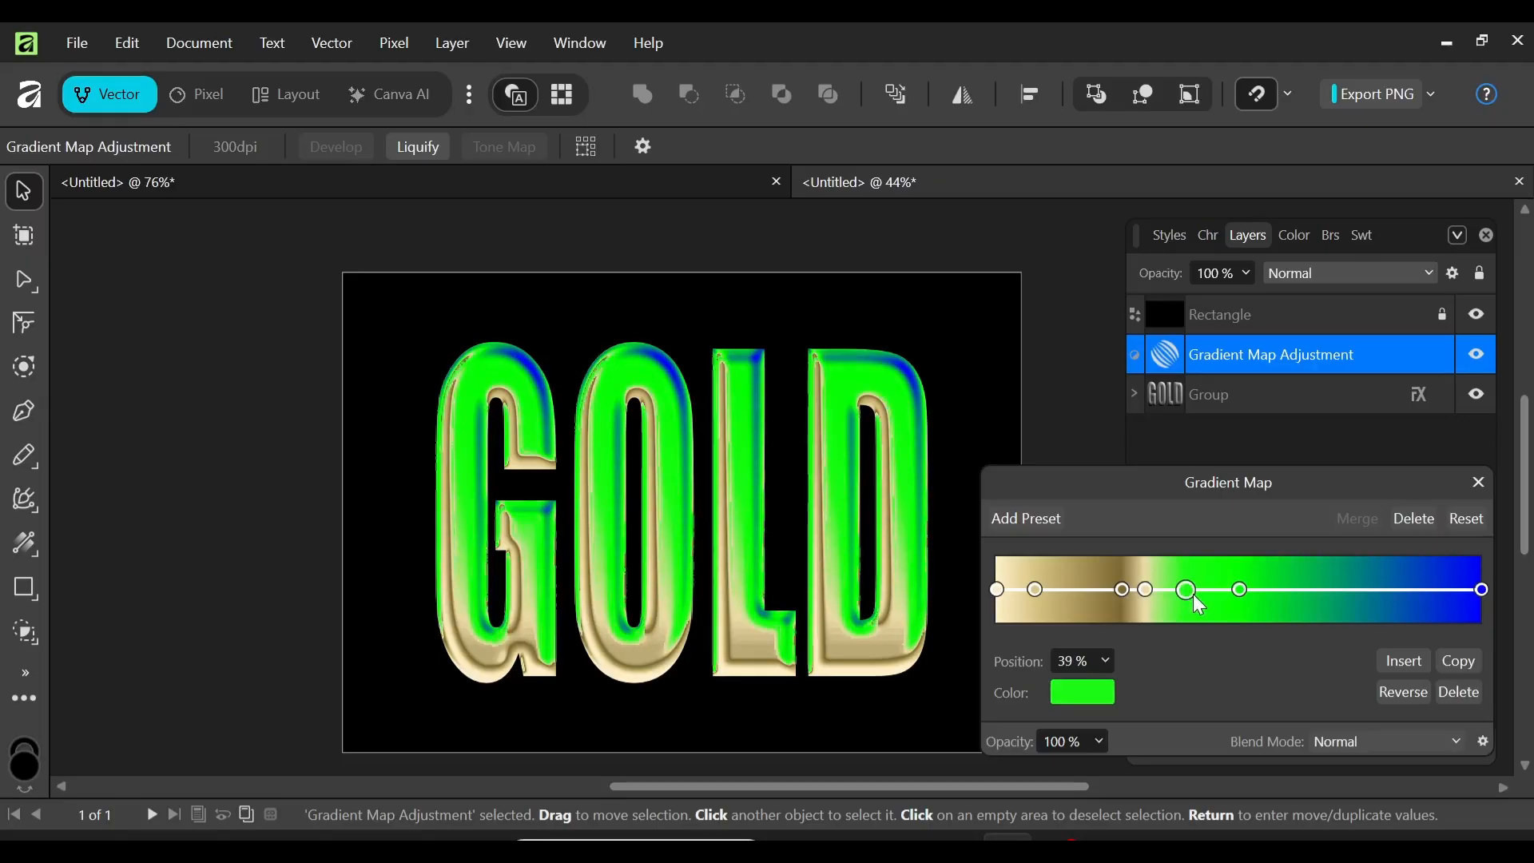
drag(1194, 595, 1201, 594)
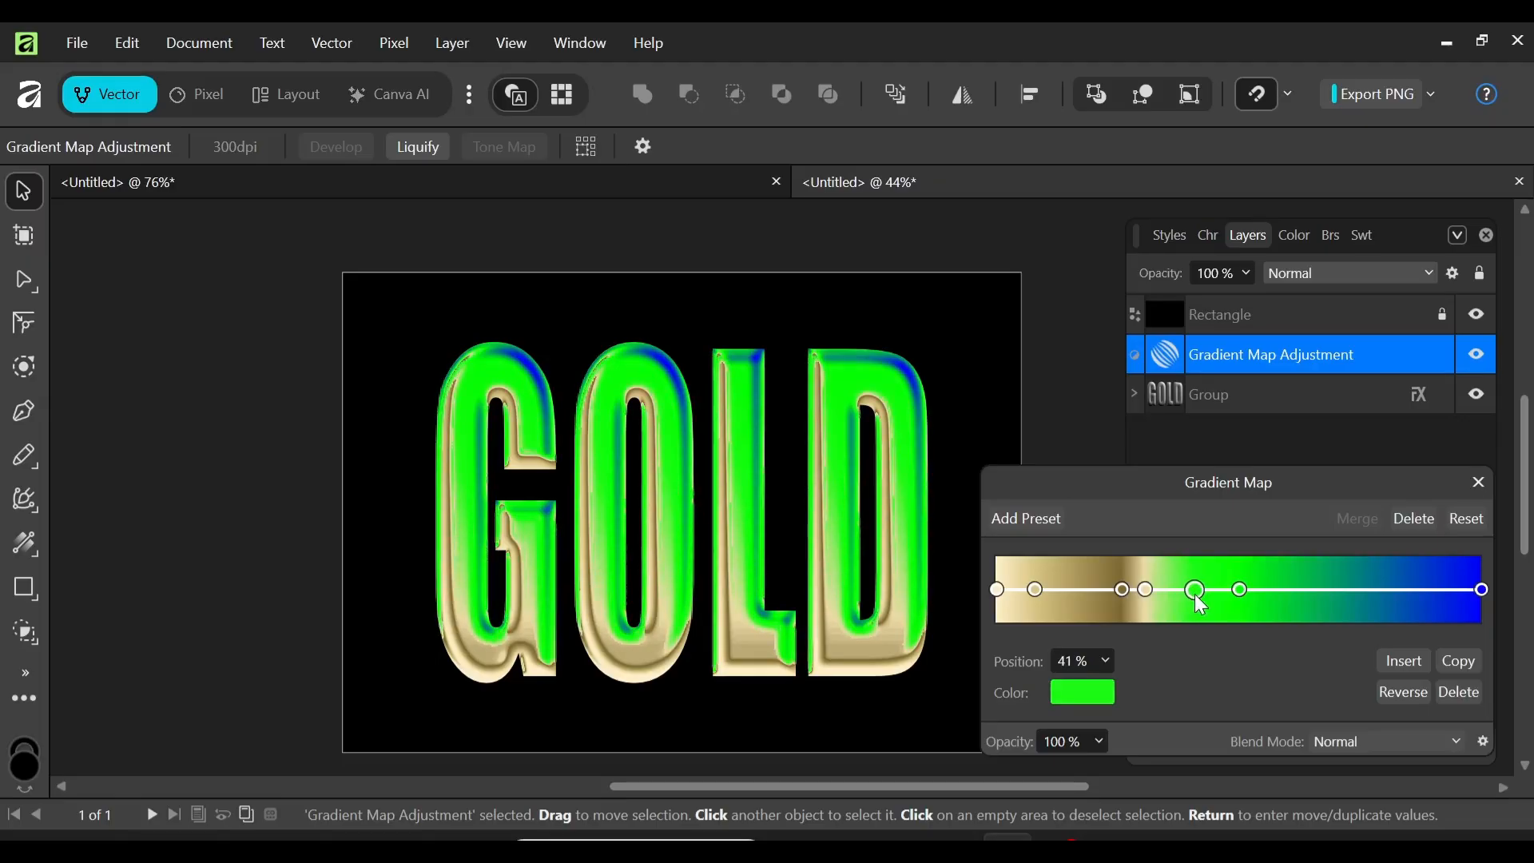
click(1083, 693)
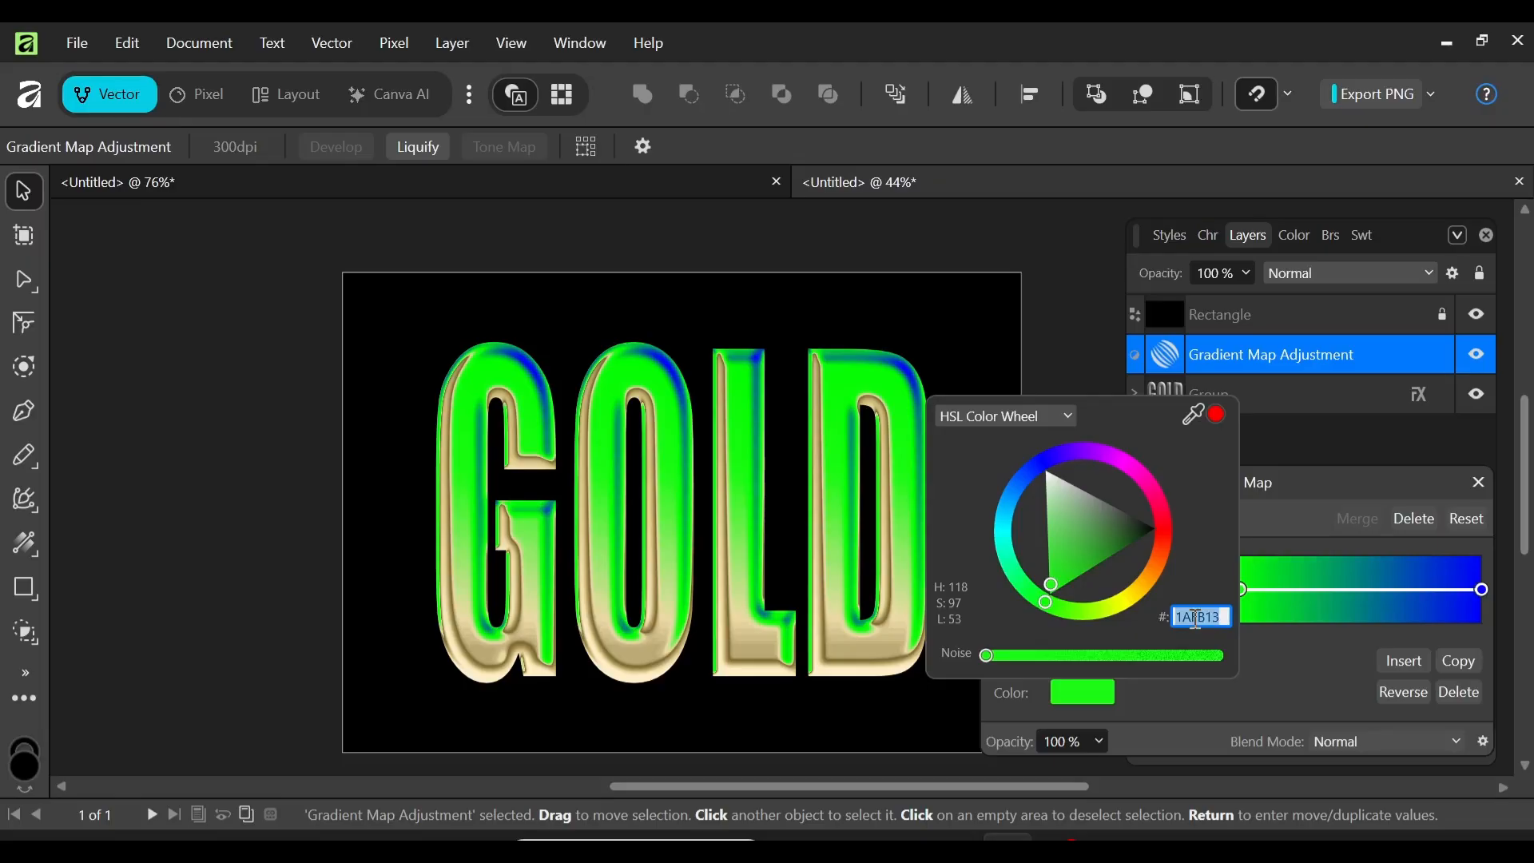
text(745010)
key(Return)
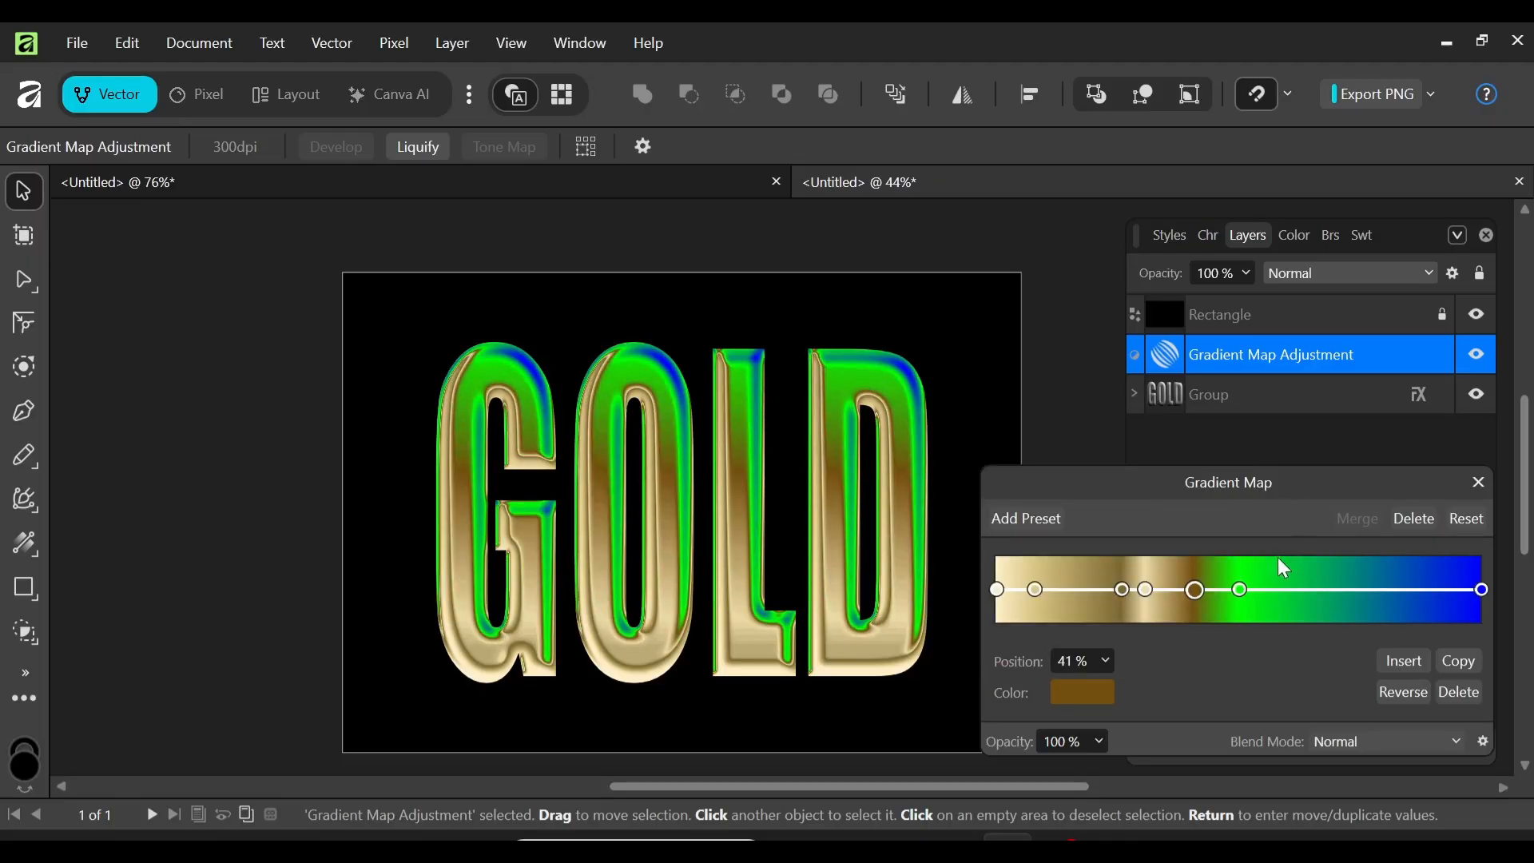
- Add another stop beside the gradient's middle green one, spacing the pair at 53% and 56%, and colour the 53% stop DBC684
click(1224, 591)
drag(1229, 593, 1245, 591)
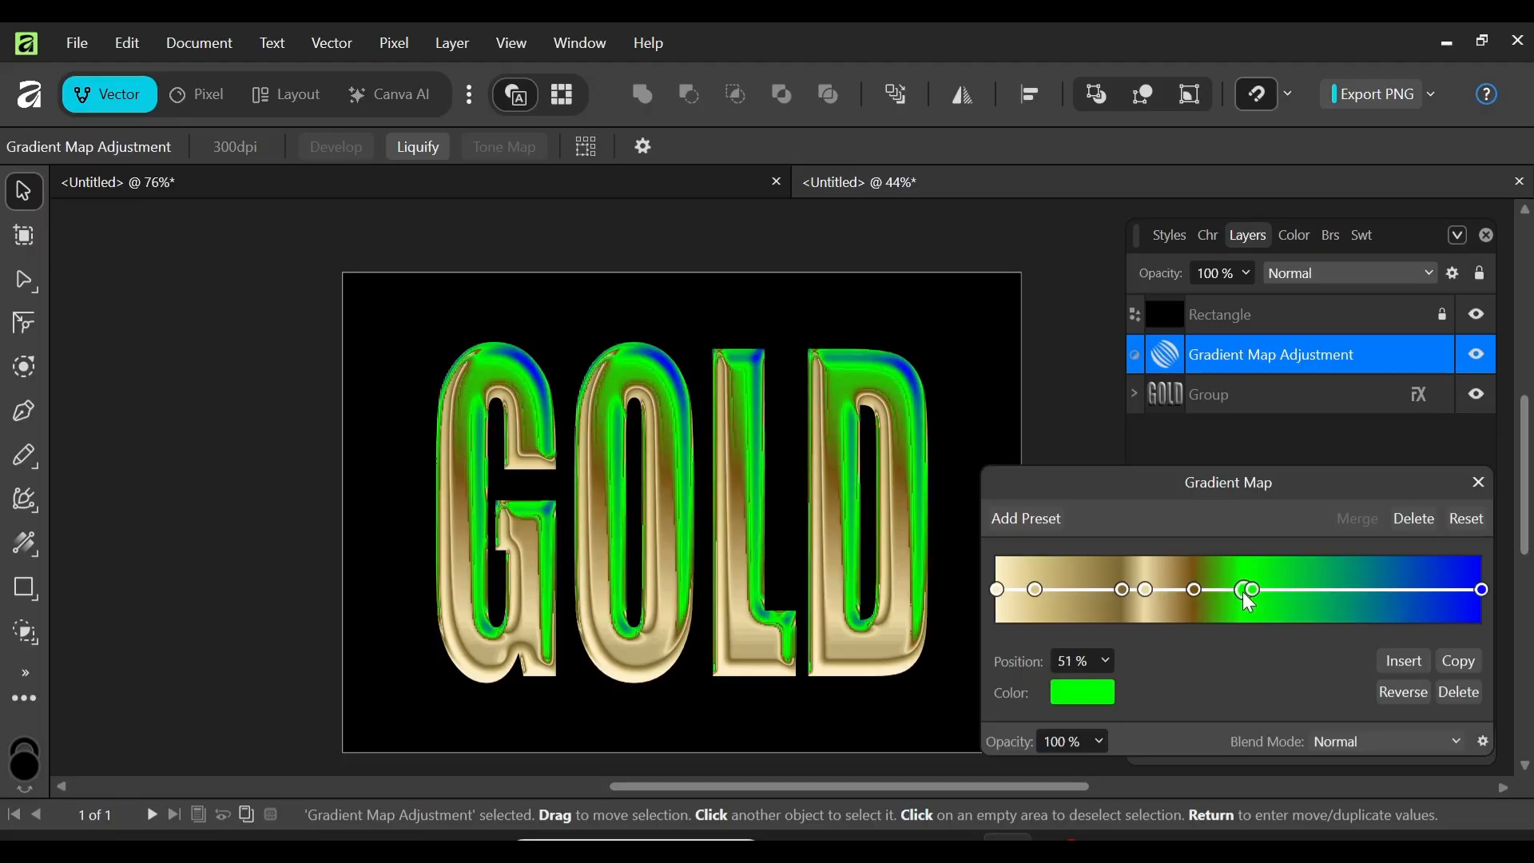
click(1091, 700)
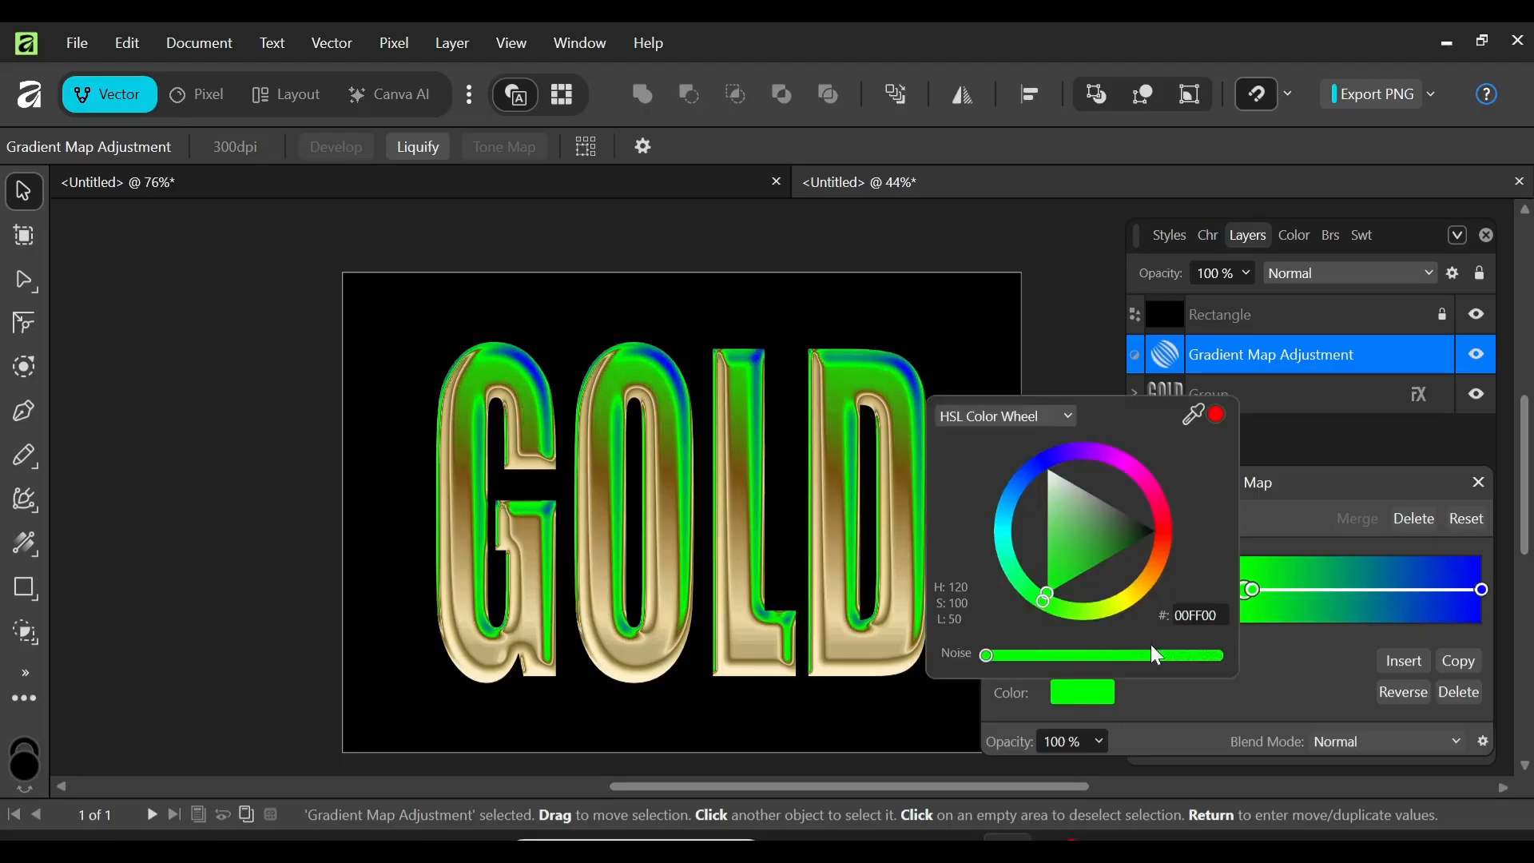
click(1203, 616)
double_click(1202, 614)
click(1283, 558)
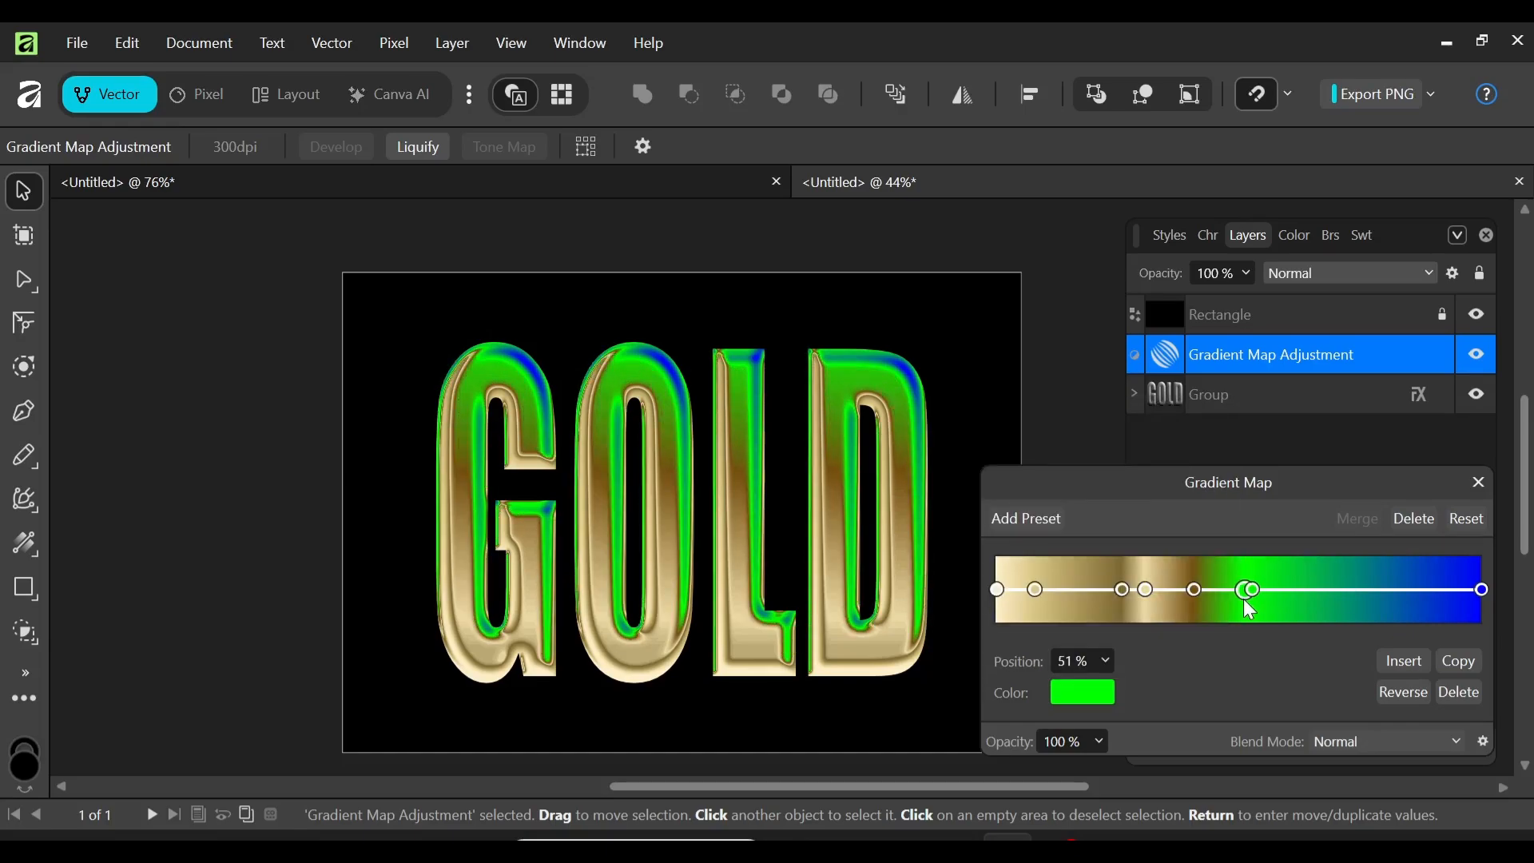
drag(1255, 591, 1260, 595)
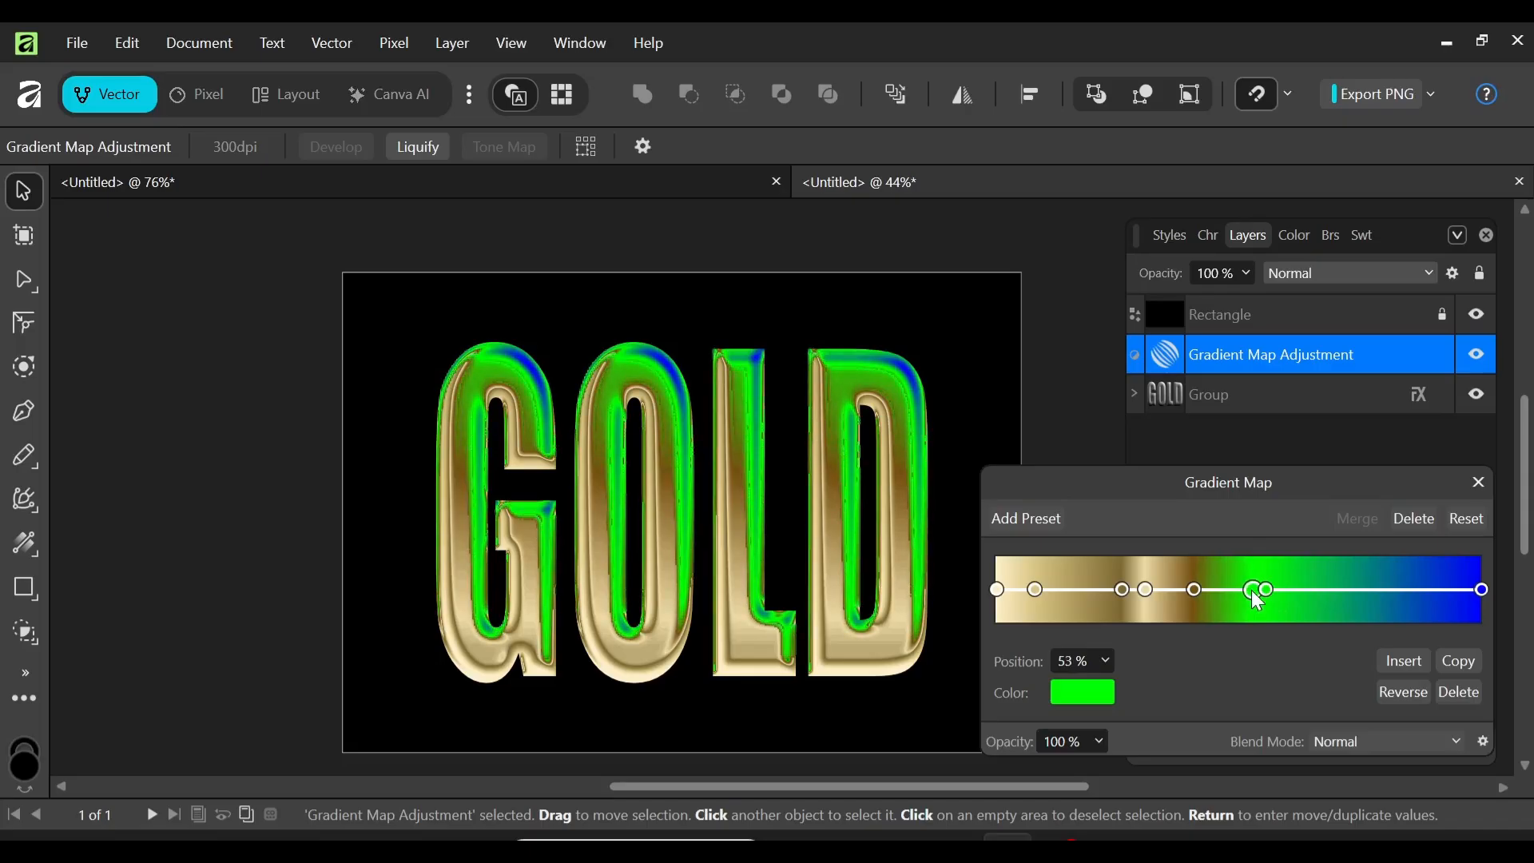
click(1095, 692)
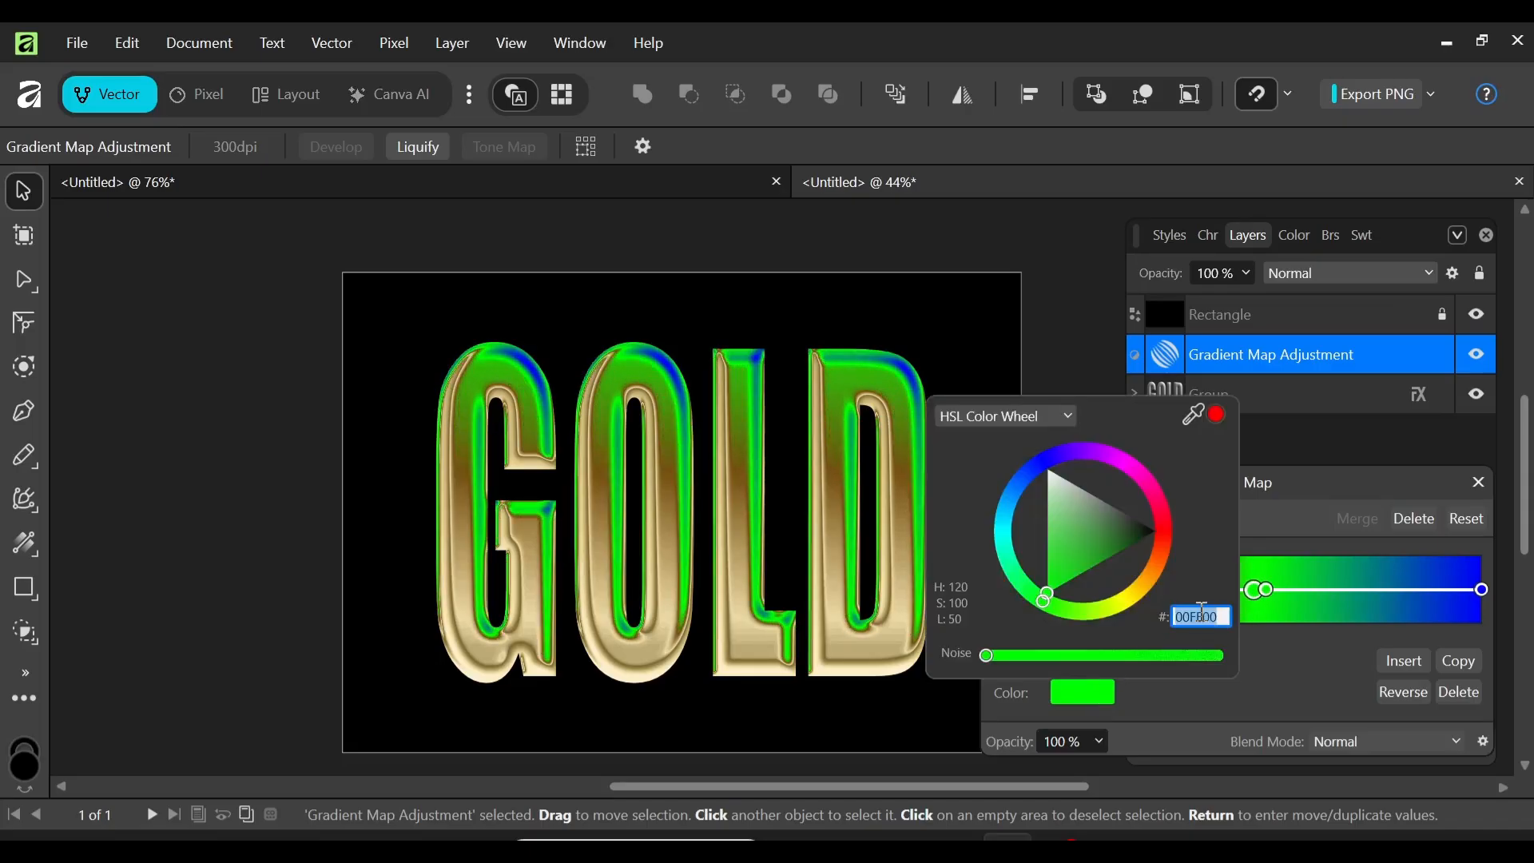
text(DBC684)
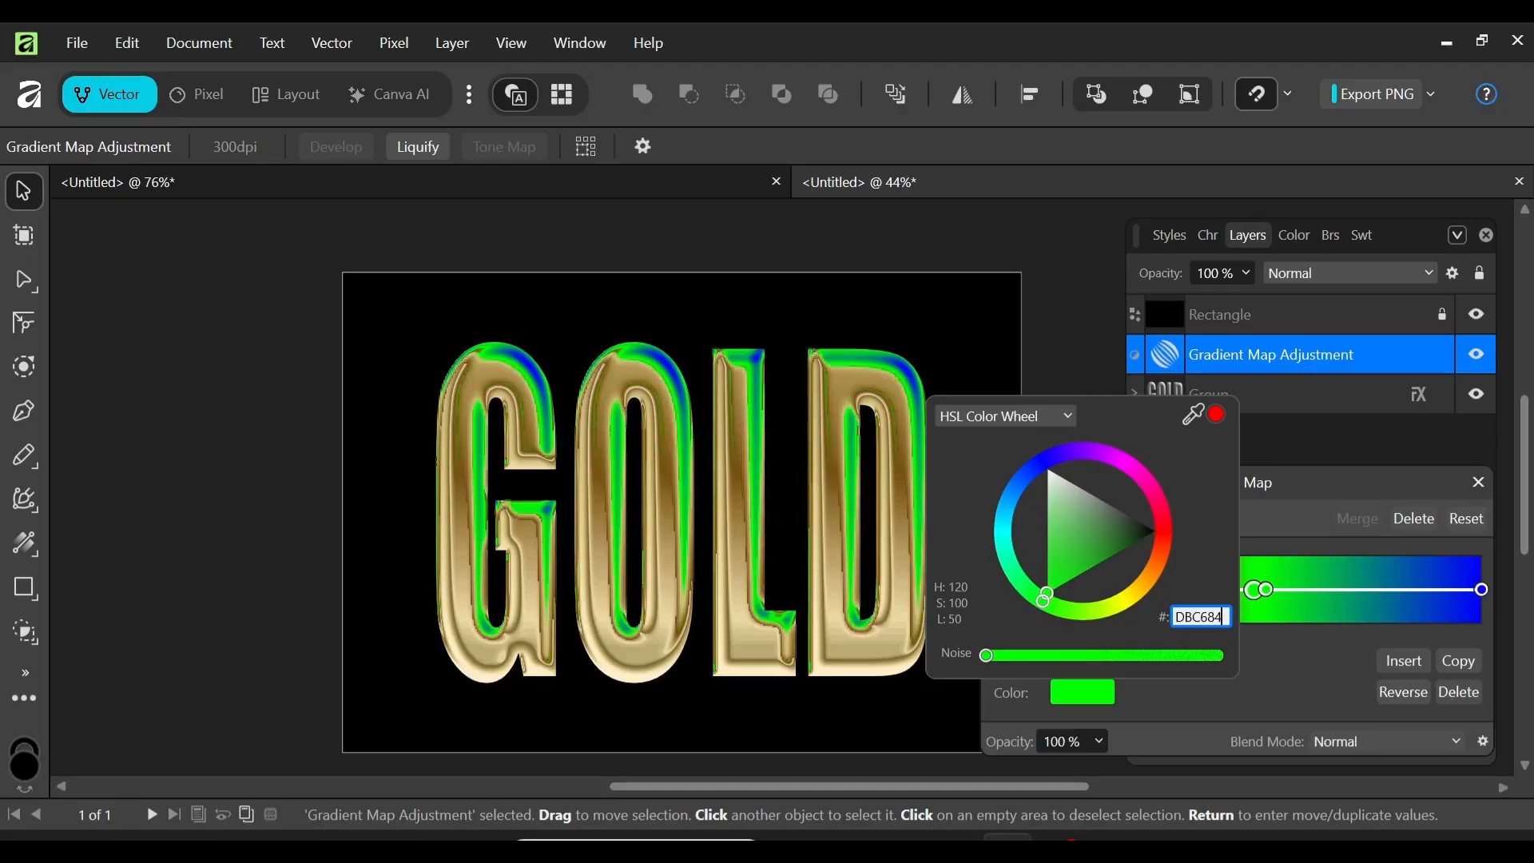
key(Return)
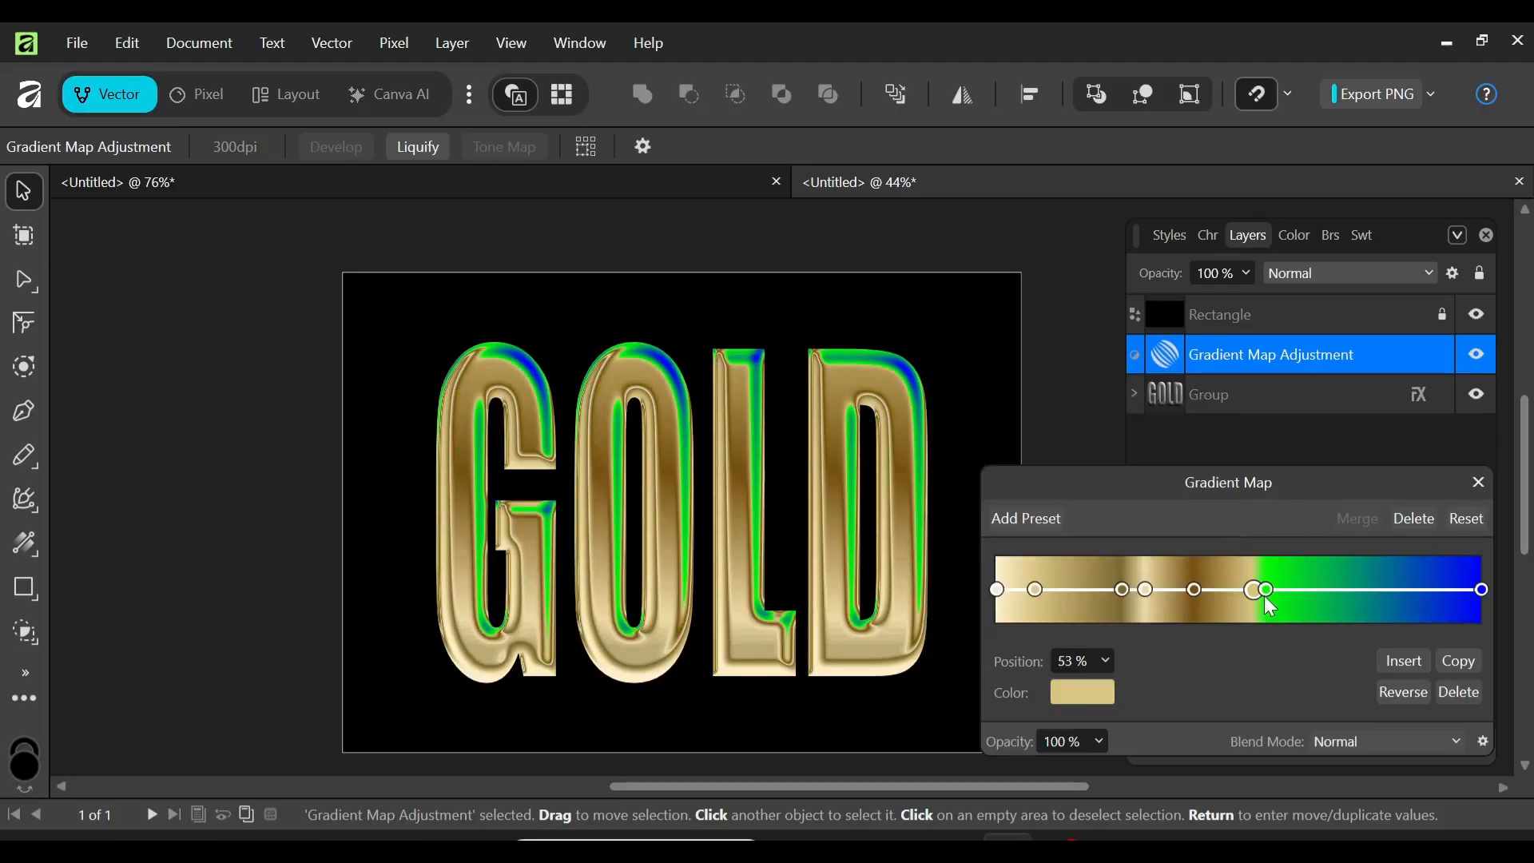
- Colour the remaining green stop at 56% on the gradient map FFF0CA
click(1268, 589)
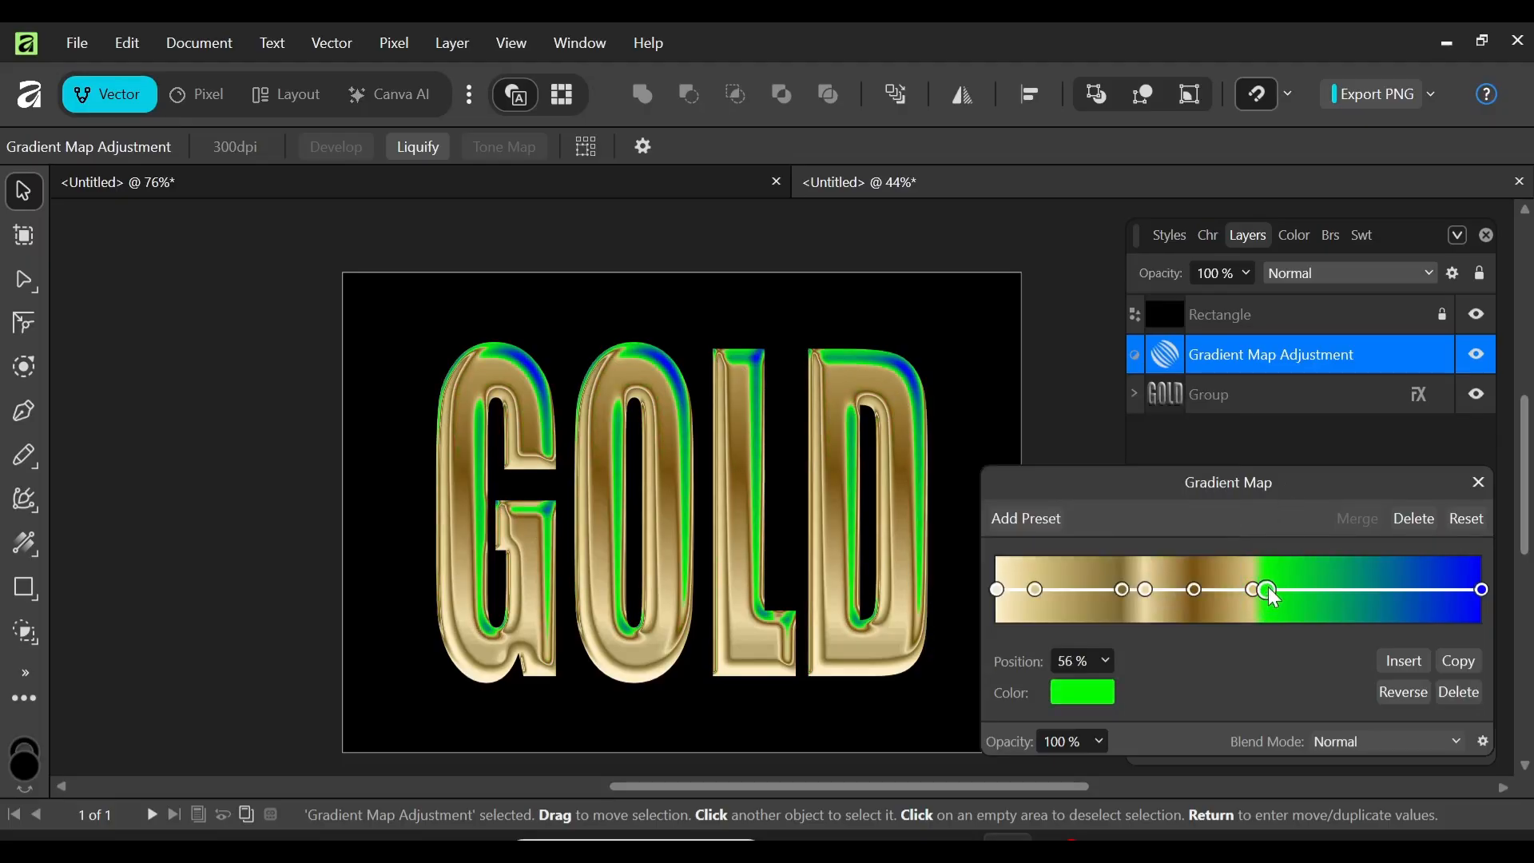
drag(1273, 597, 1264, 593)
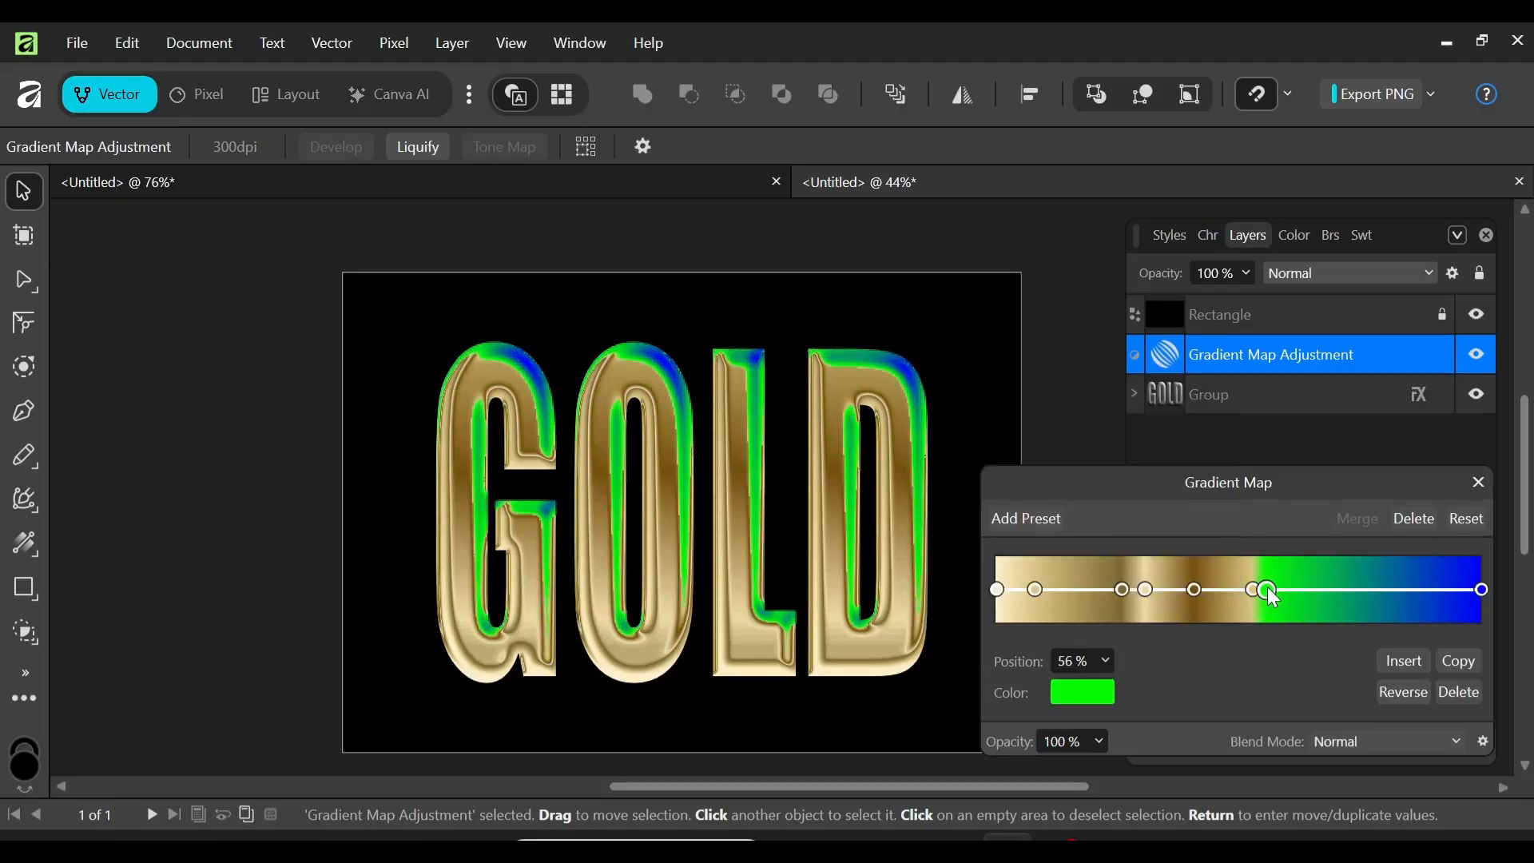
click(1095, 695)
click(1193, 613)
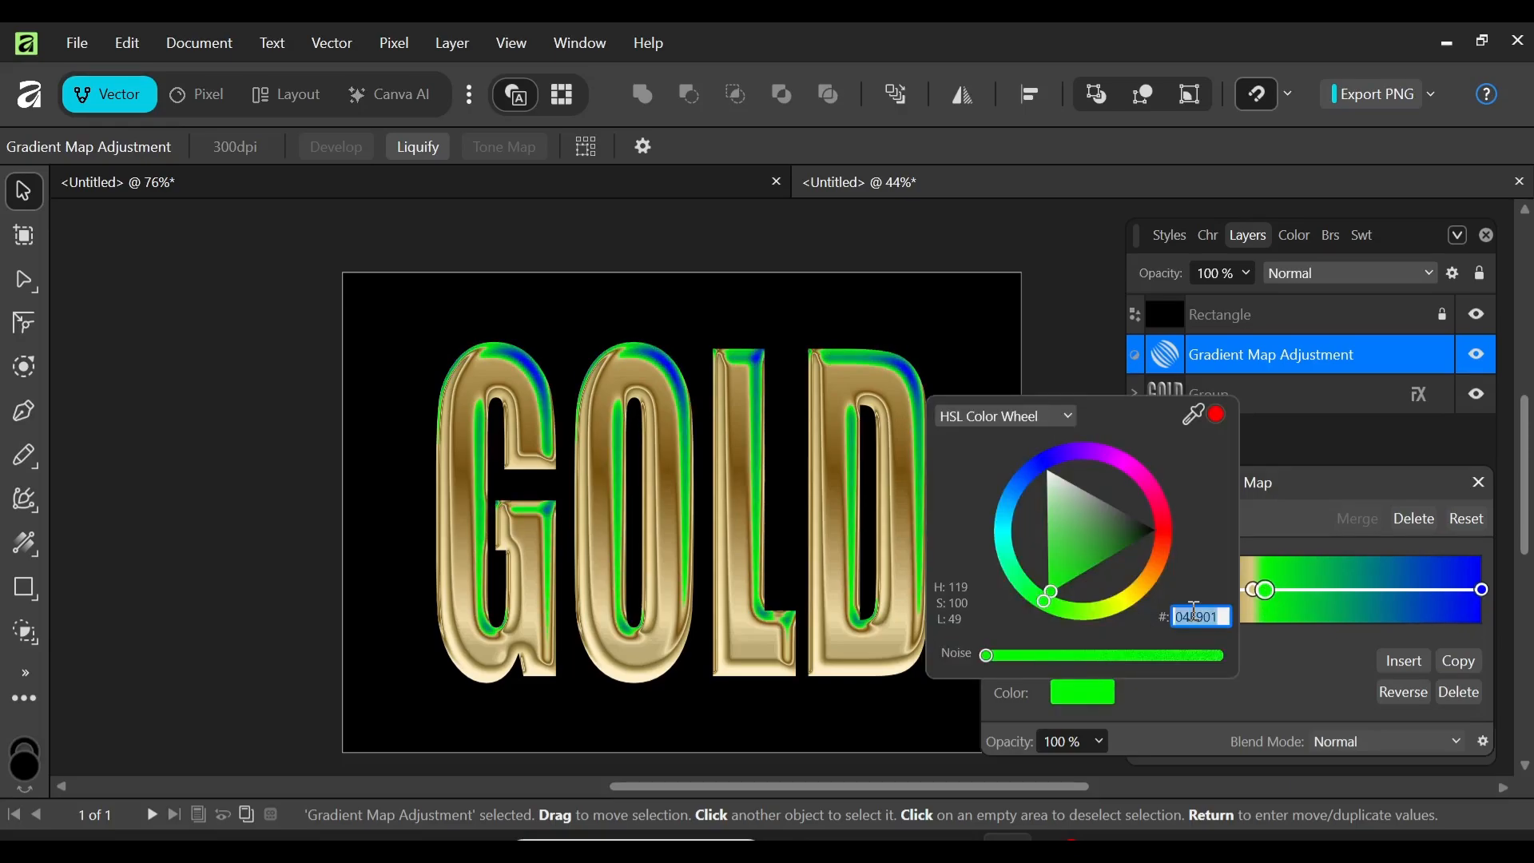
text(FFF0CA)
key(Return)
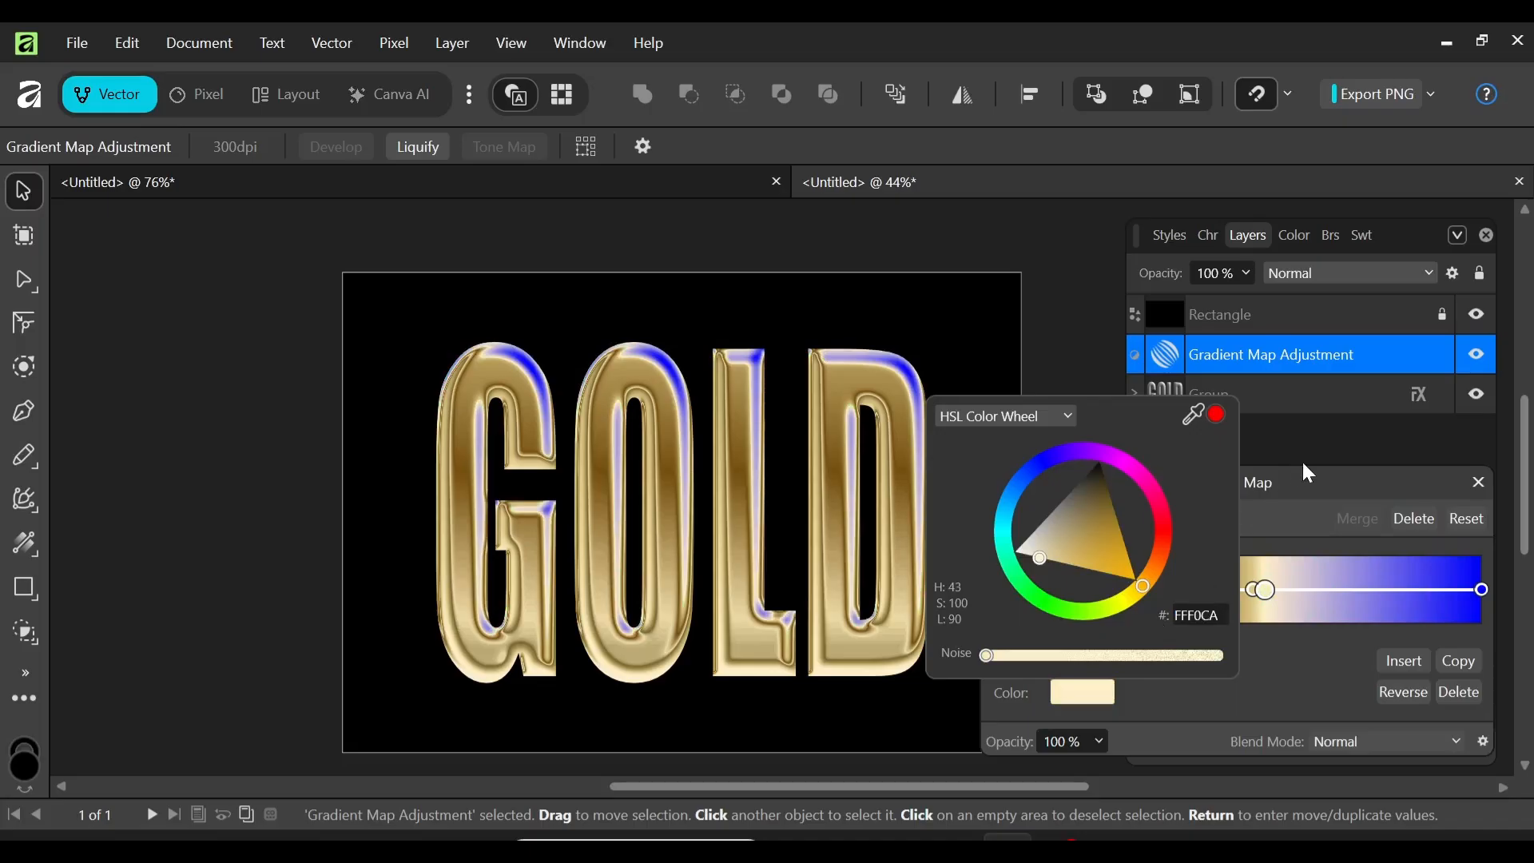
- Add a gradient map stop at 59%, just after the 55% stop, and colour it FFF0CA
click(1268, 590)
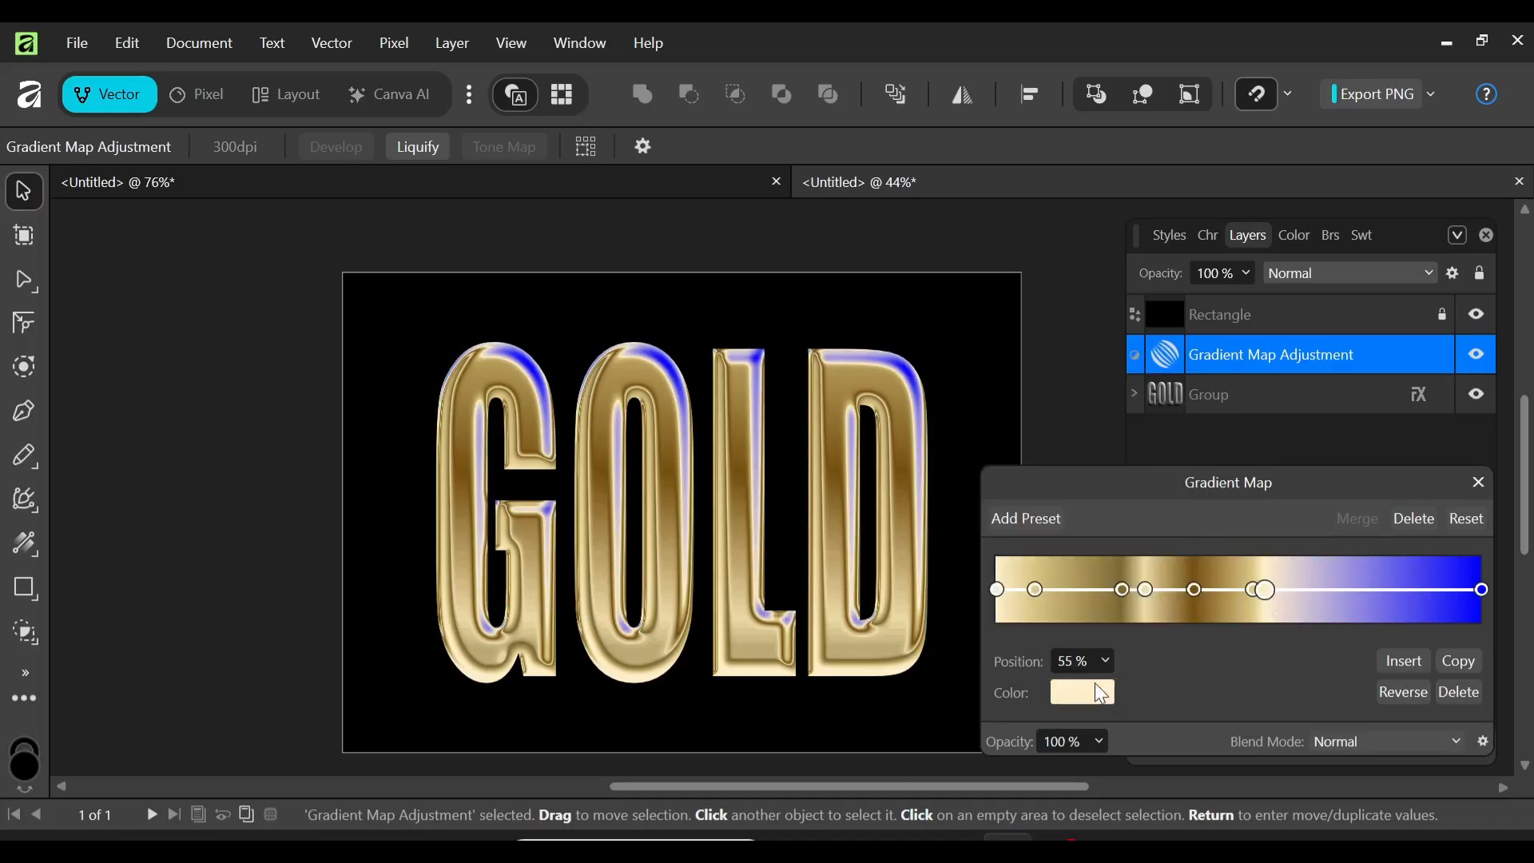
click(1100, 703)
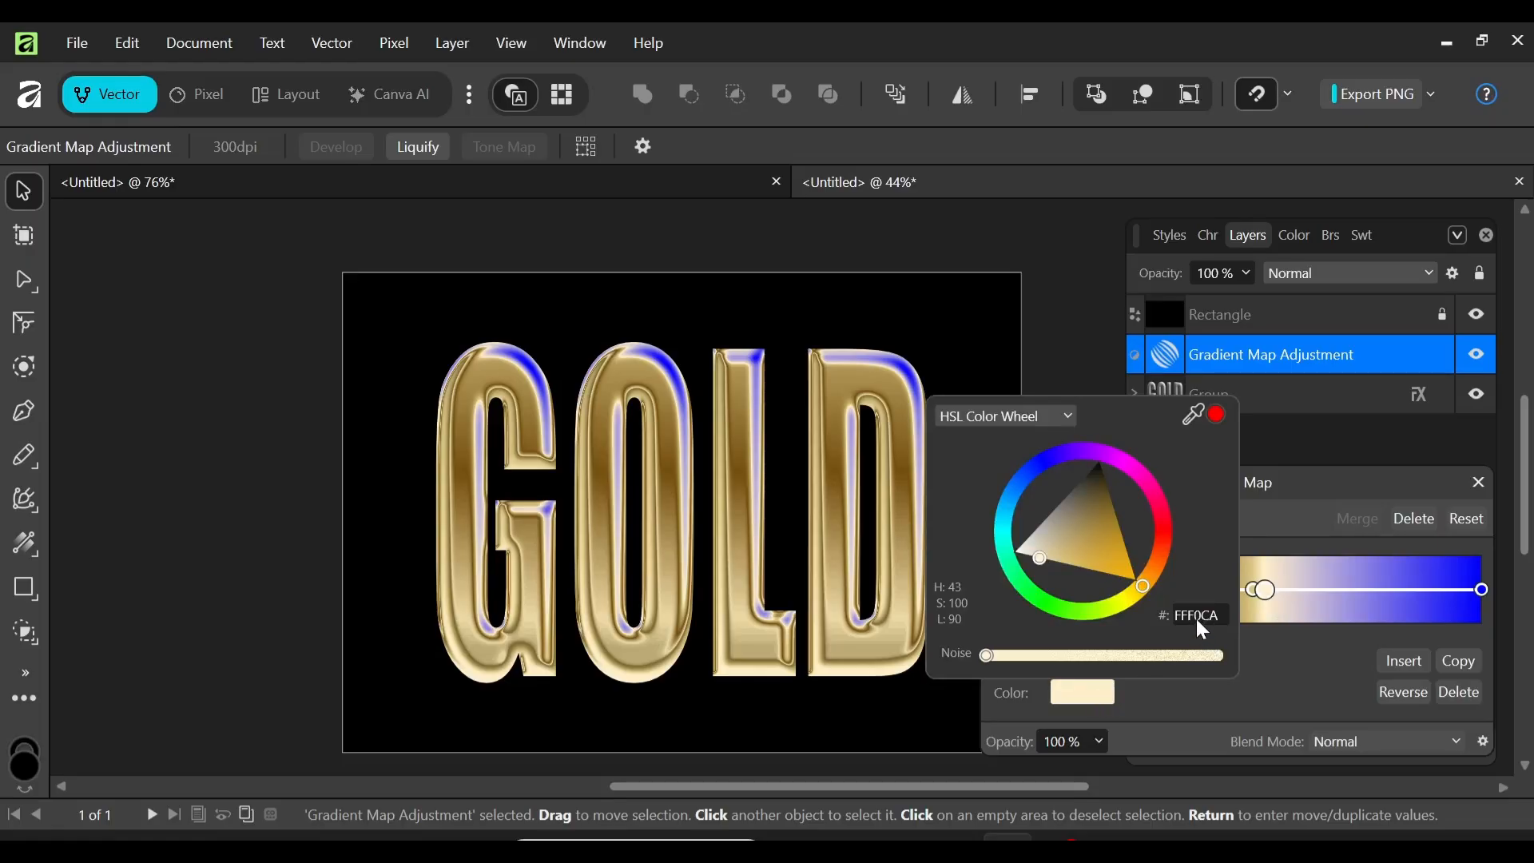
click(1322, 474)
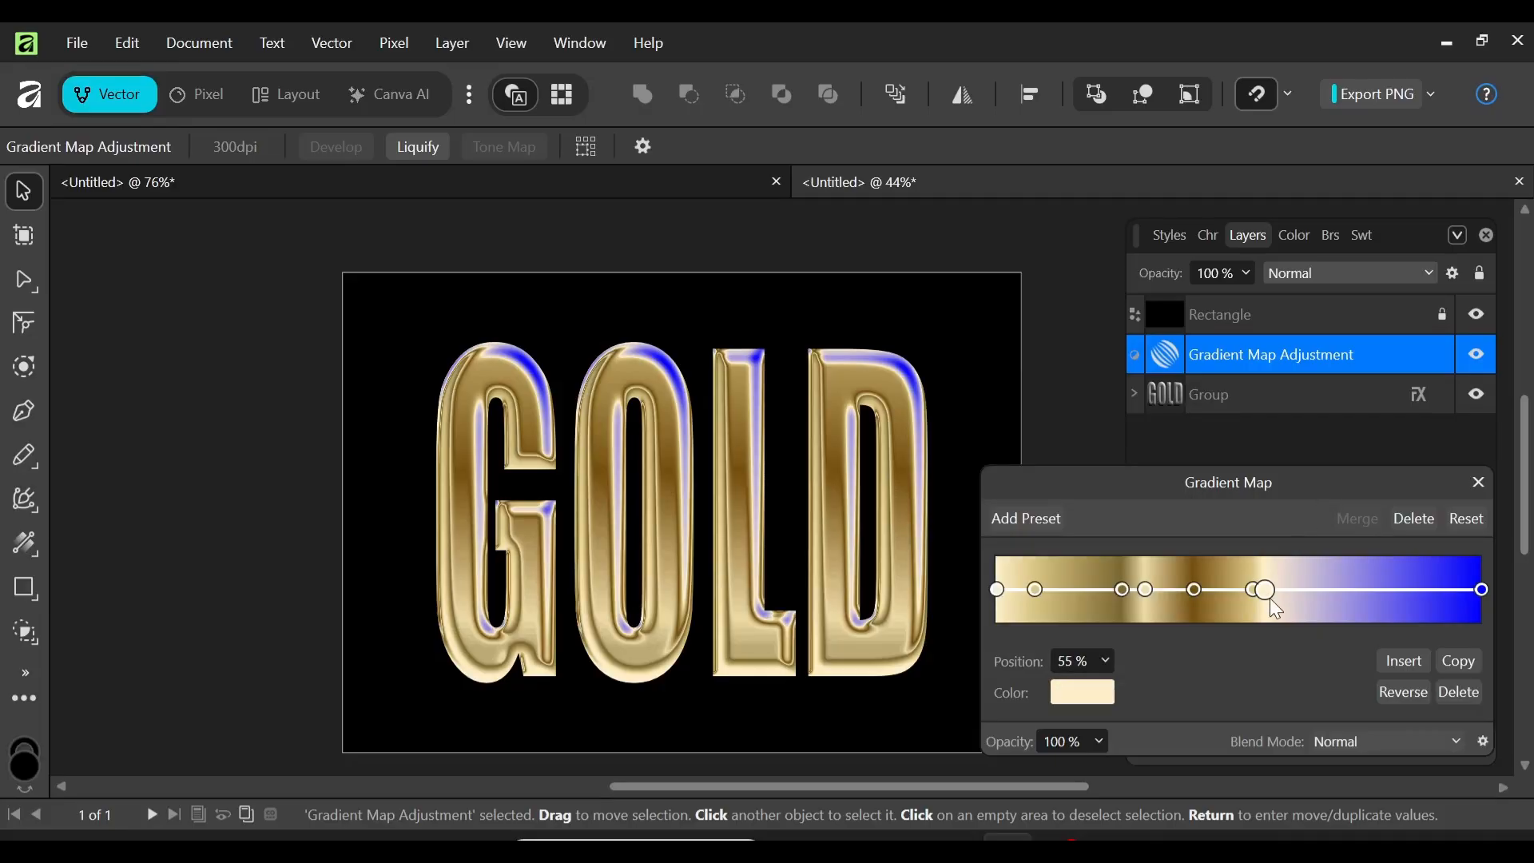
drag(1311, 589, 1283, 593)
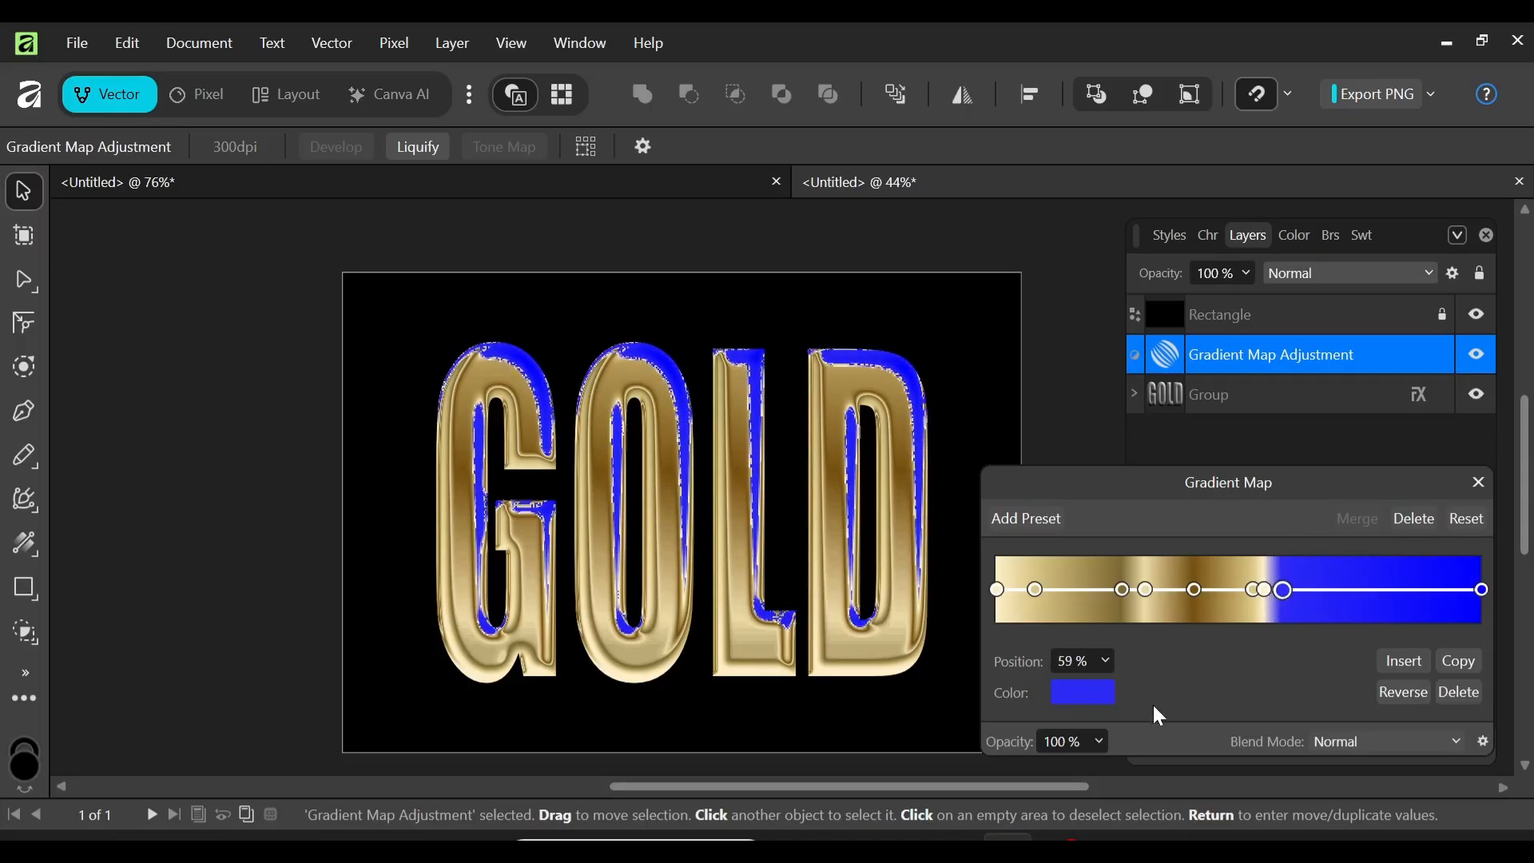
click(1087, 700)
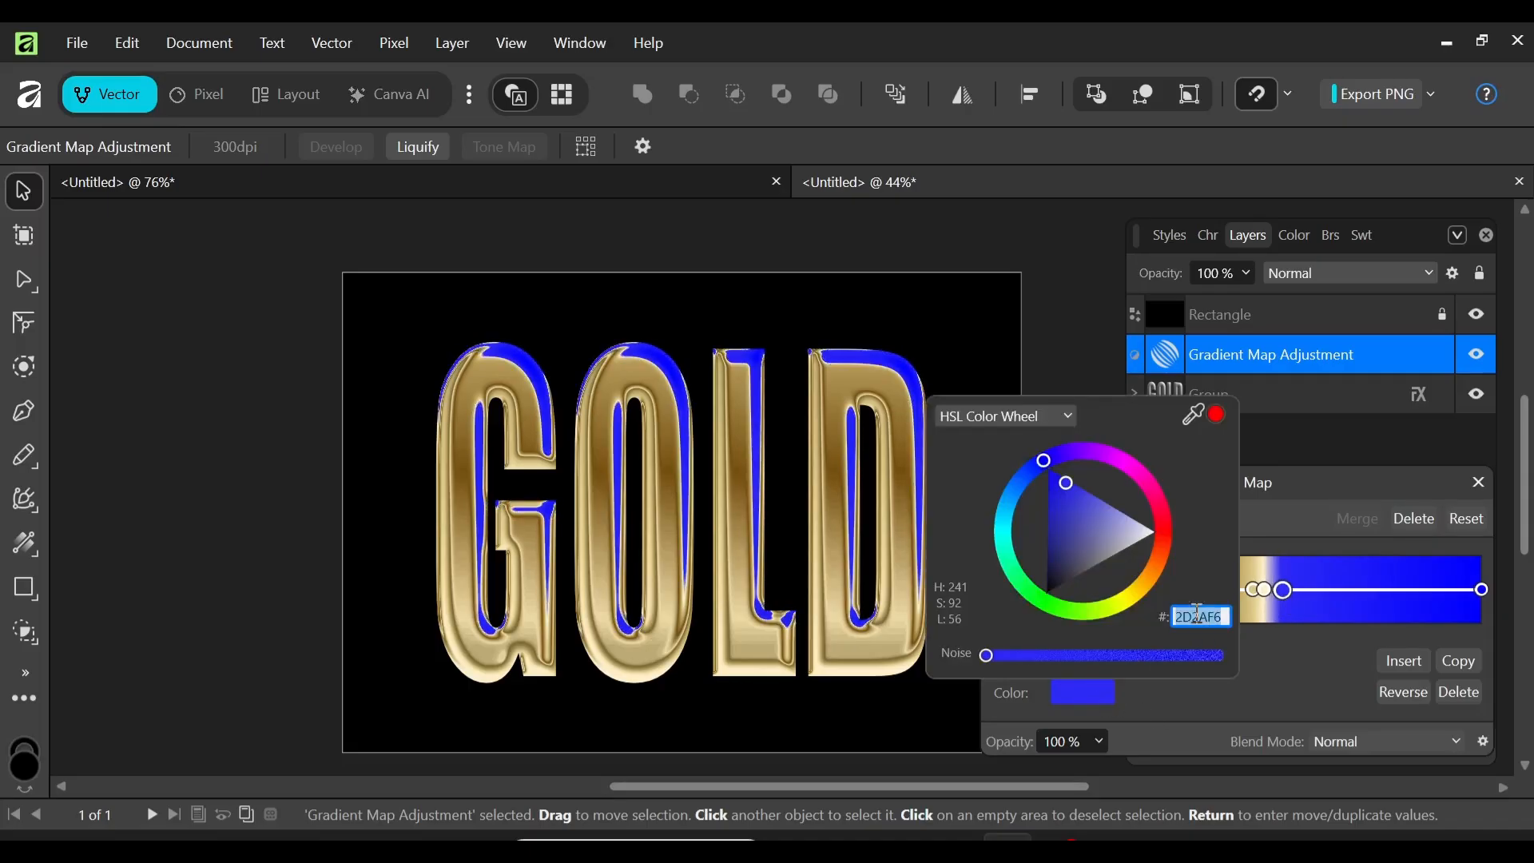
text(FFF0CA)
key(Return)
click(1313, 486)
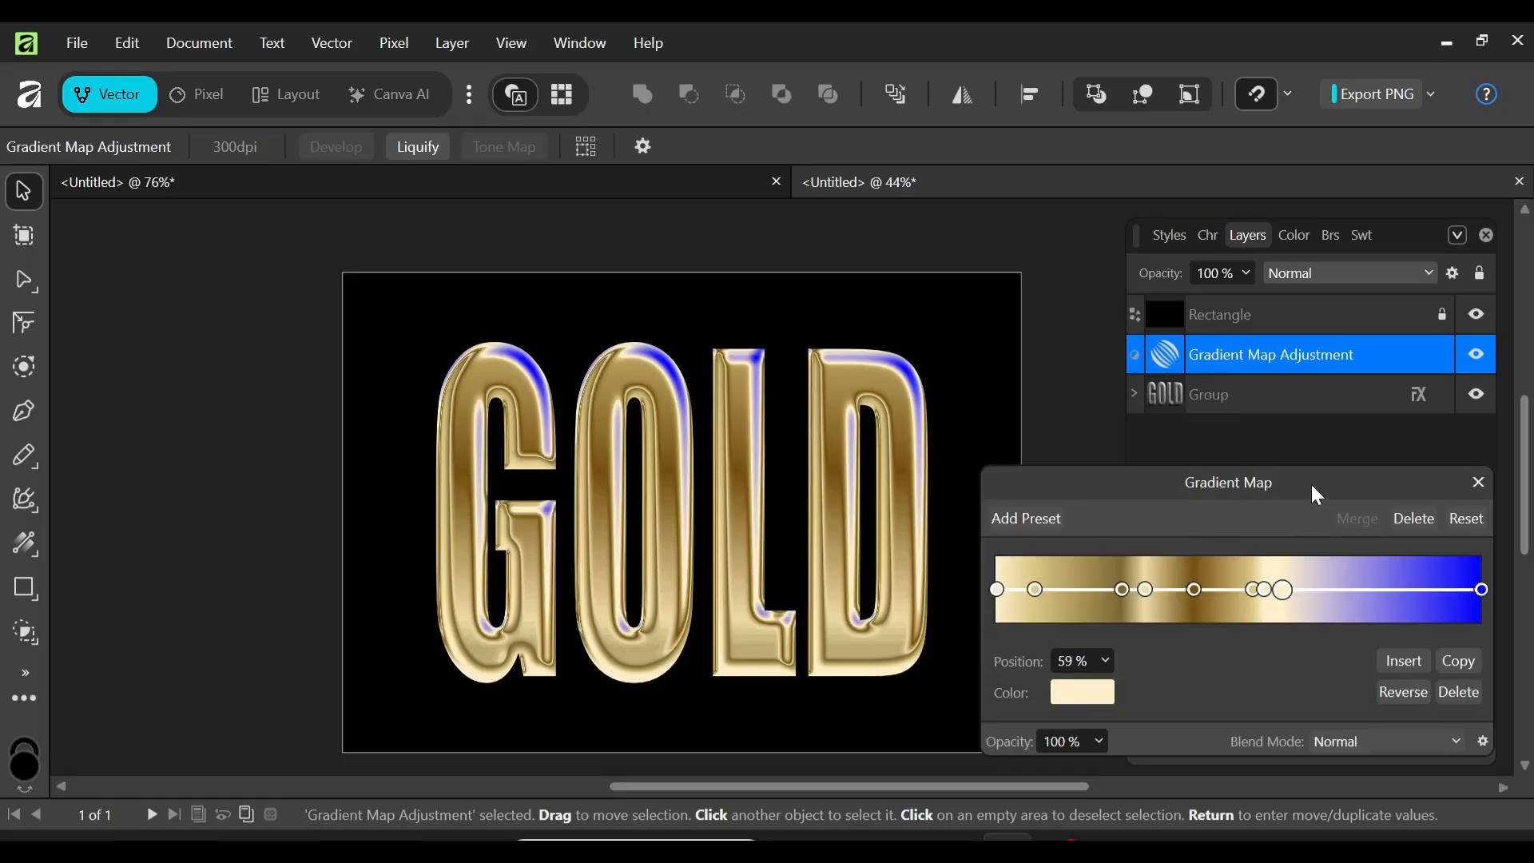
- Add a stop at 64% on the gradient map and colour it DBC684
click(1323, 588)
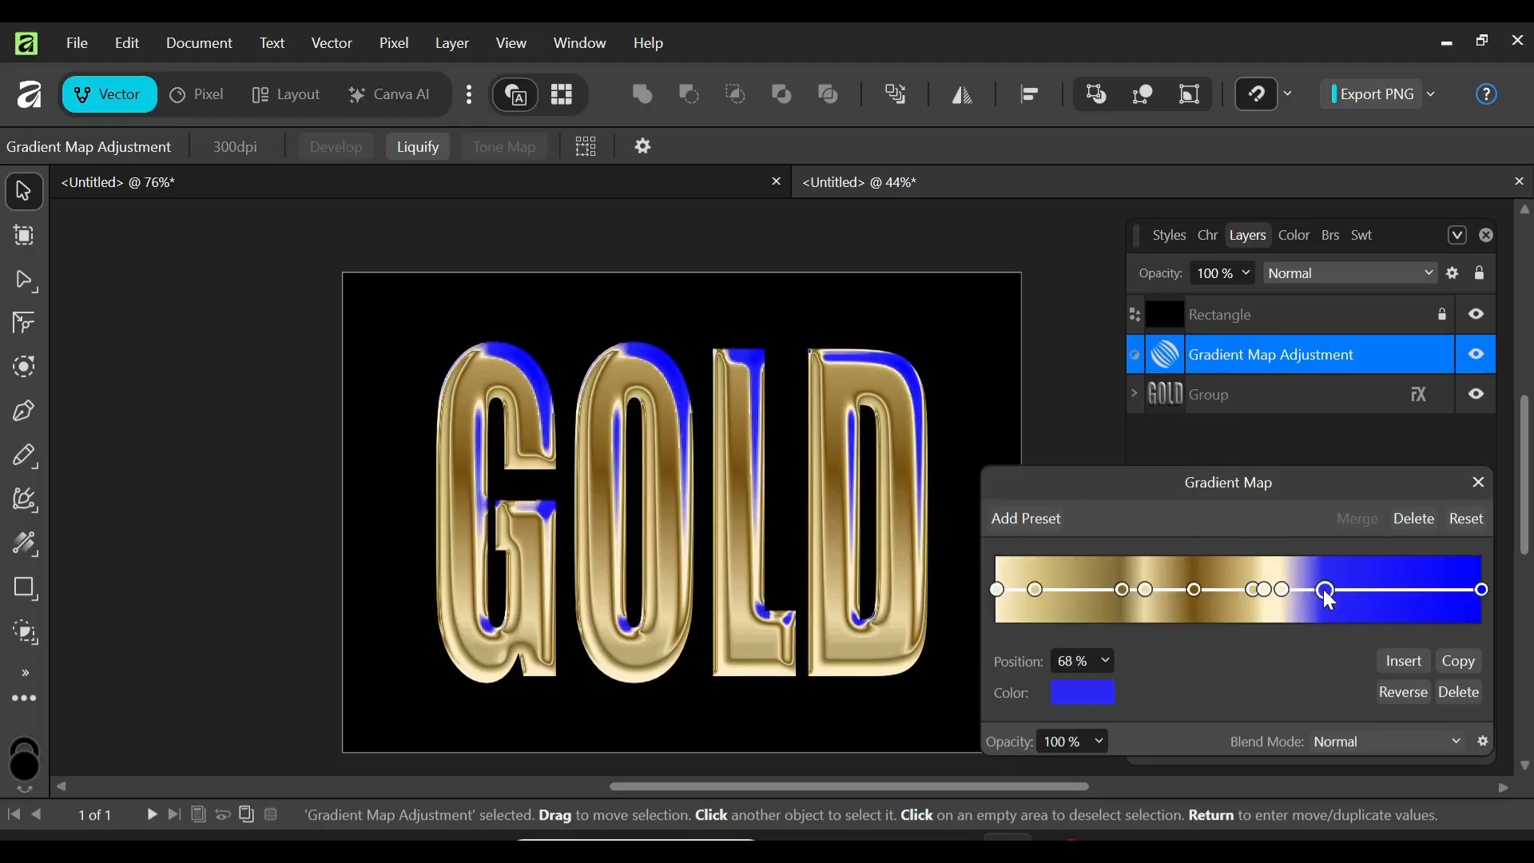
drag(1314, 593, 1307, 592)
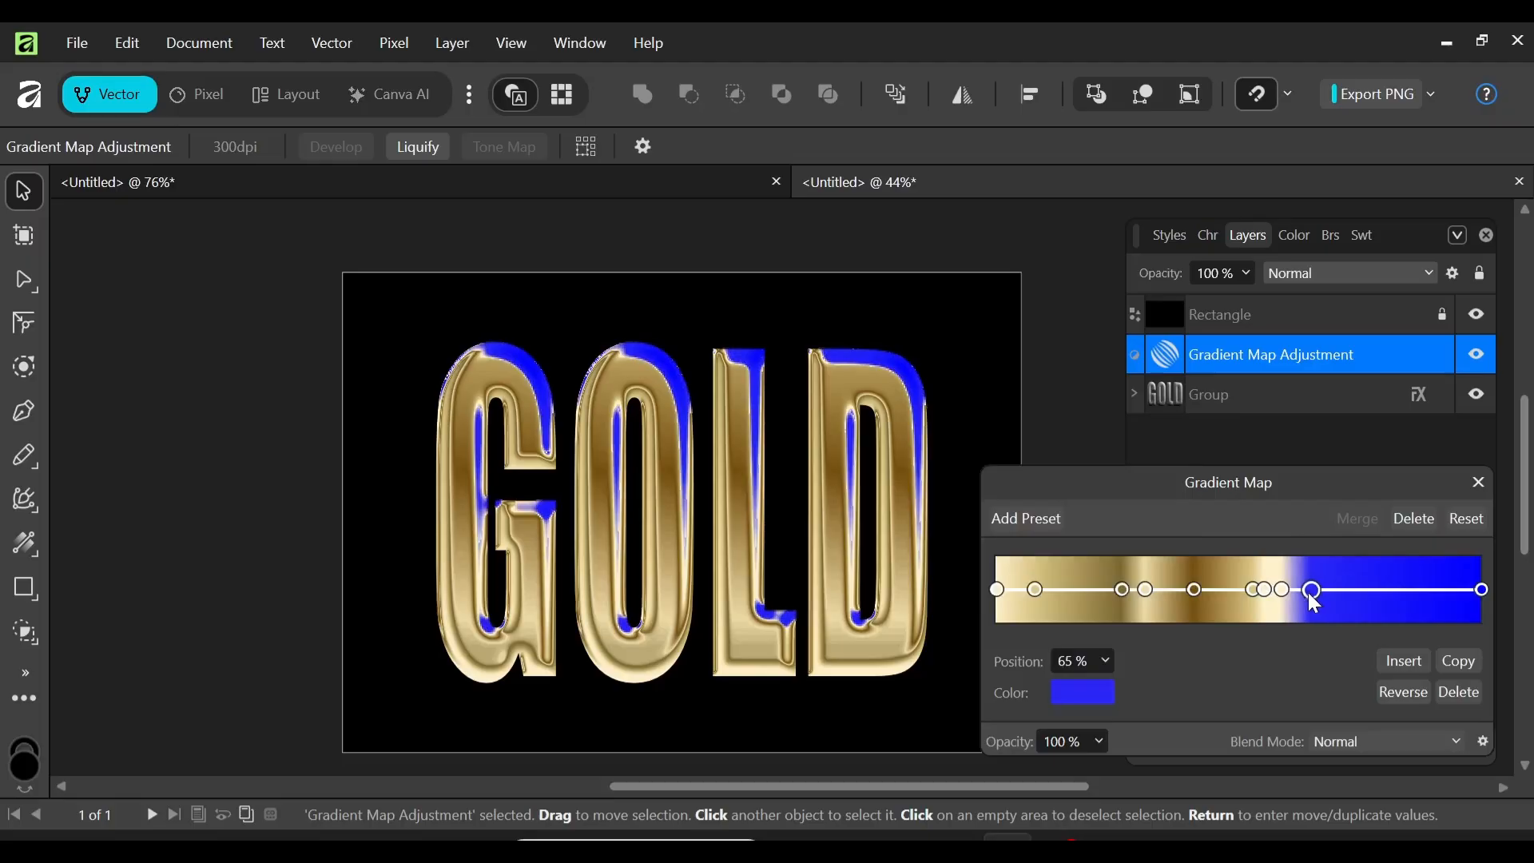
click(1078, 694)
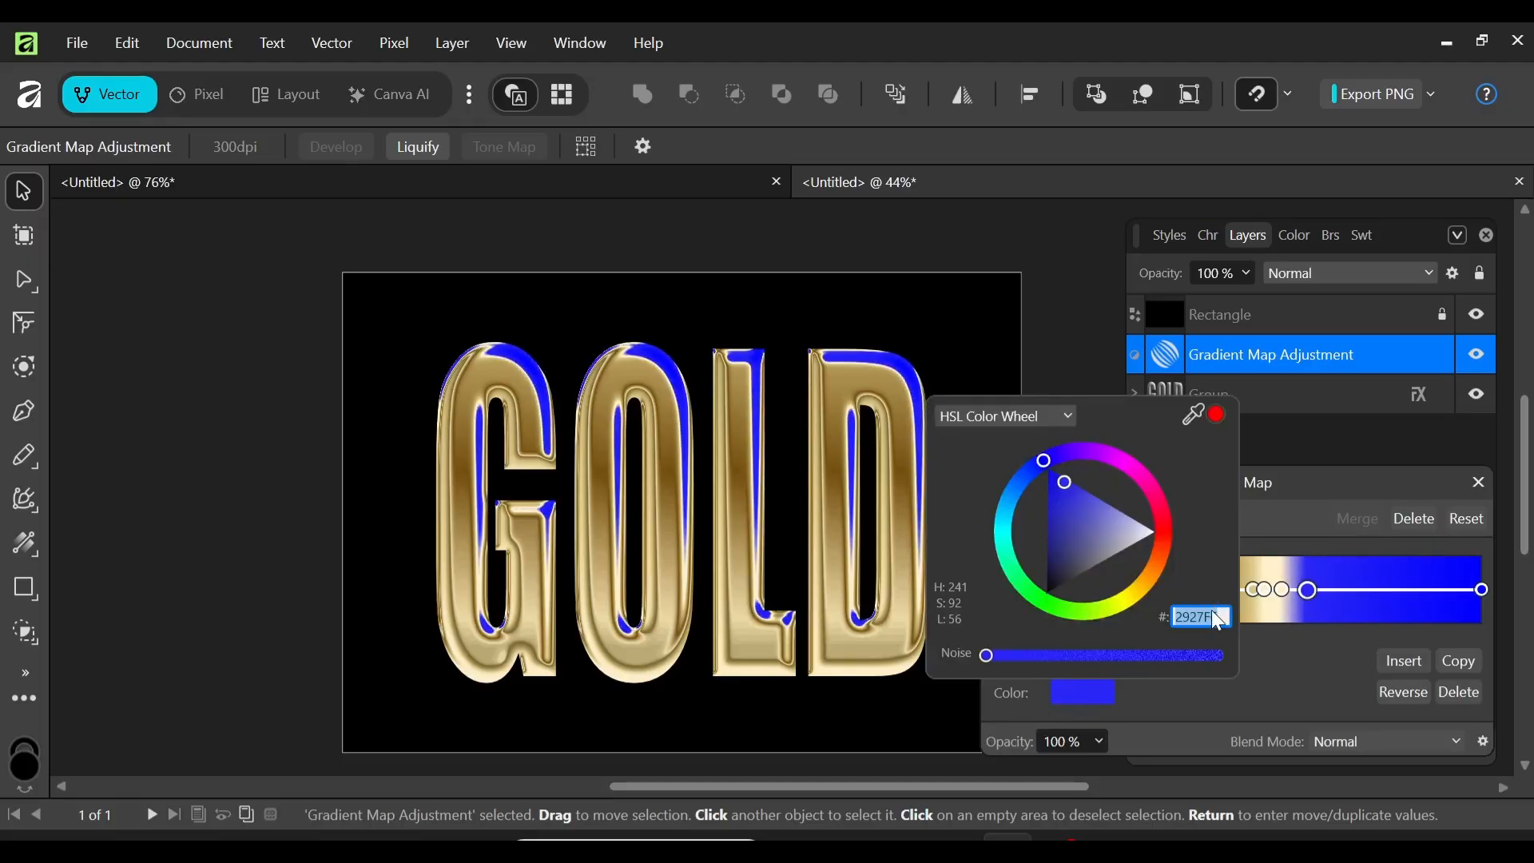
text(DBC684)
key(Return)
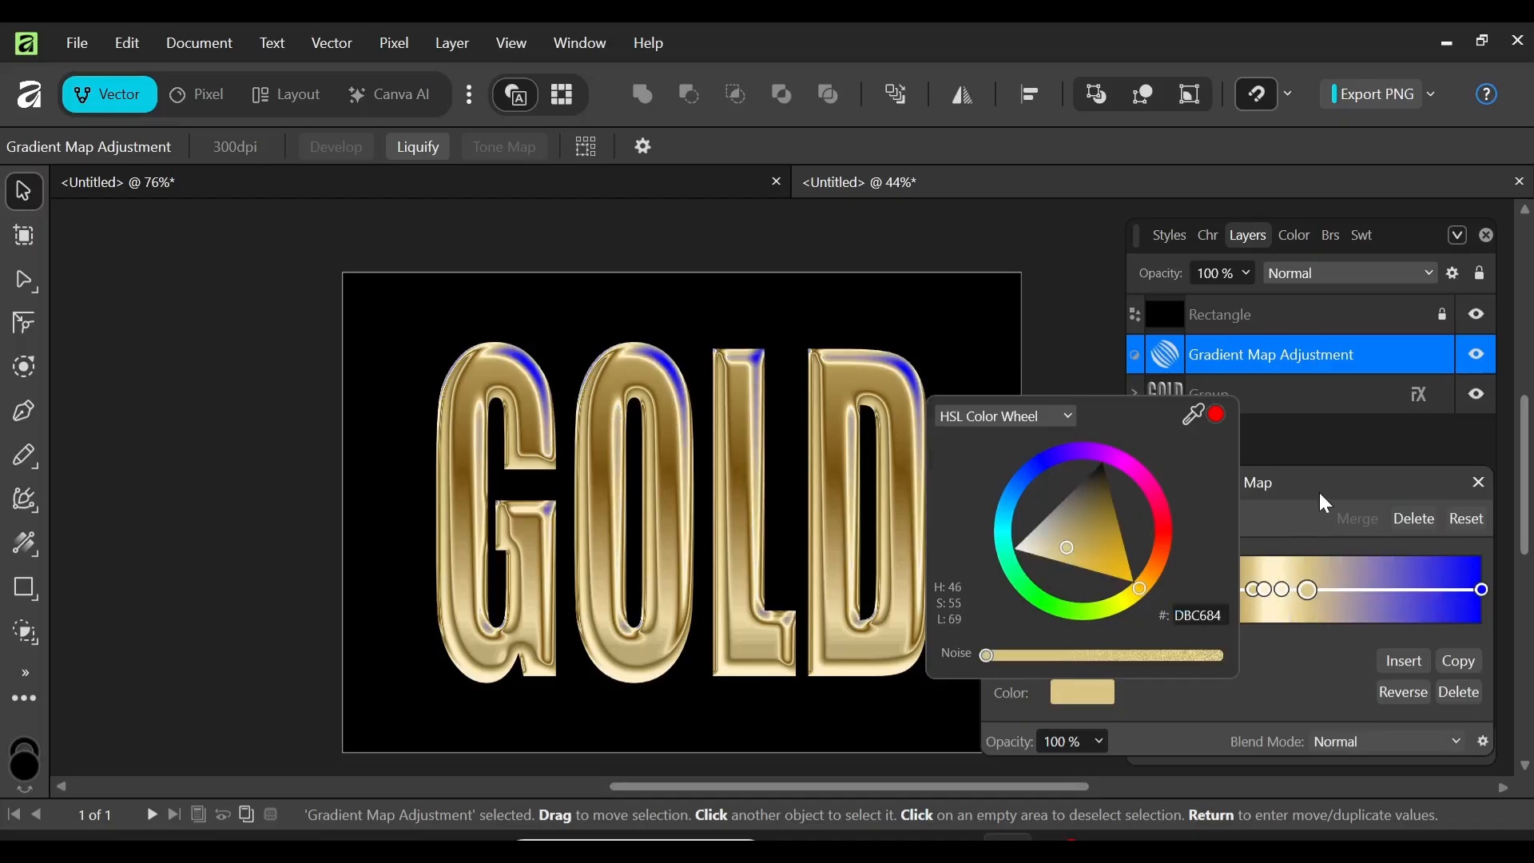
click(1324, 502)
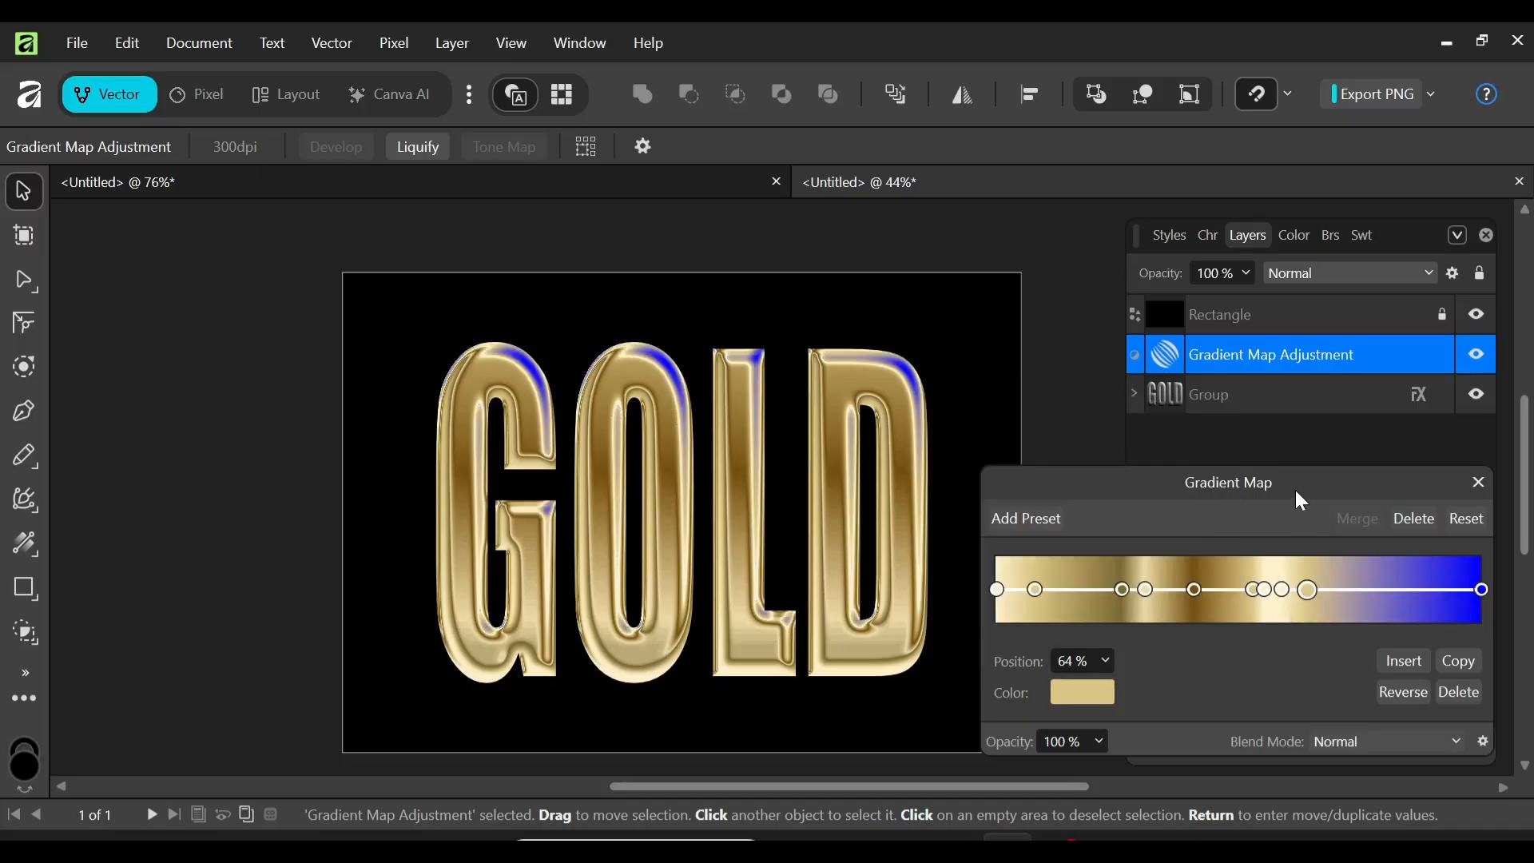
- Add a stop at 72% on the gradient map and colour it EDDBA7
click(1351, 603)
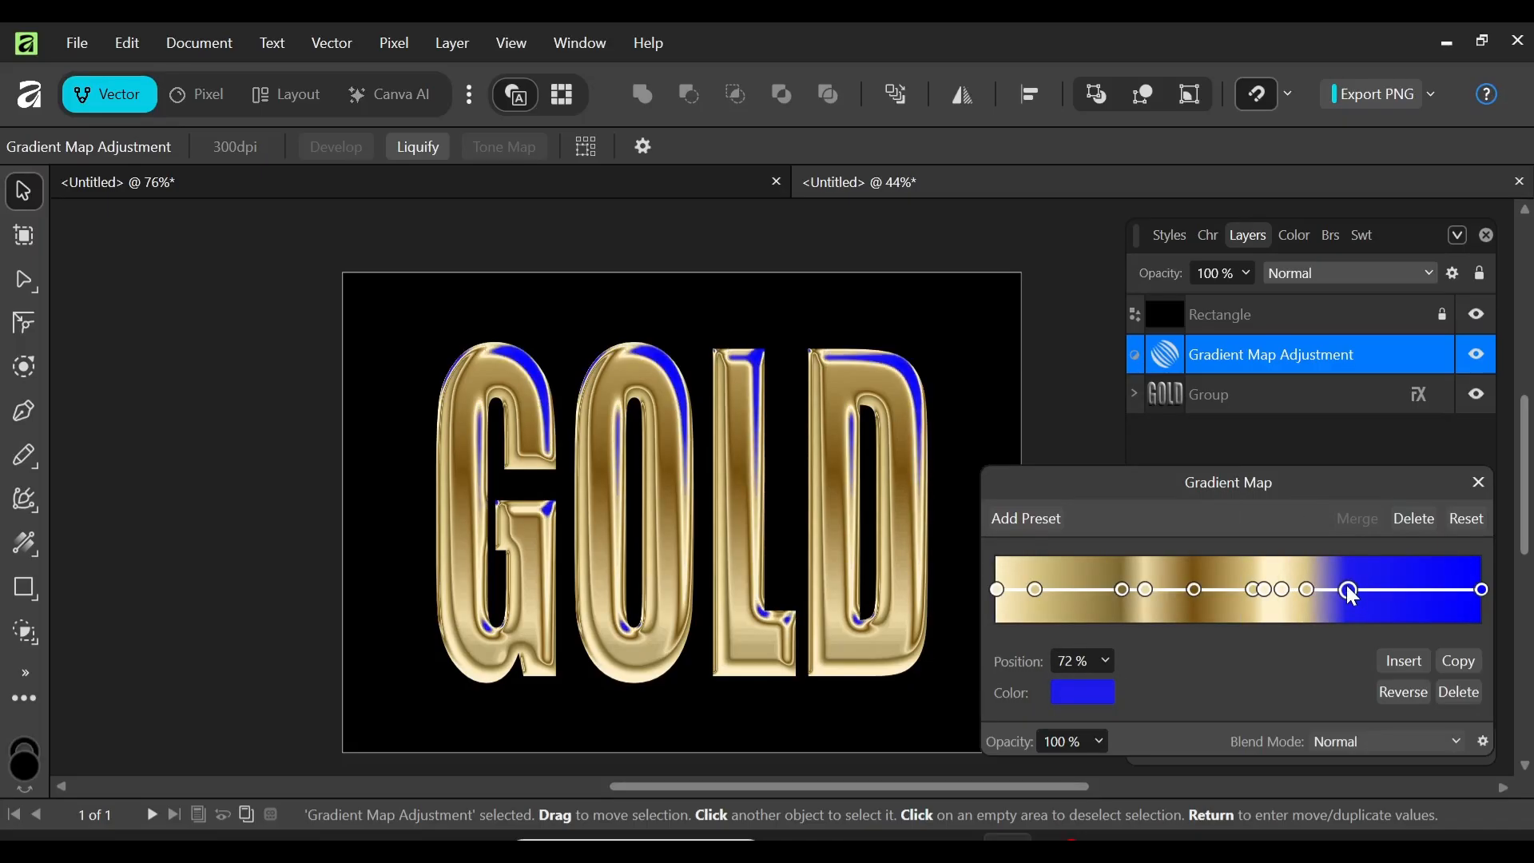
click(1084, 695)
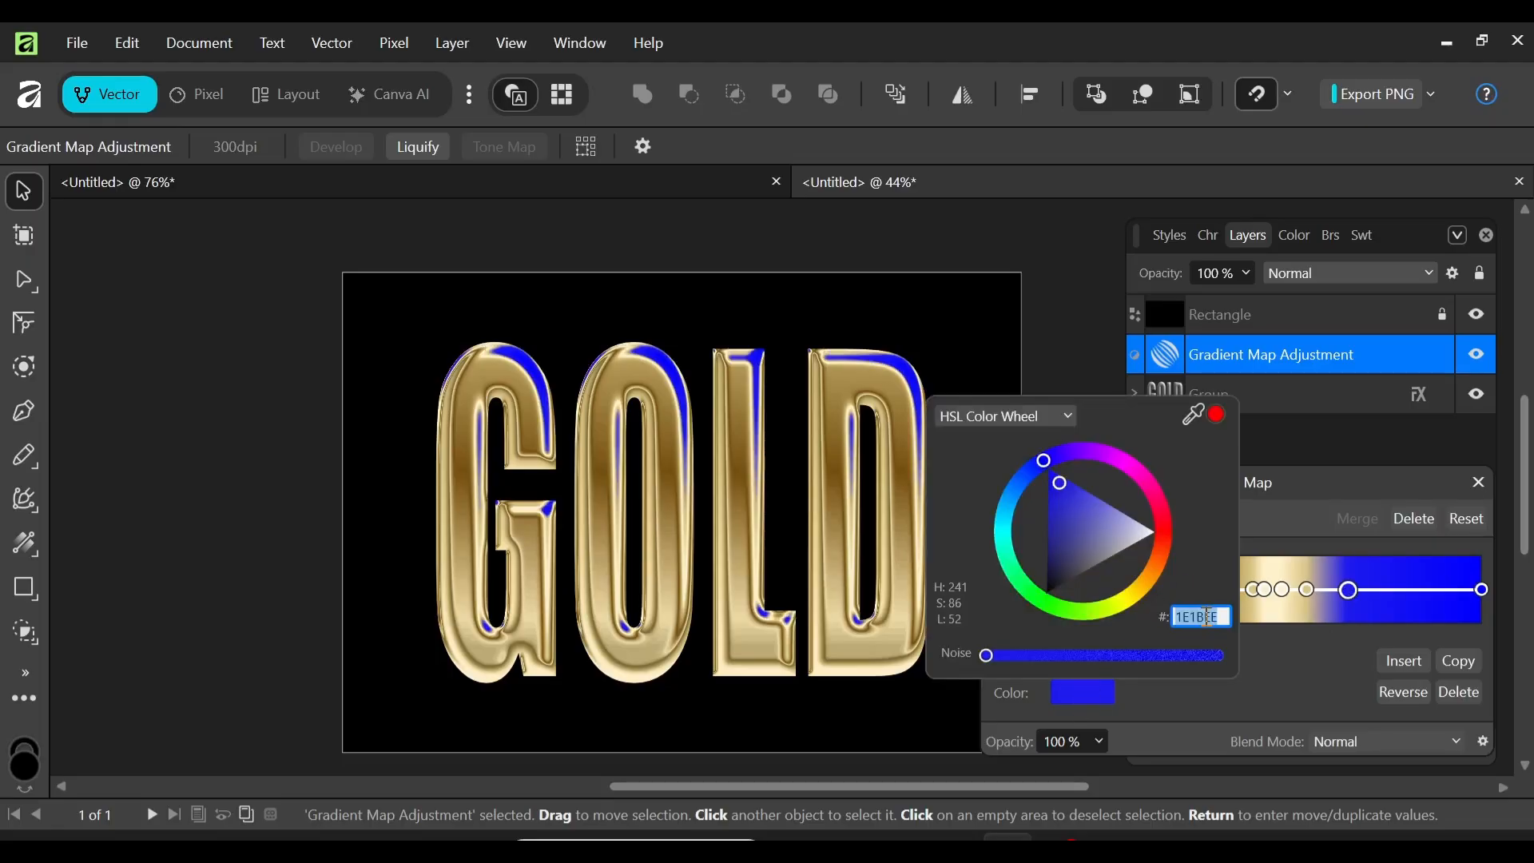
text(EDDBA7)
key(Return)
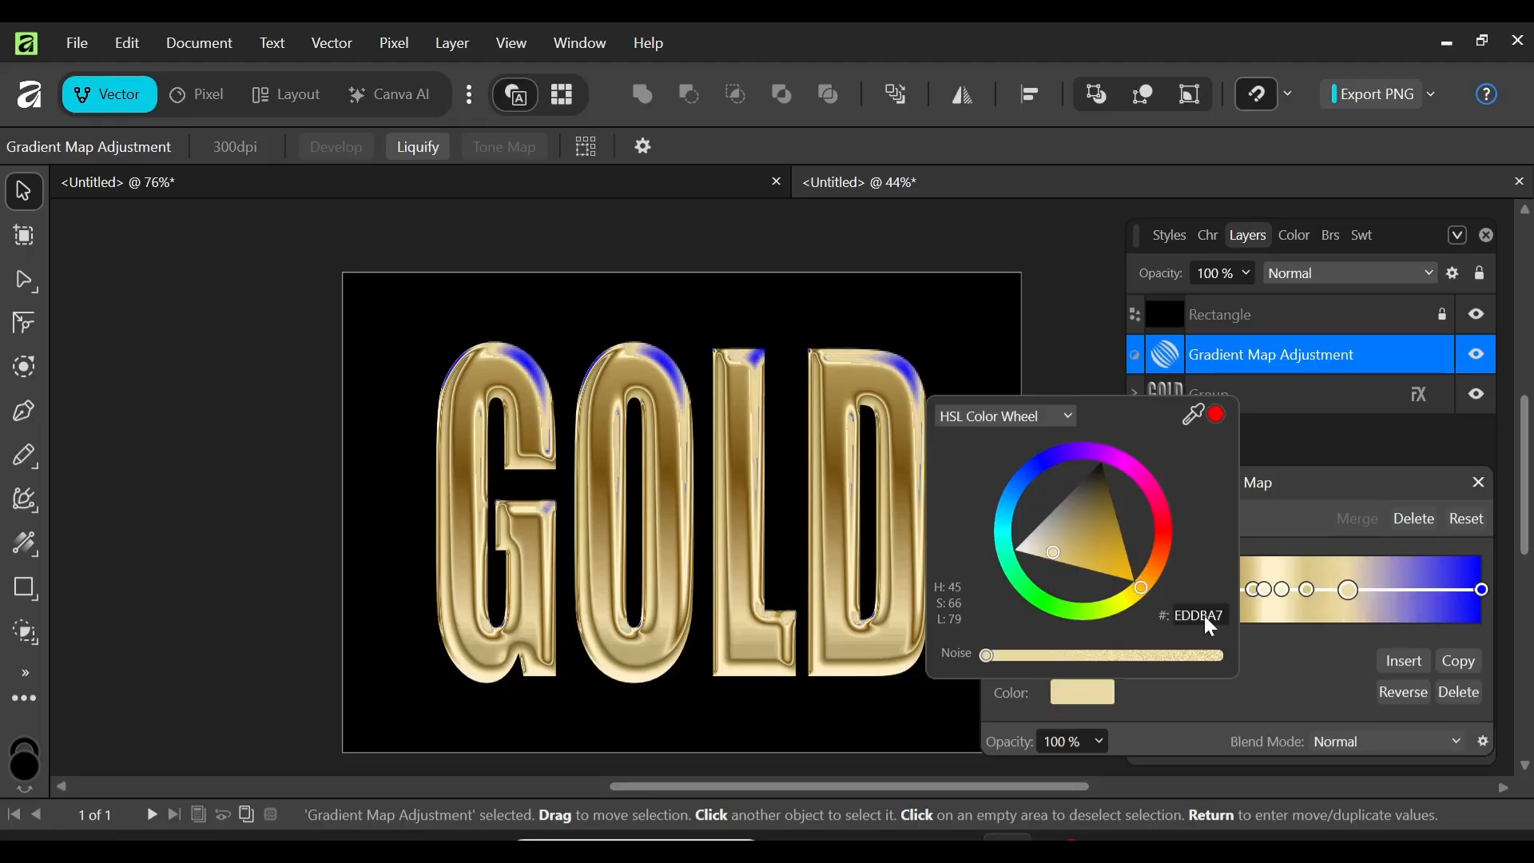
click(1395, 582)
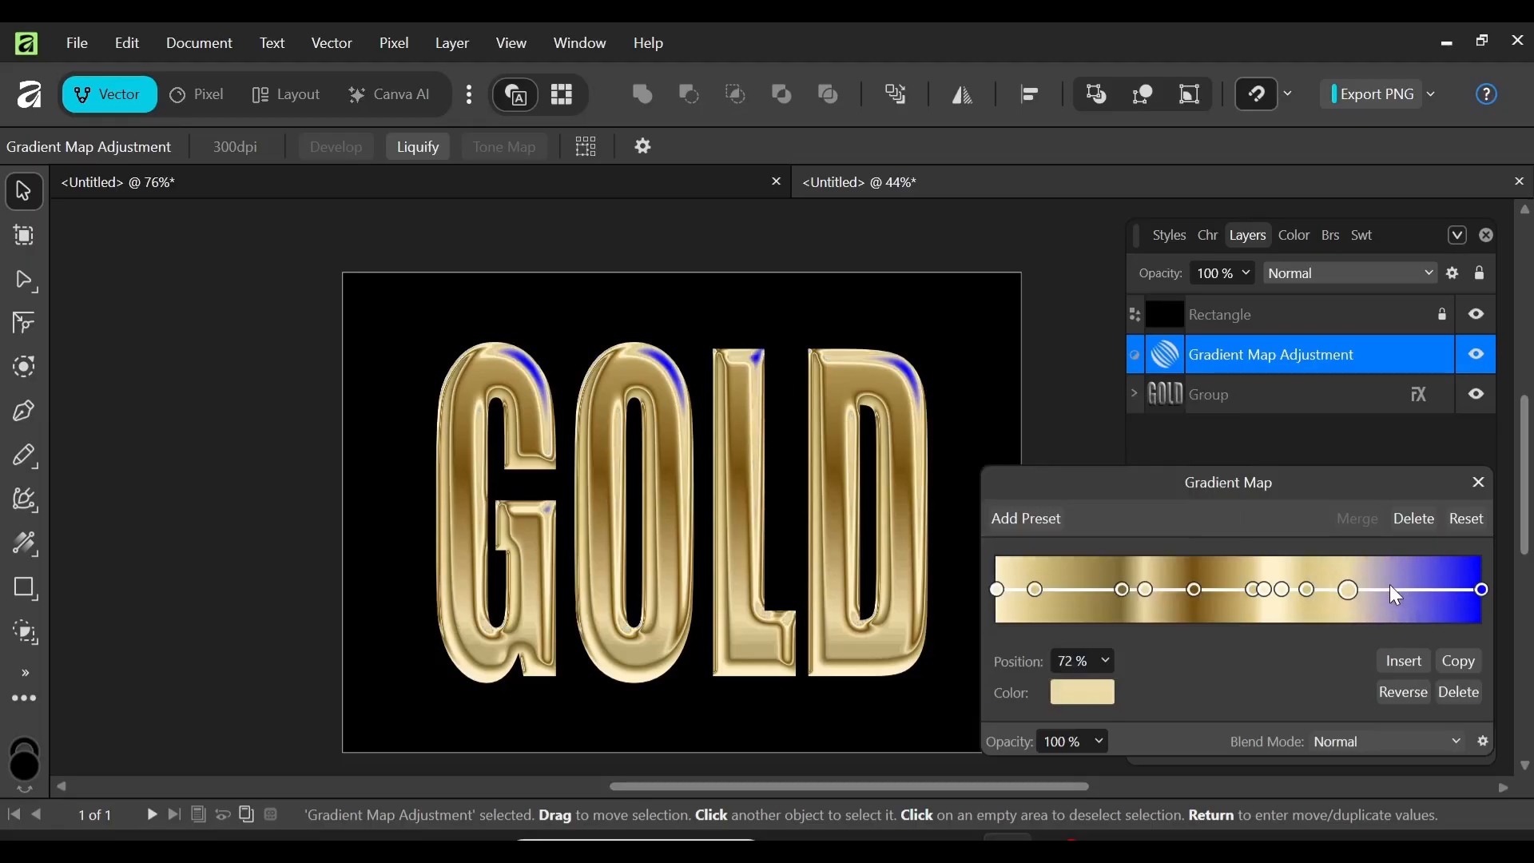
- Add a stop at 82% on the gradient map and colour it FFF0CA
click(1391, 590)
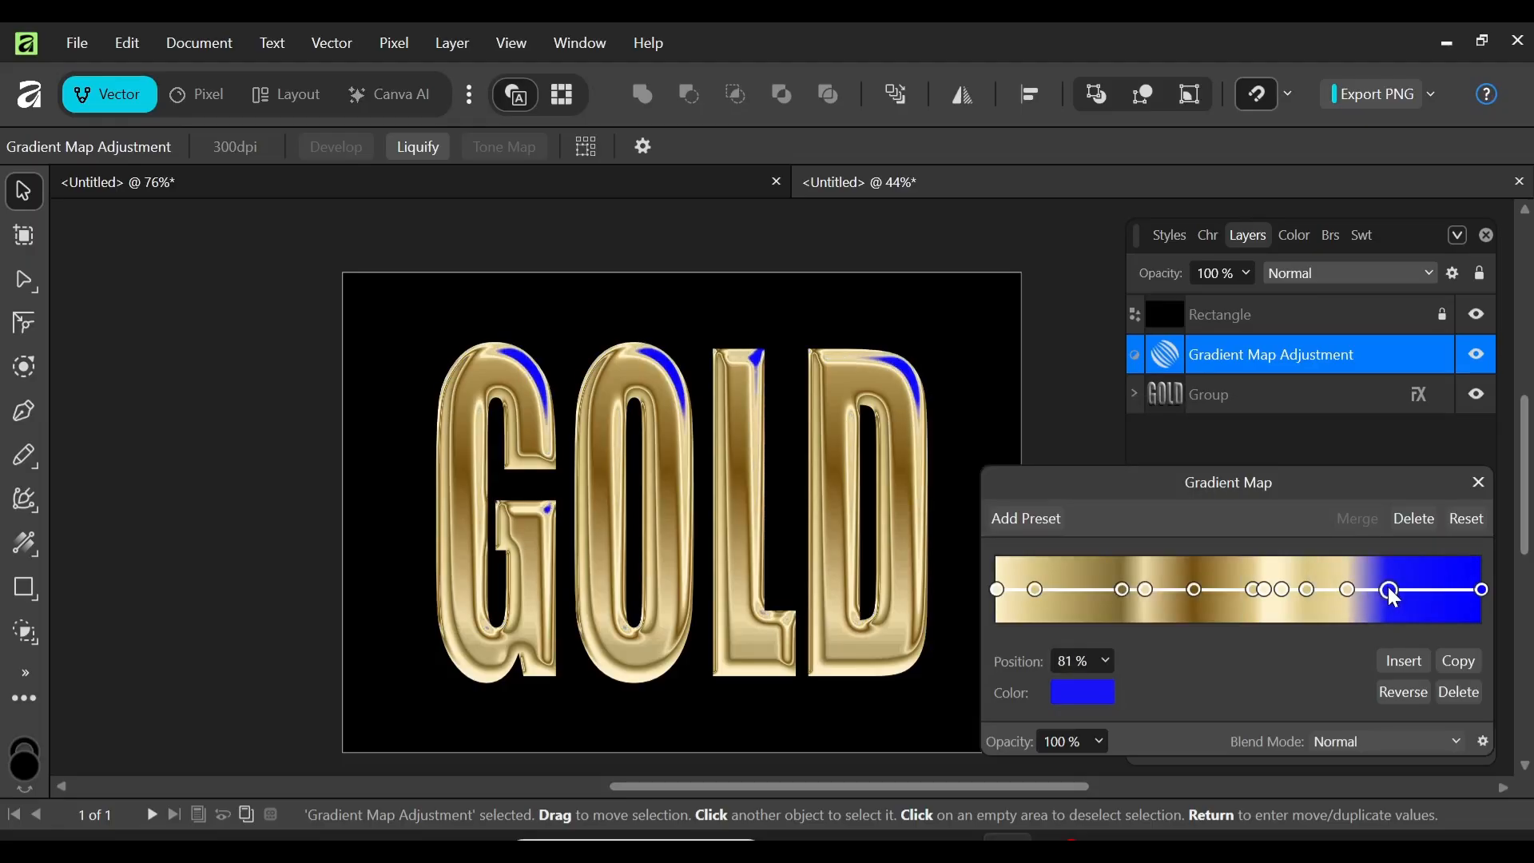
click(1078, 691)
click(1194, 621)
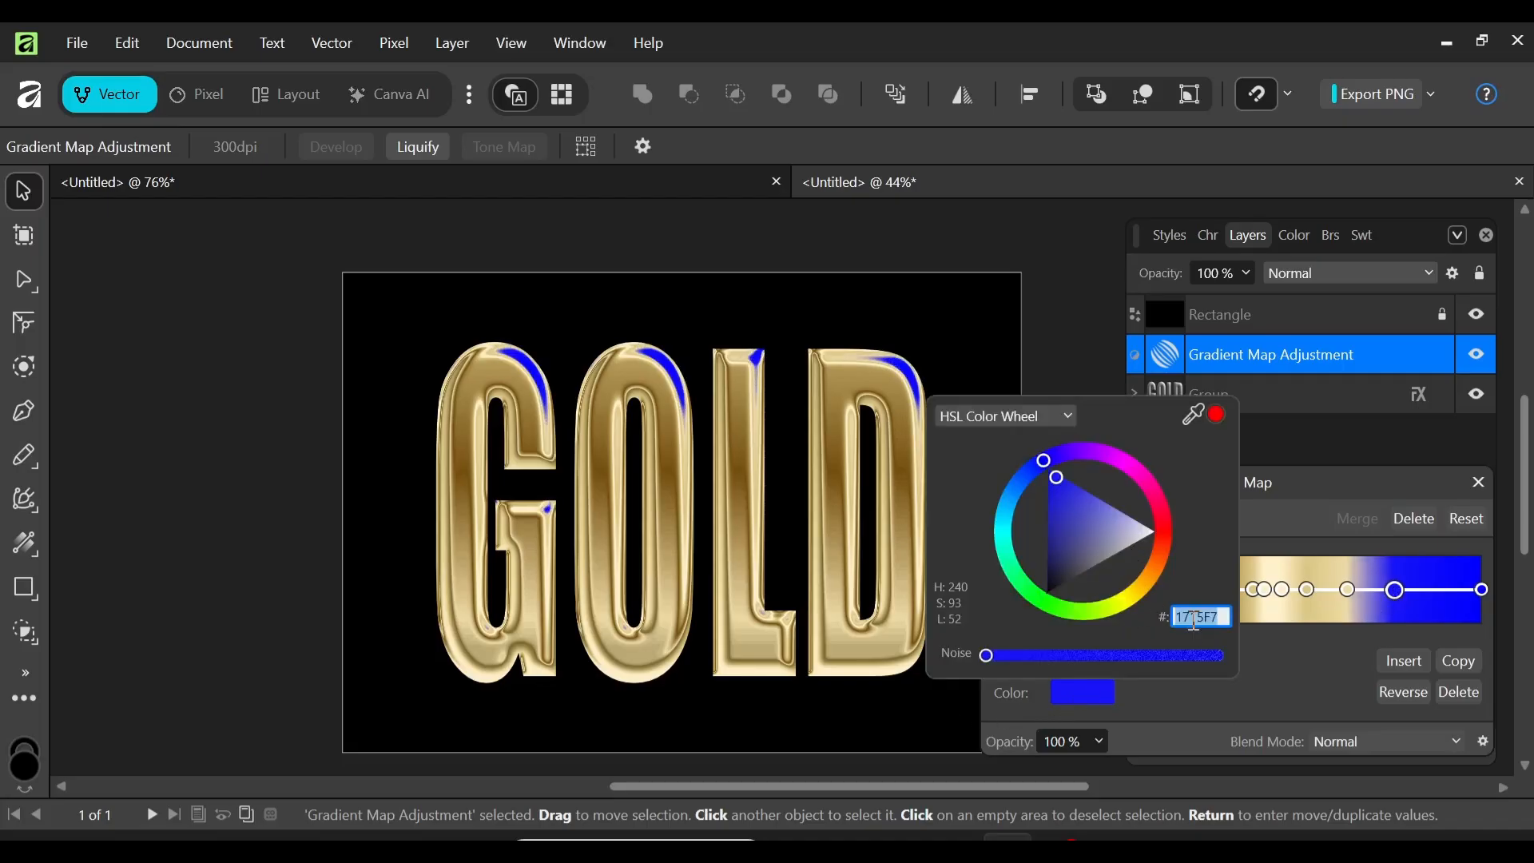
text(FFF)
text(0)
text(CA)
click(1191, 616)
text(F)
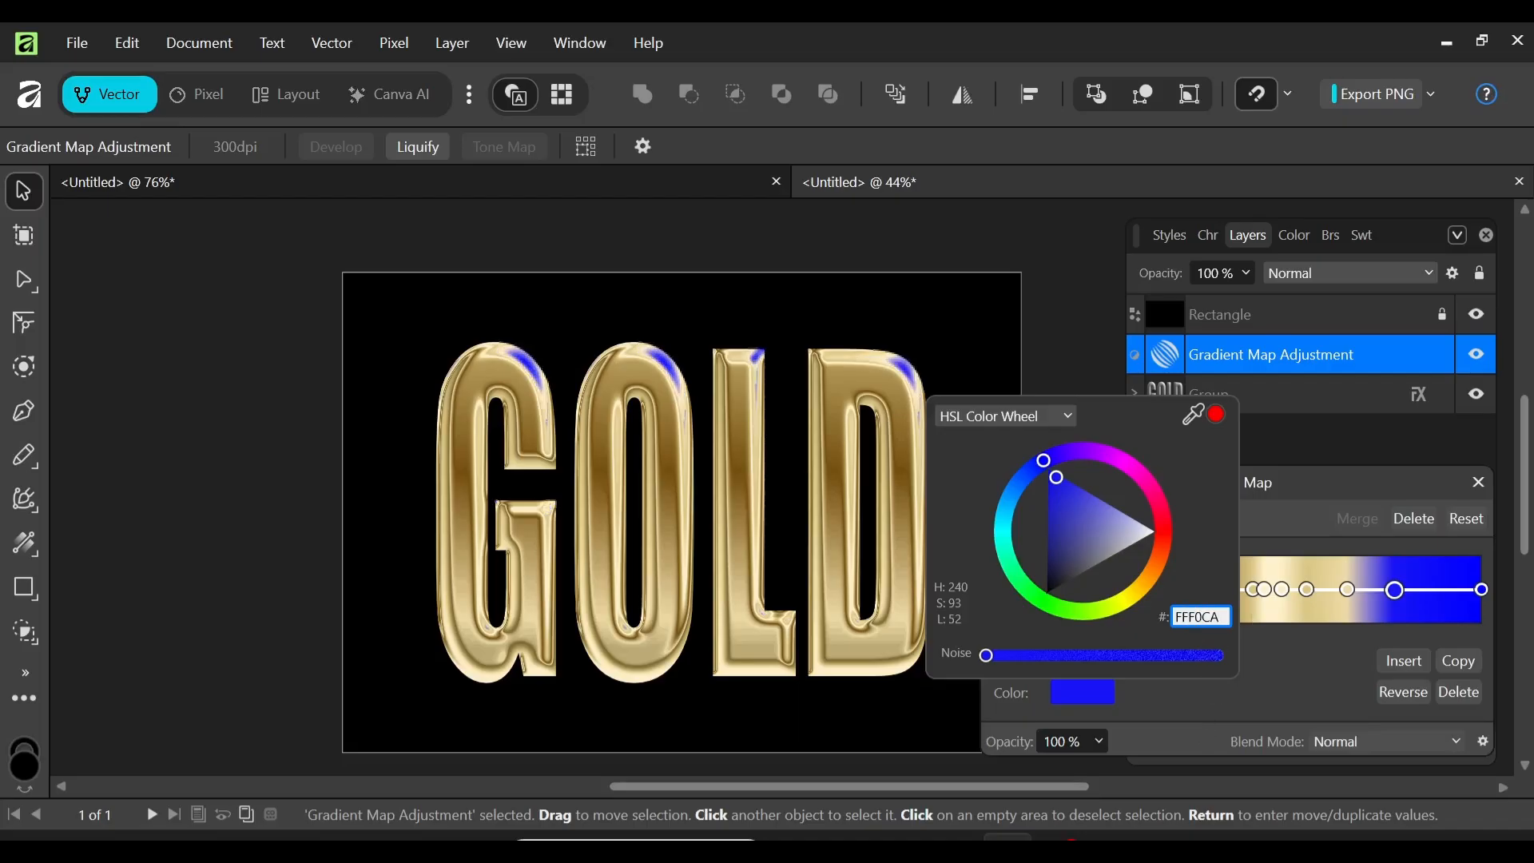
key(Return)
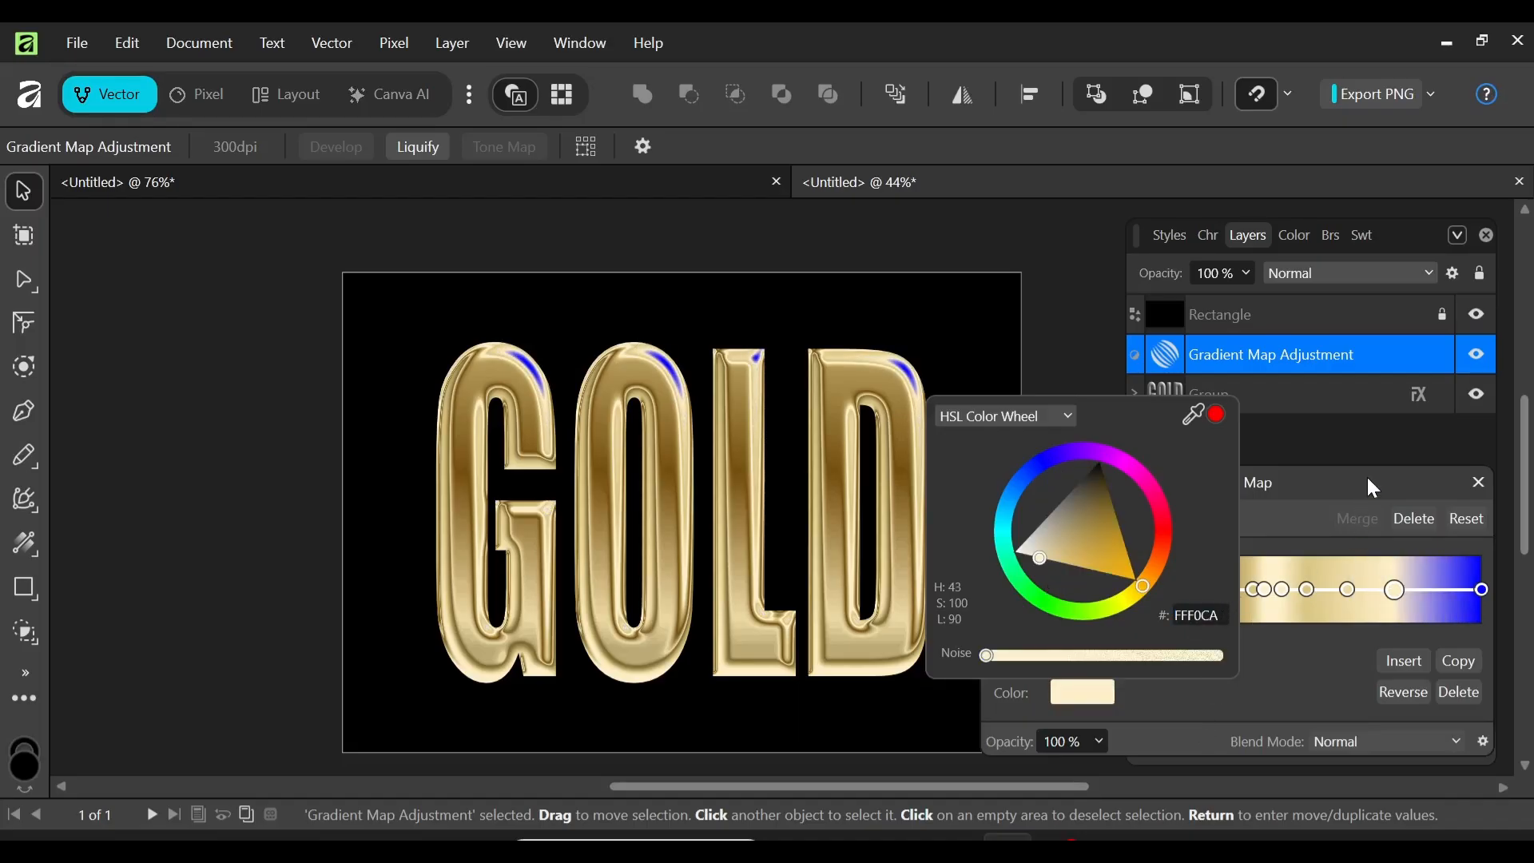
click(1441, 588)
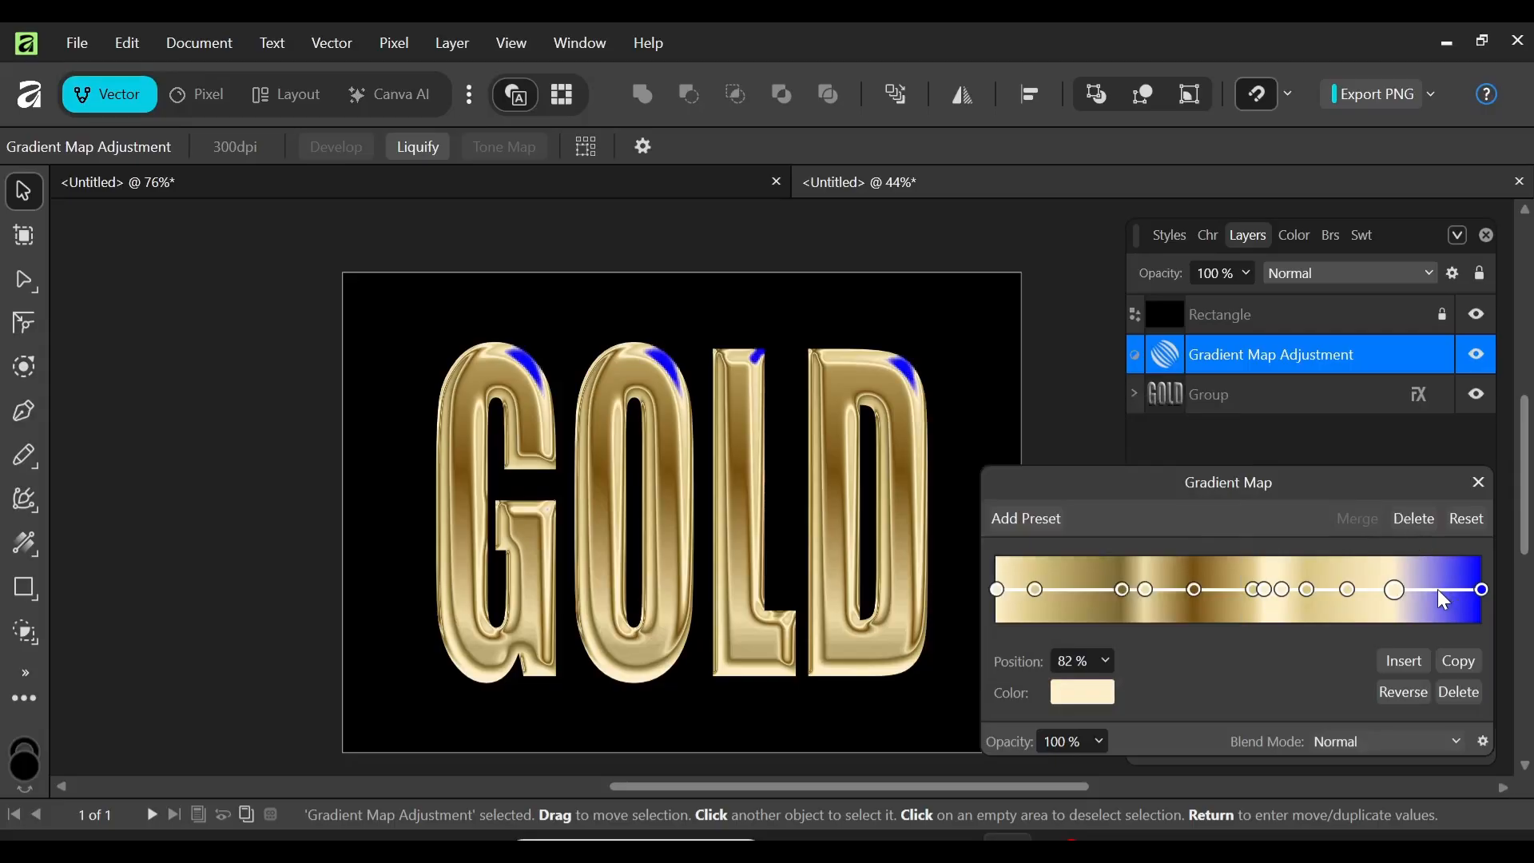
- Add a stop just after the 82% one on the gradient map and colour it 7C6832
click(1438, 588)
drag(1441, 591, 1409, 592)
click(1082, 692)
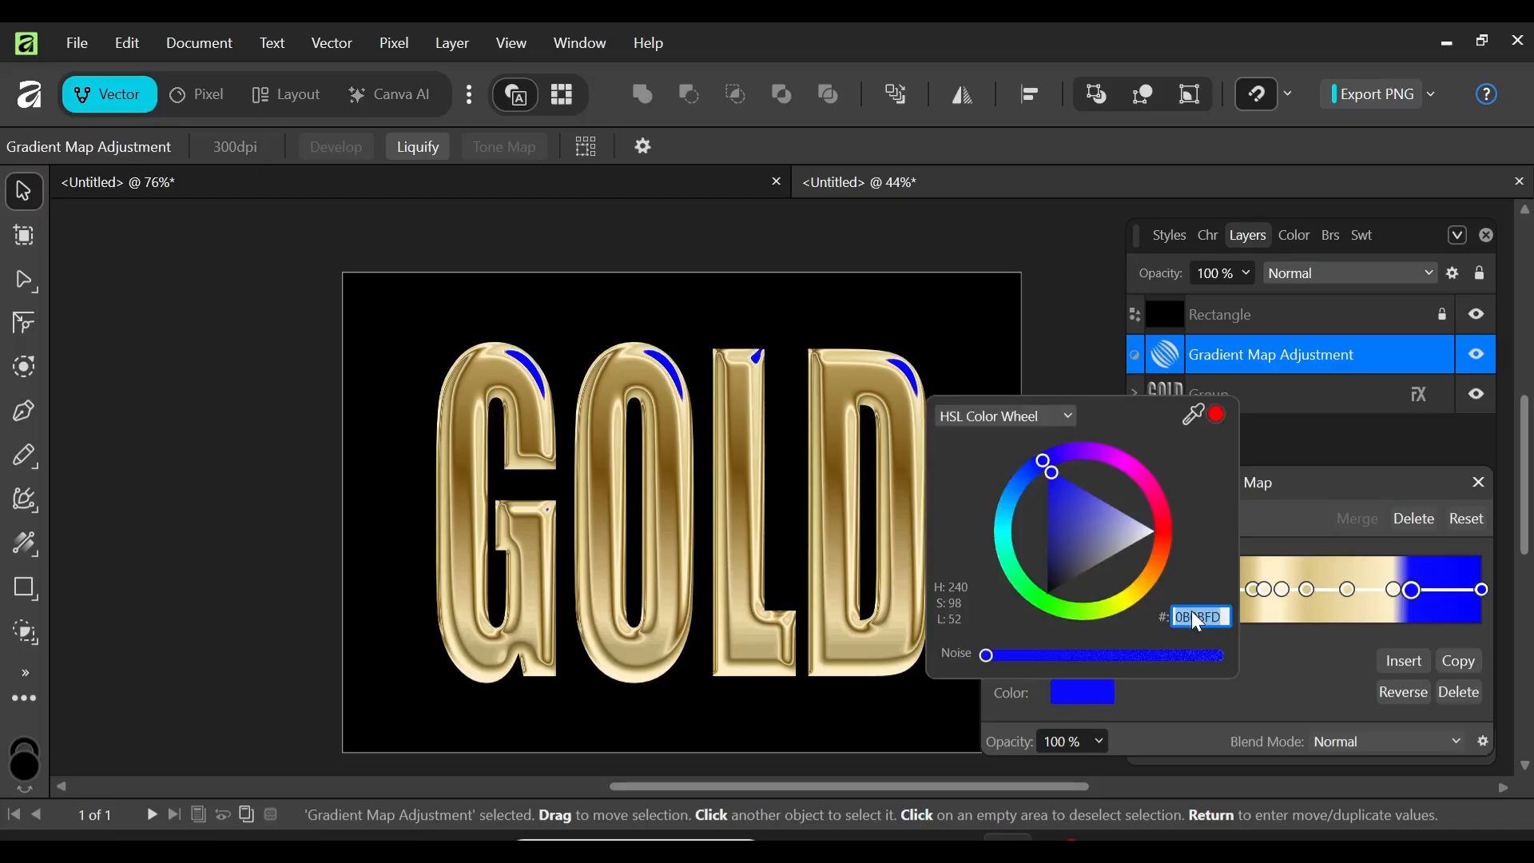
text(7C6832)
key(Return)
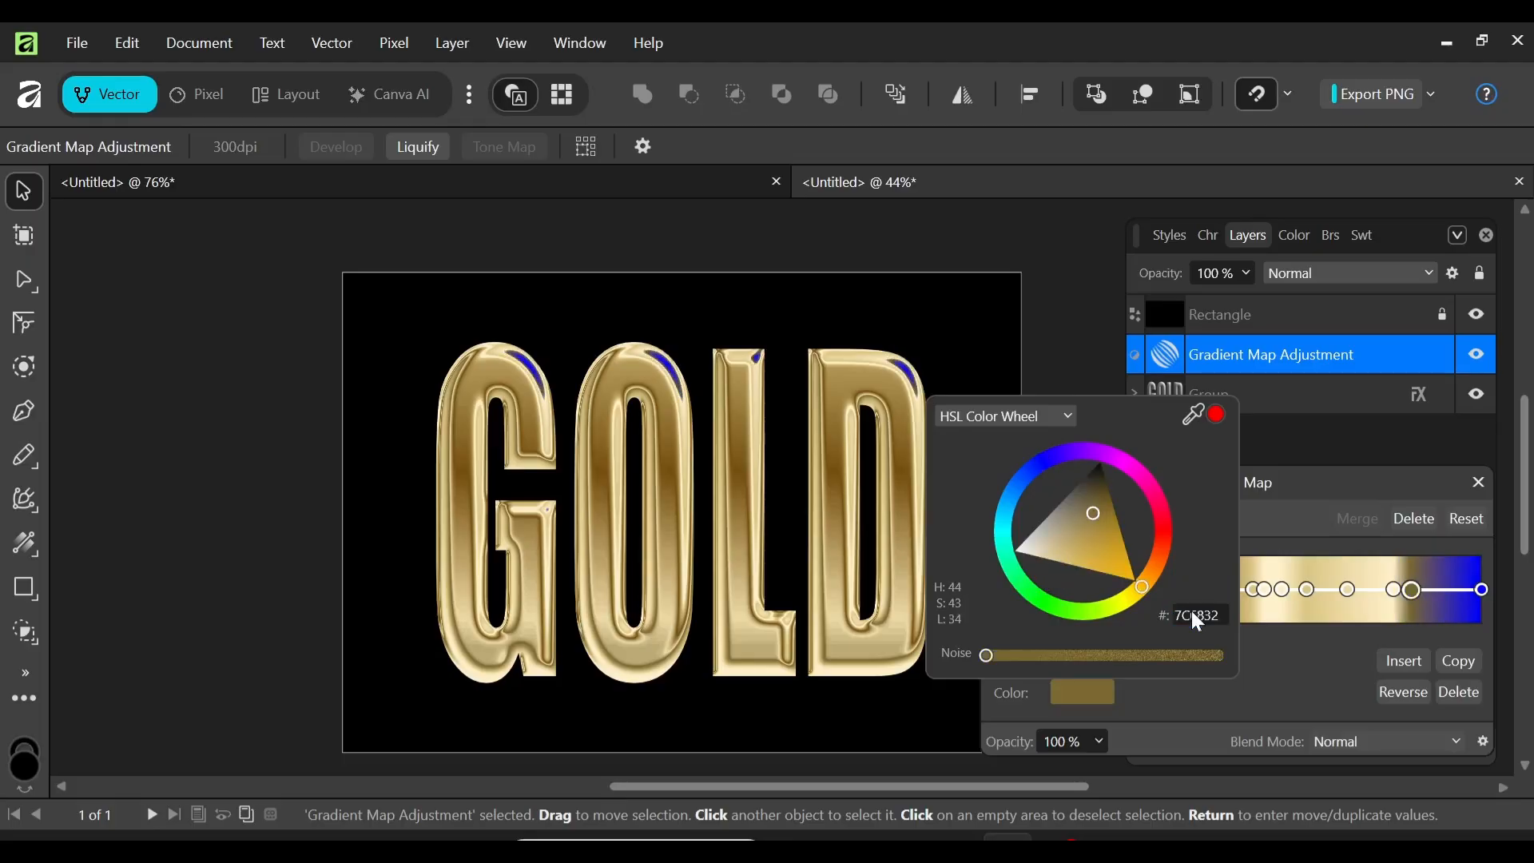
click(1478, 588)
- Colour the gradient map's blue end stop at 100% FFF0CA, close the adjustment's settings and deselect everything
click(1483, 591)
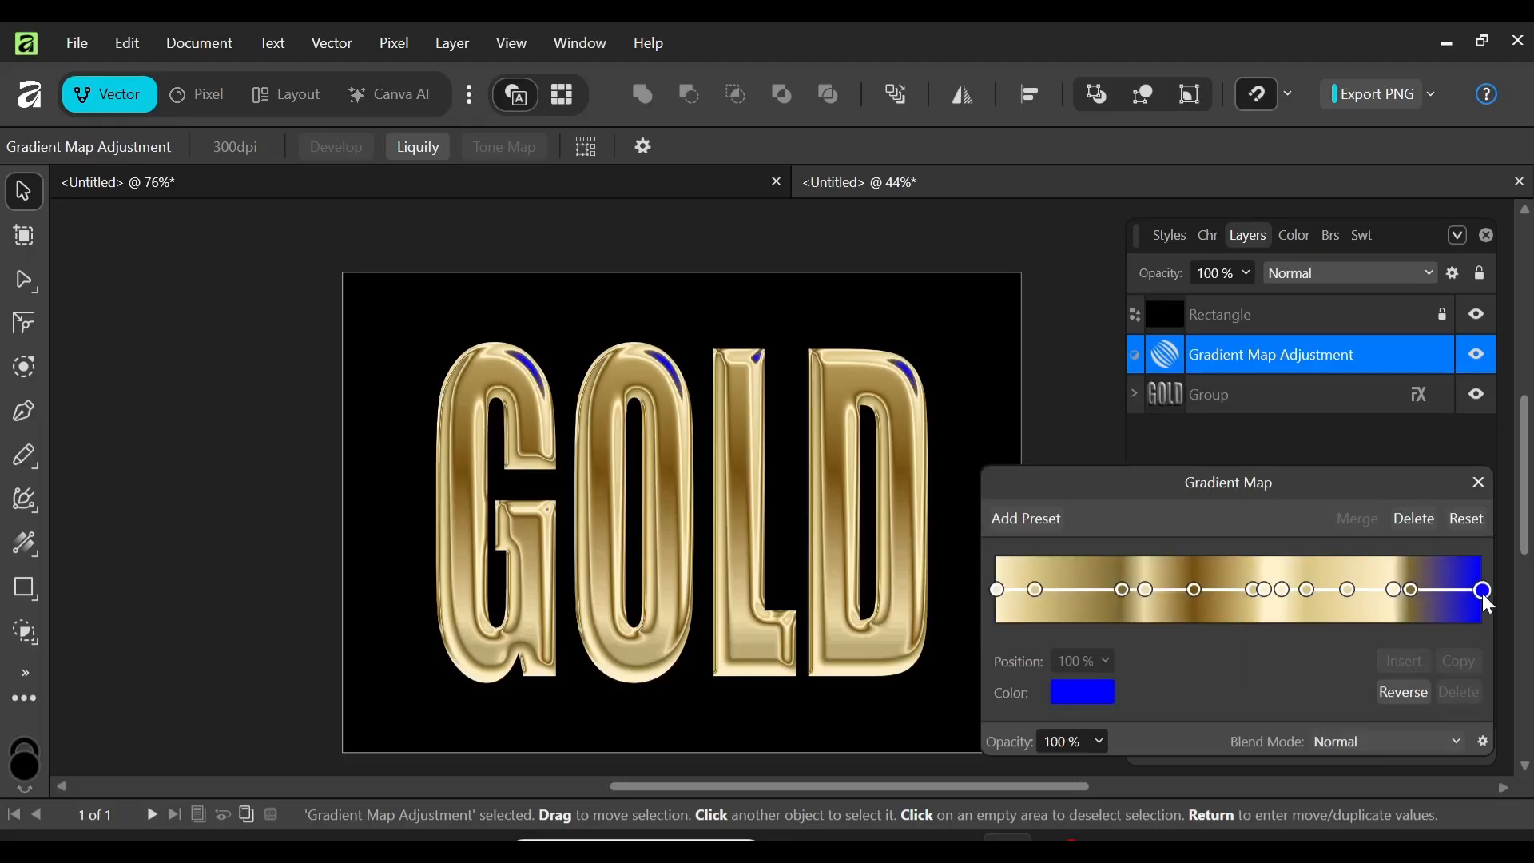
click(1072, 691)
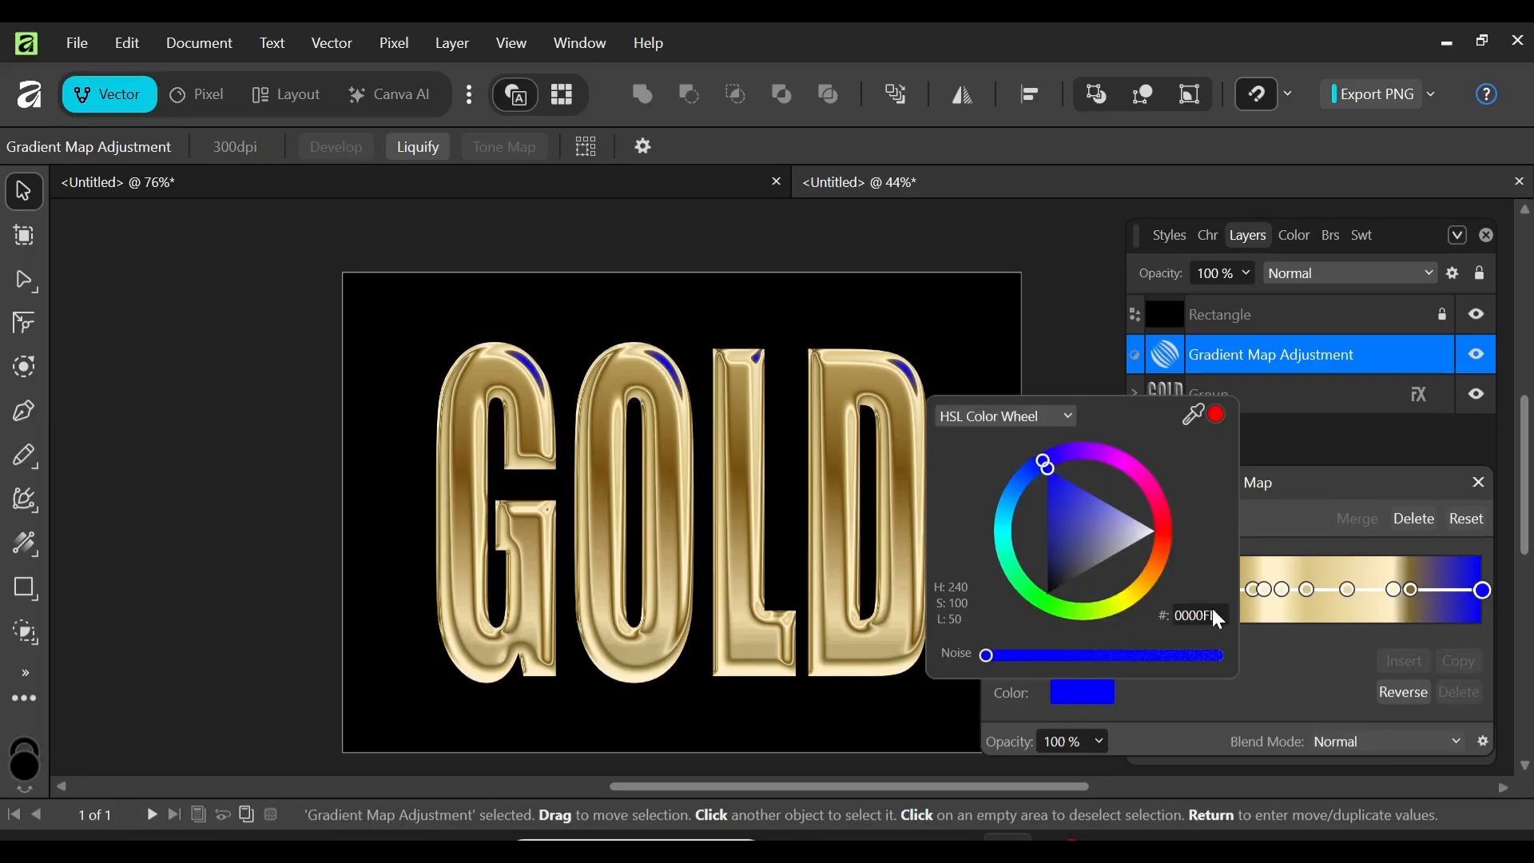
text(FFF0CA)
key(Return)
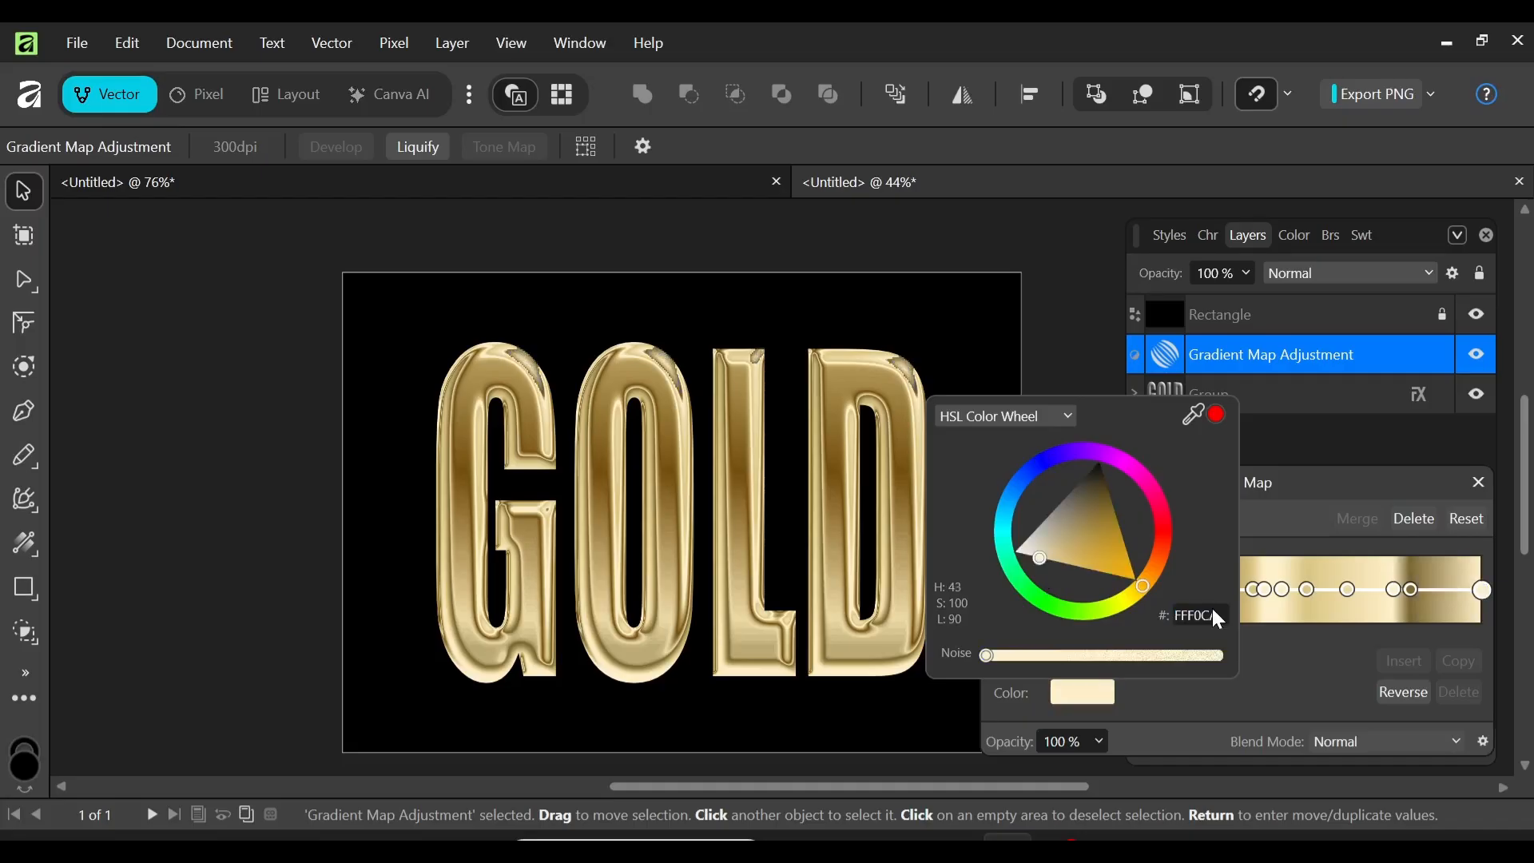
click(1091, 385)
click(1096, 383)
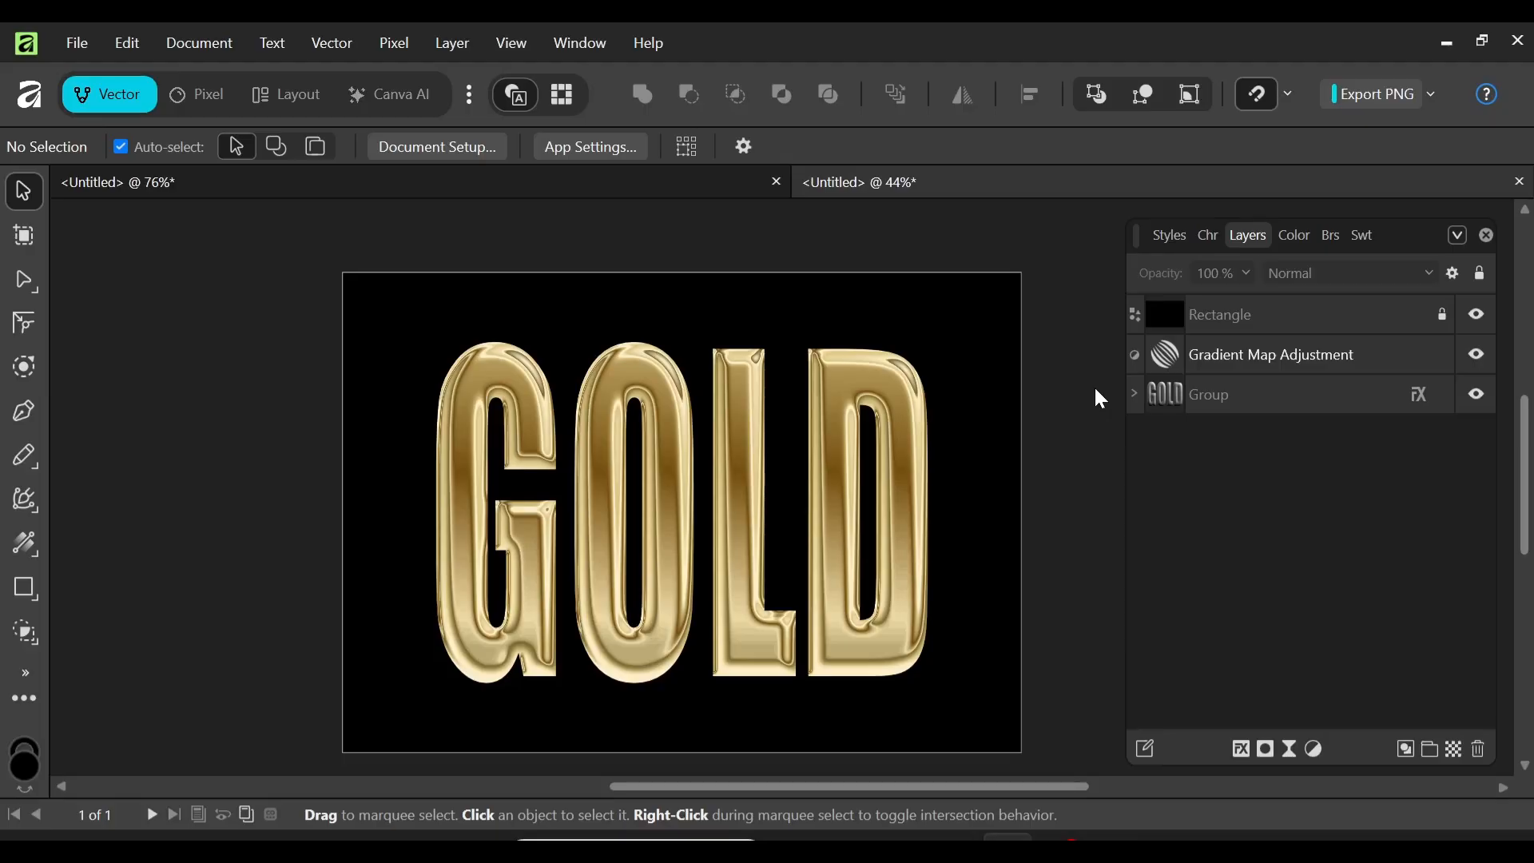
- Add a second light source to the GOLD group's 3D layer effect and set its azimuth to 83°
click(1211, 385)
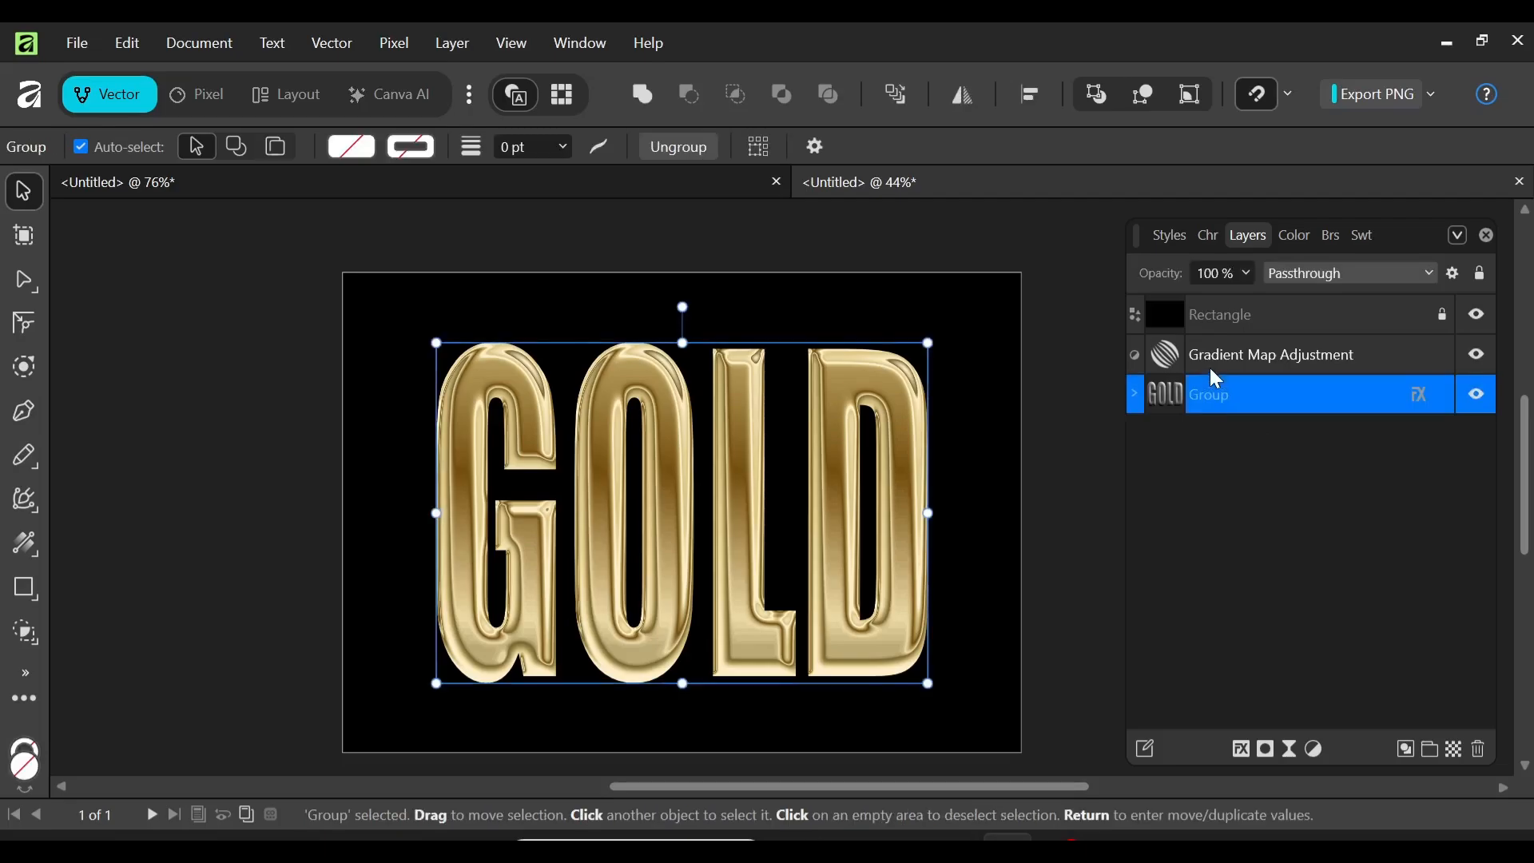
click(1242, 751)
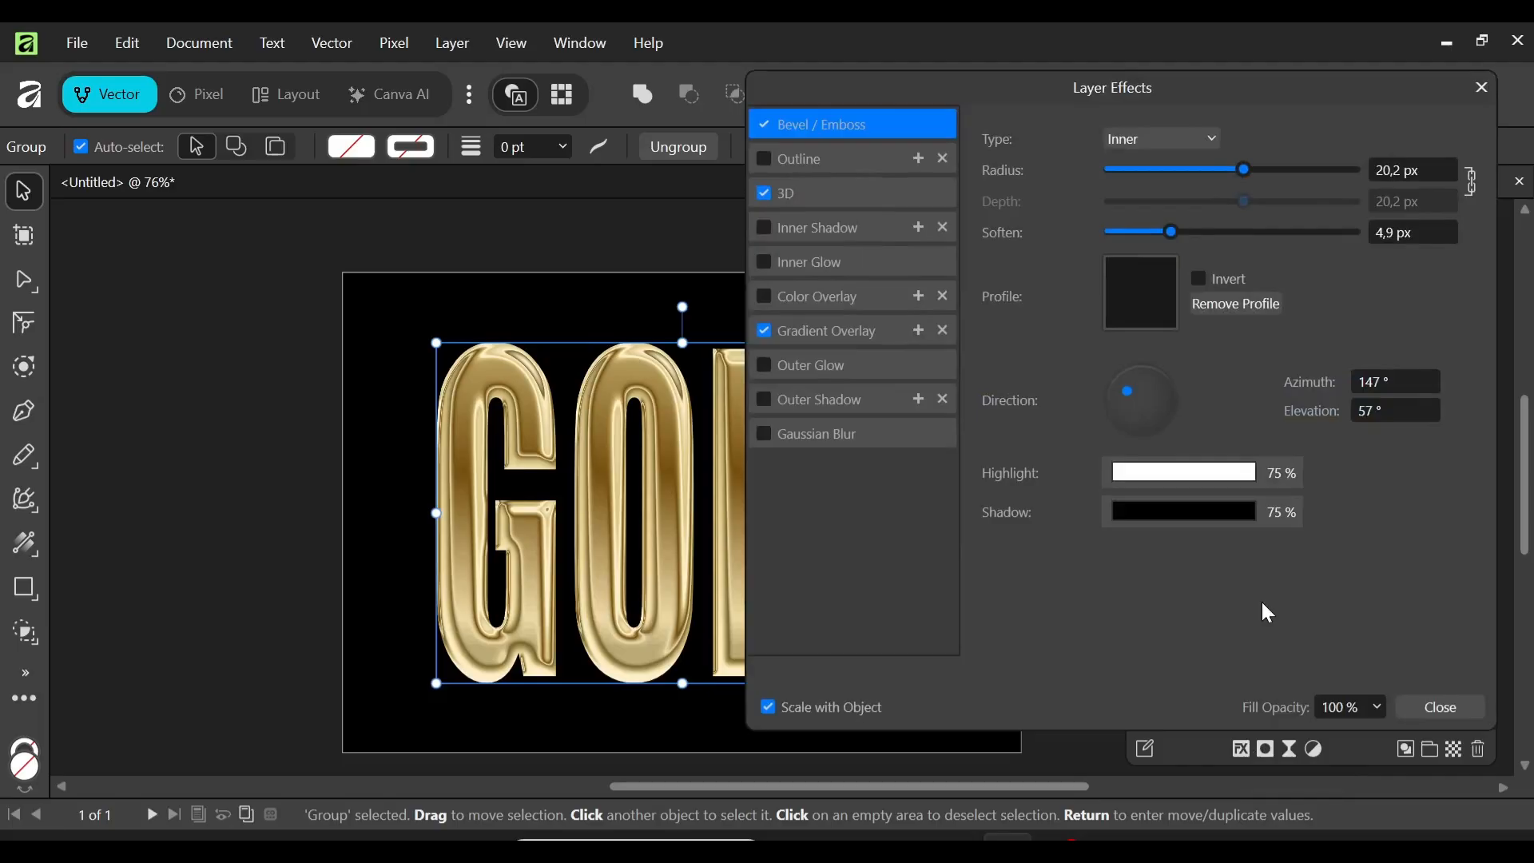
click(823, 199)
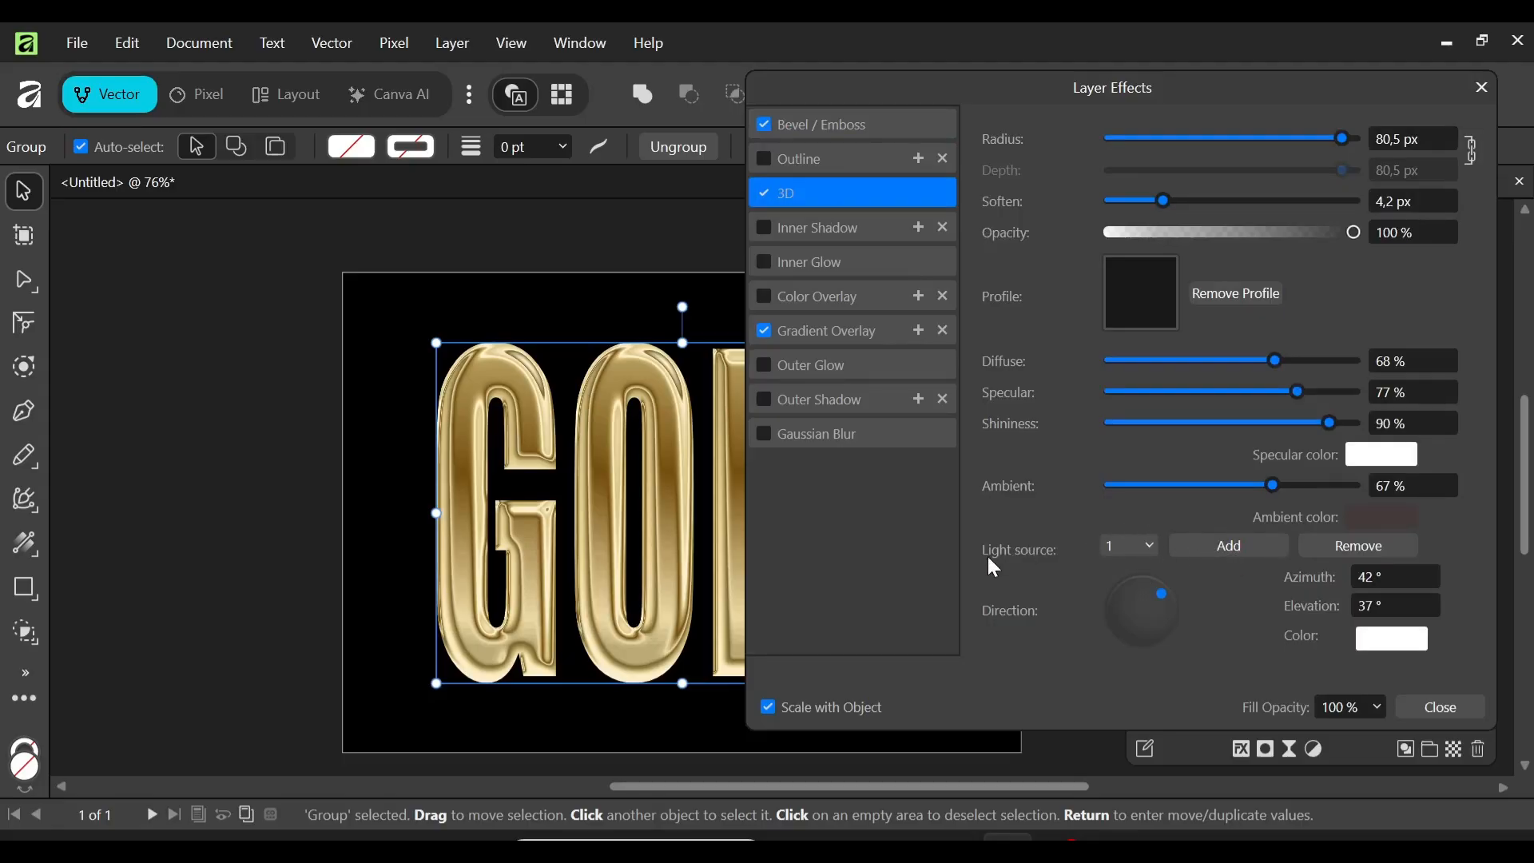
click(1212, 553)
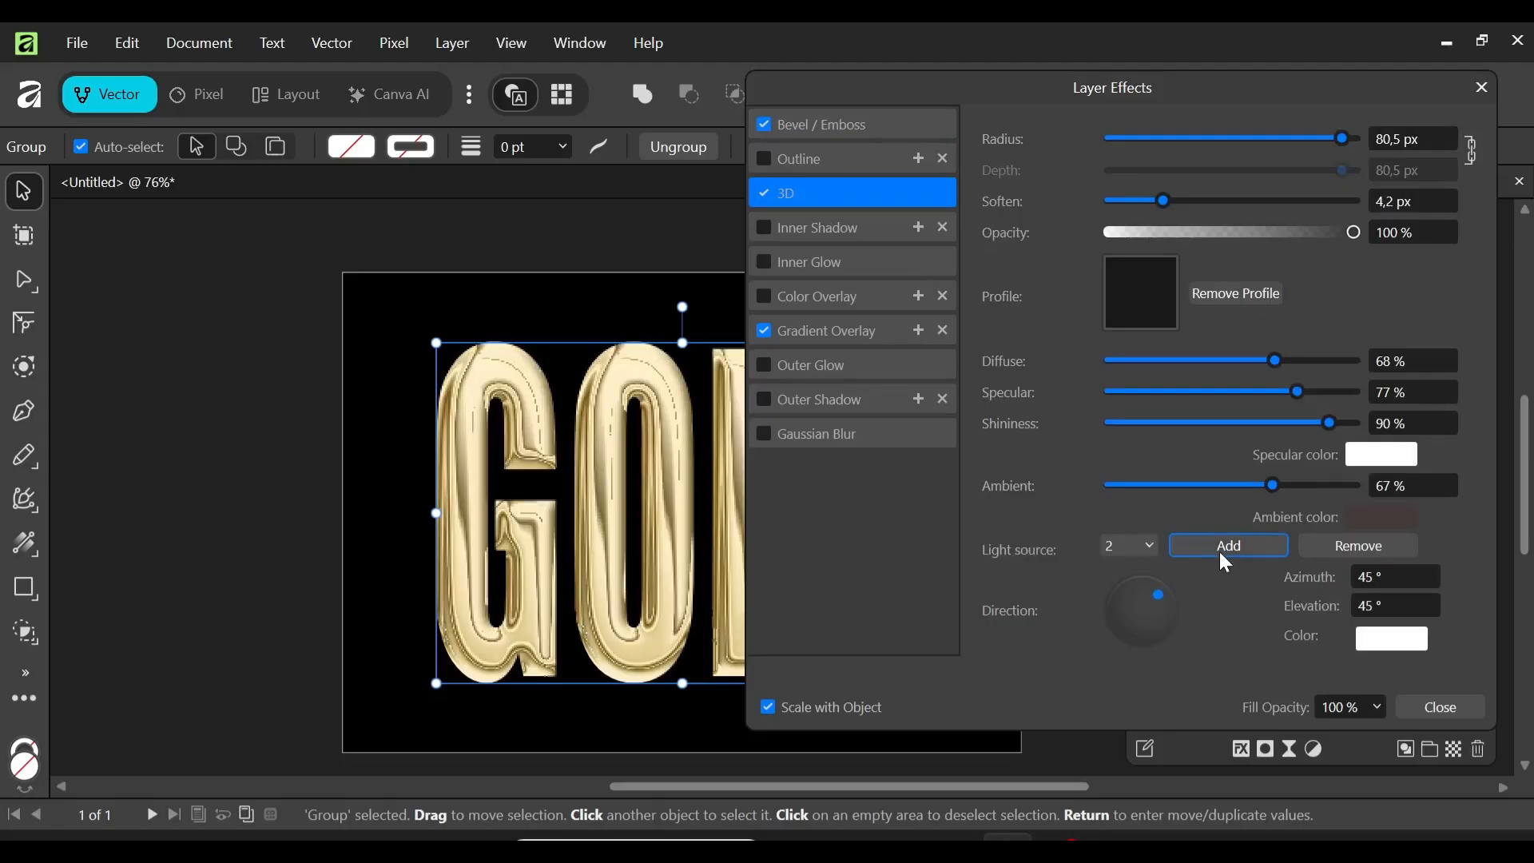
click(1368, 577)
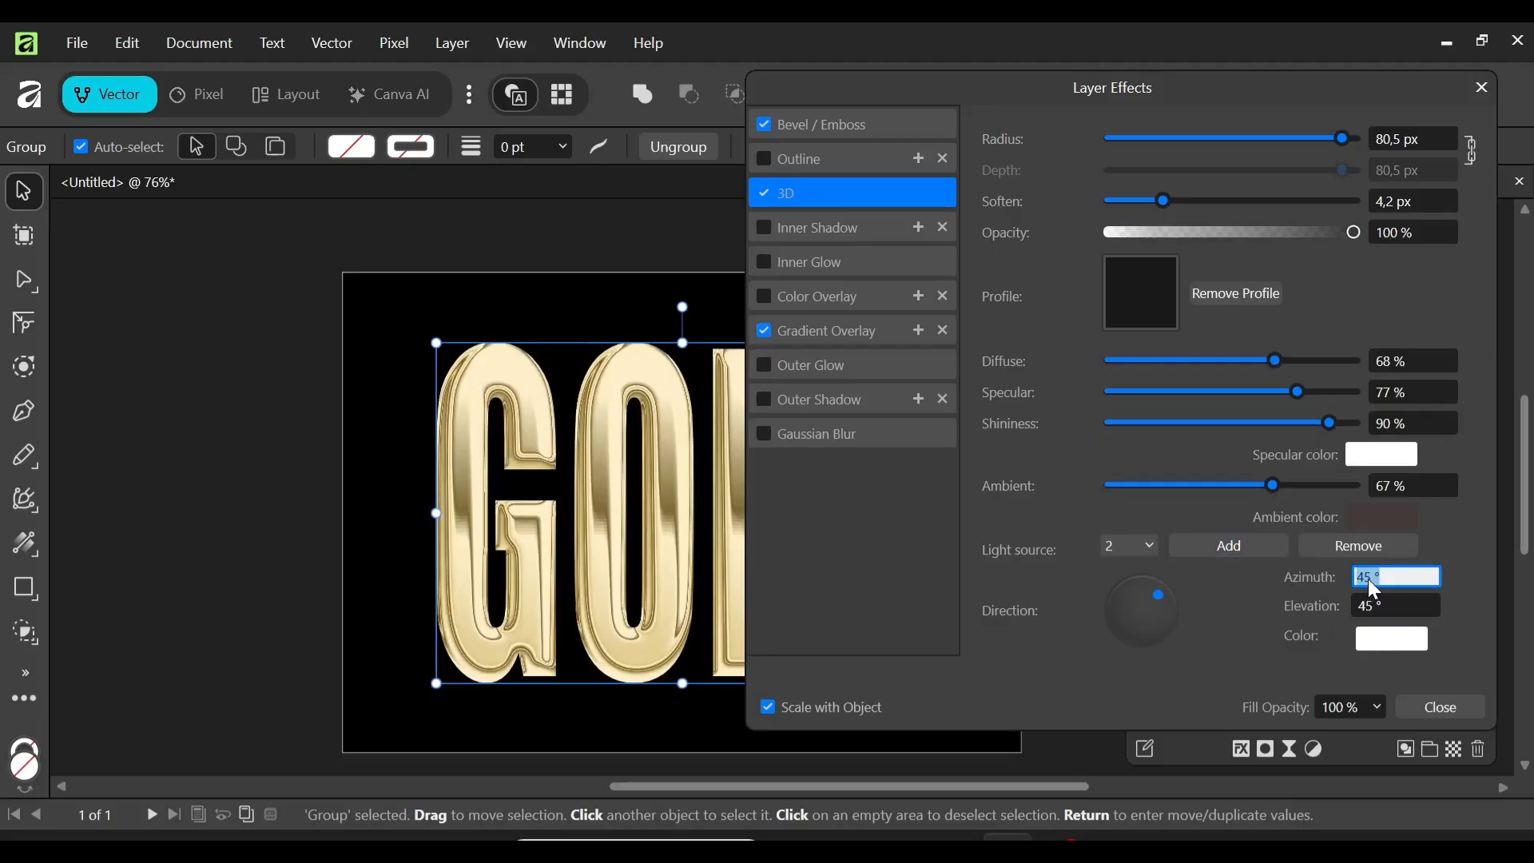
double_click(1369, 580)
text(83)
- Set the second light source's elevation to 46°, close the layer effects and deselect the group
click(1371, 606)
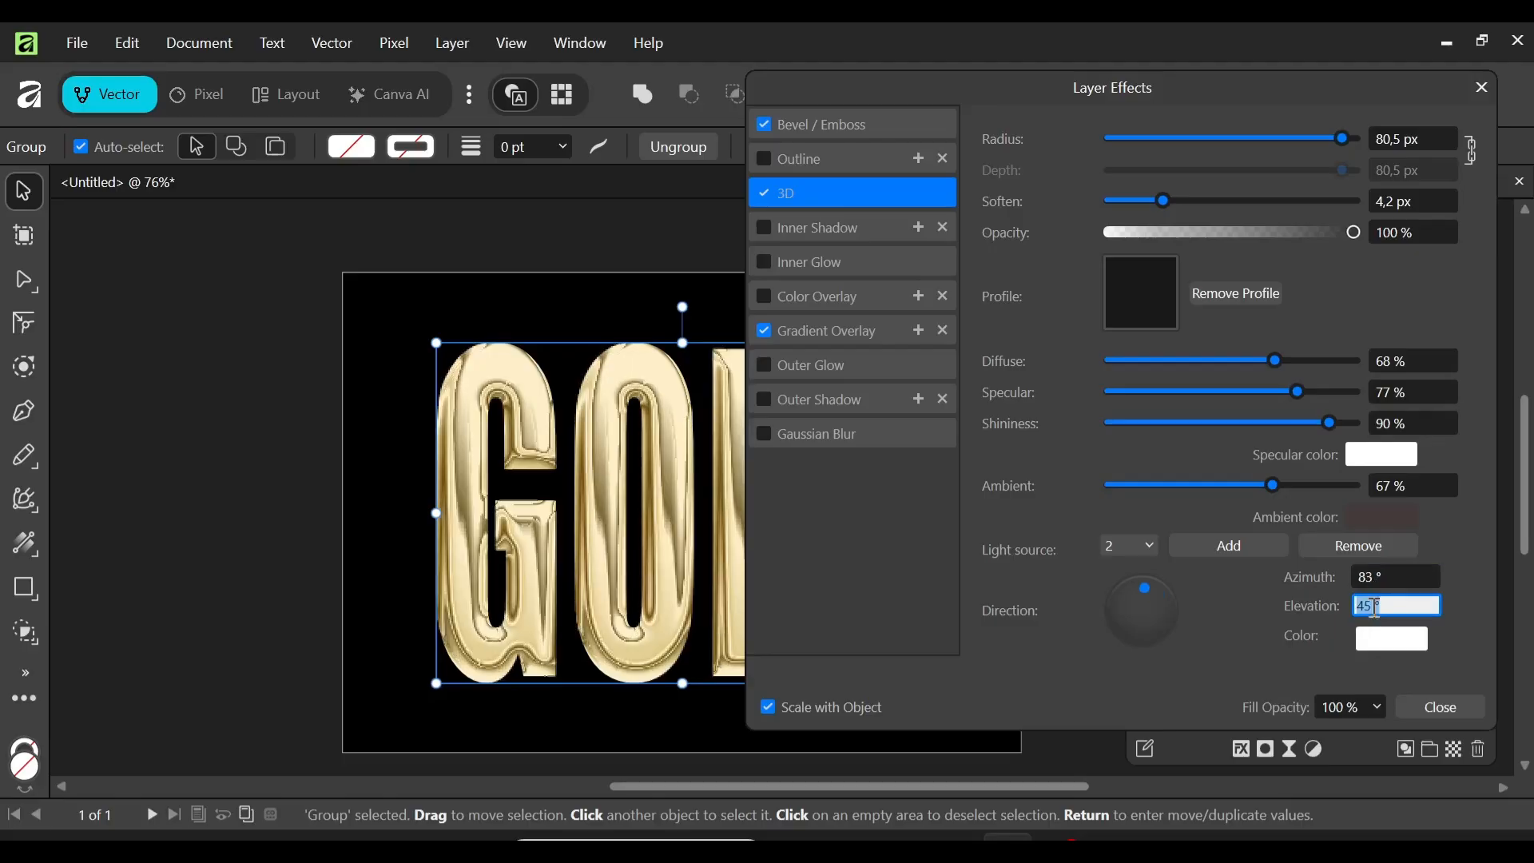
double_click(1369, 606)
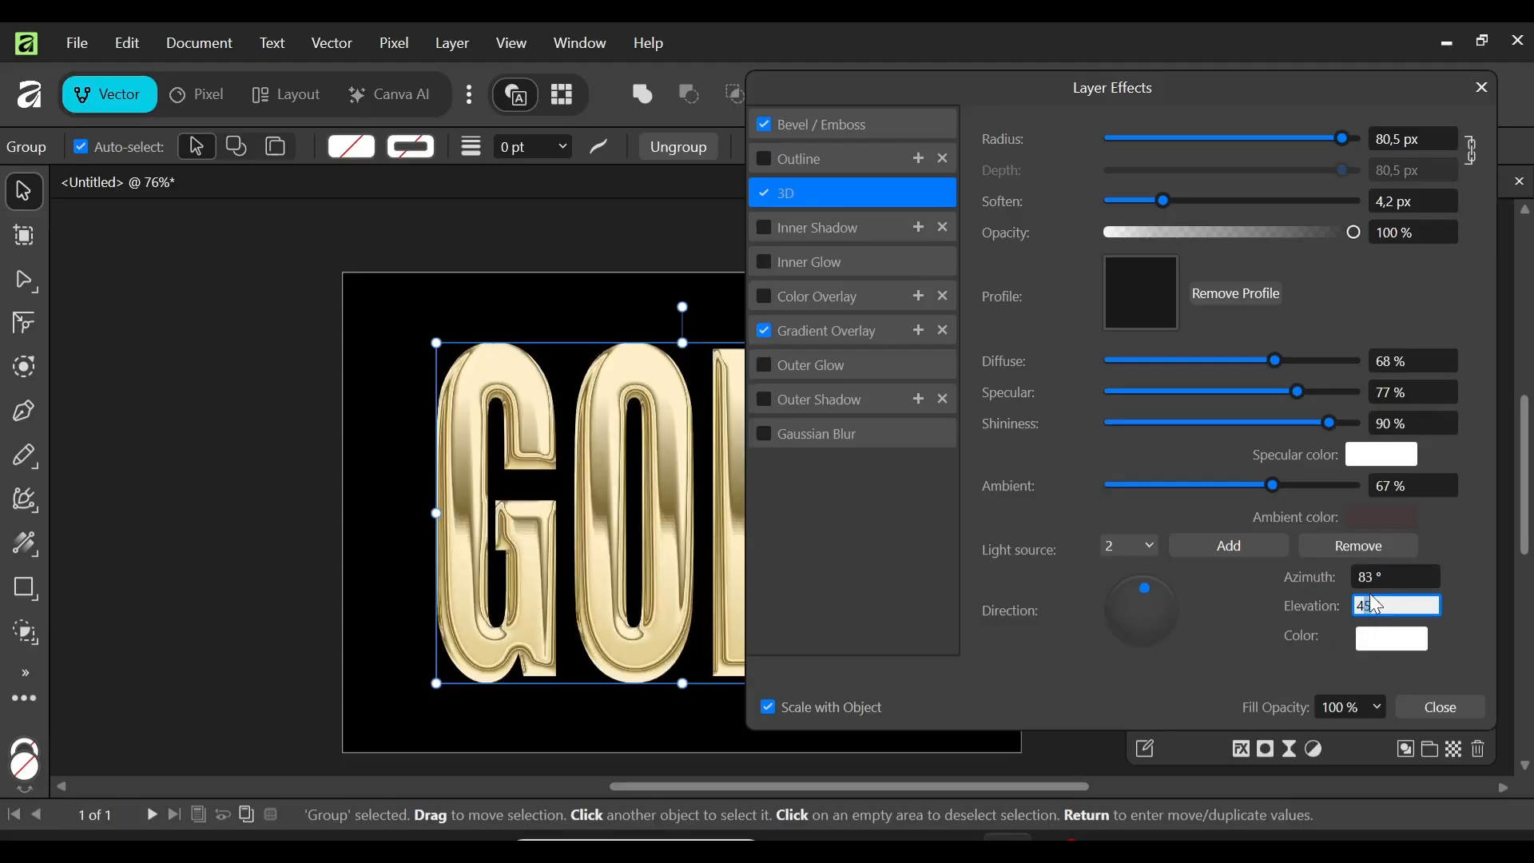
text(46)
key(Return)
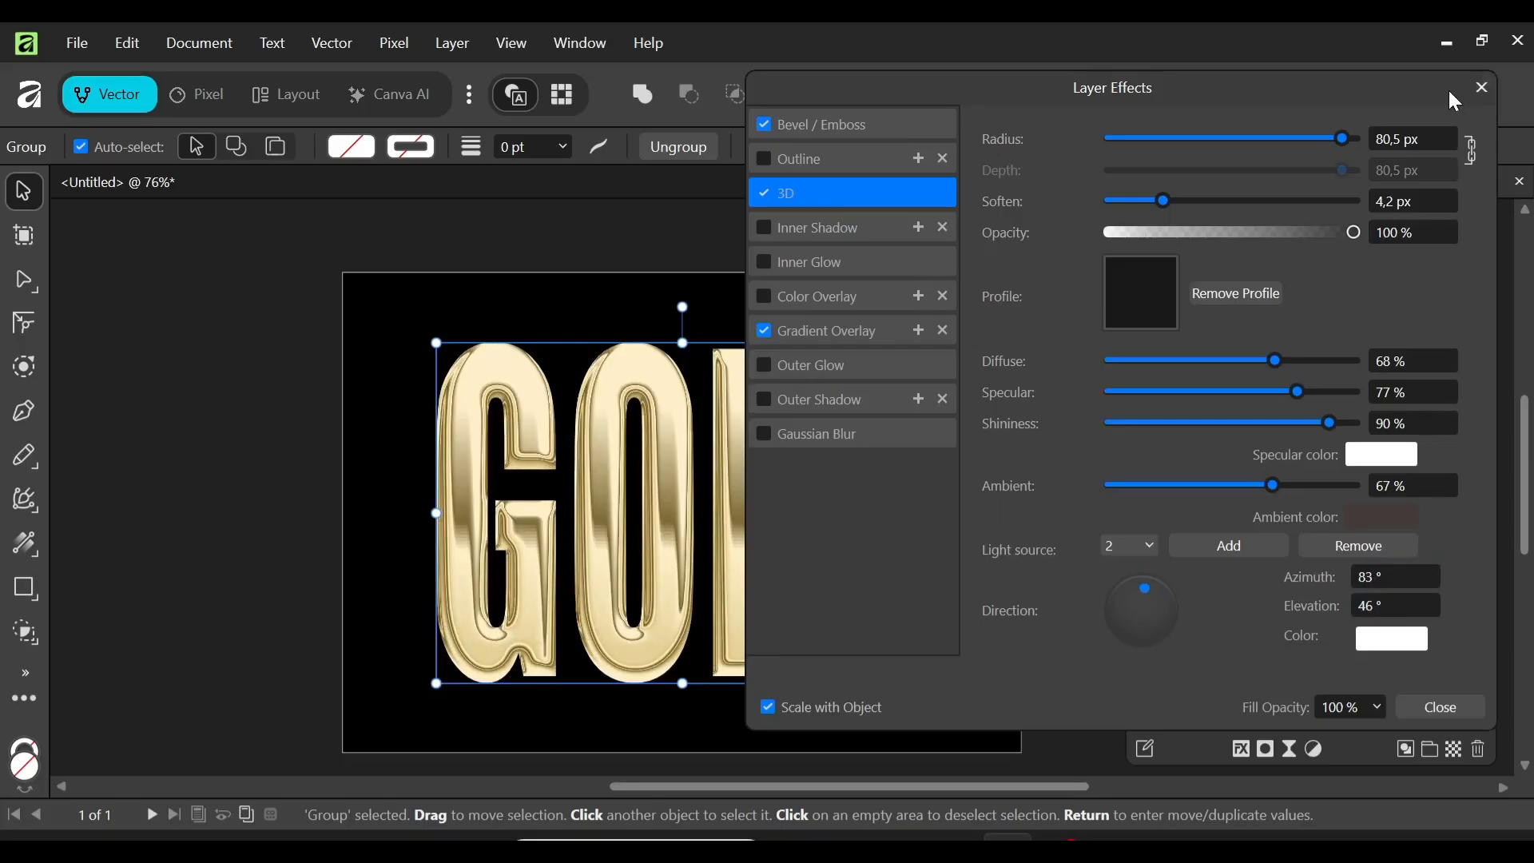
click(1482, 88)
click(988, 310)
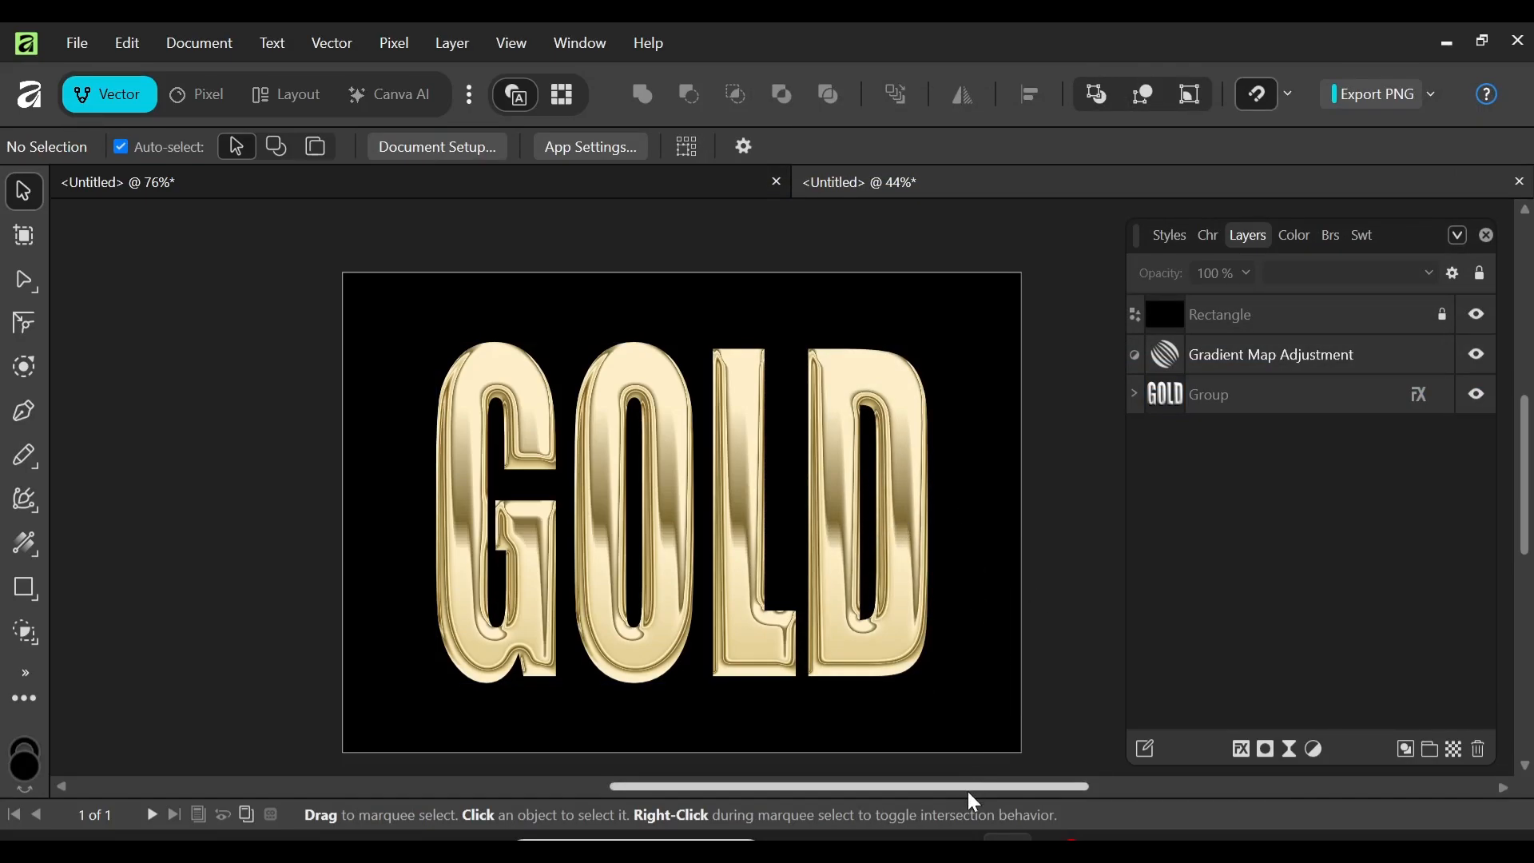
drag(967, 788, 942, 785)
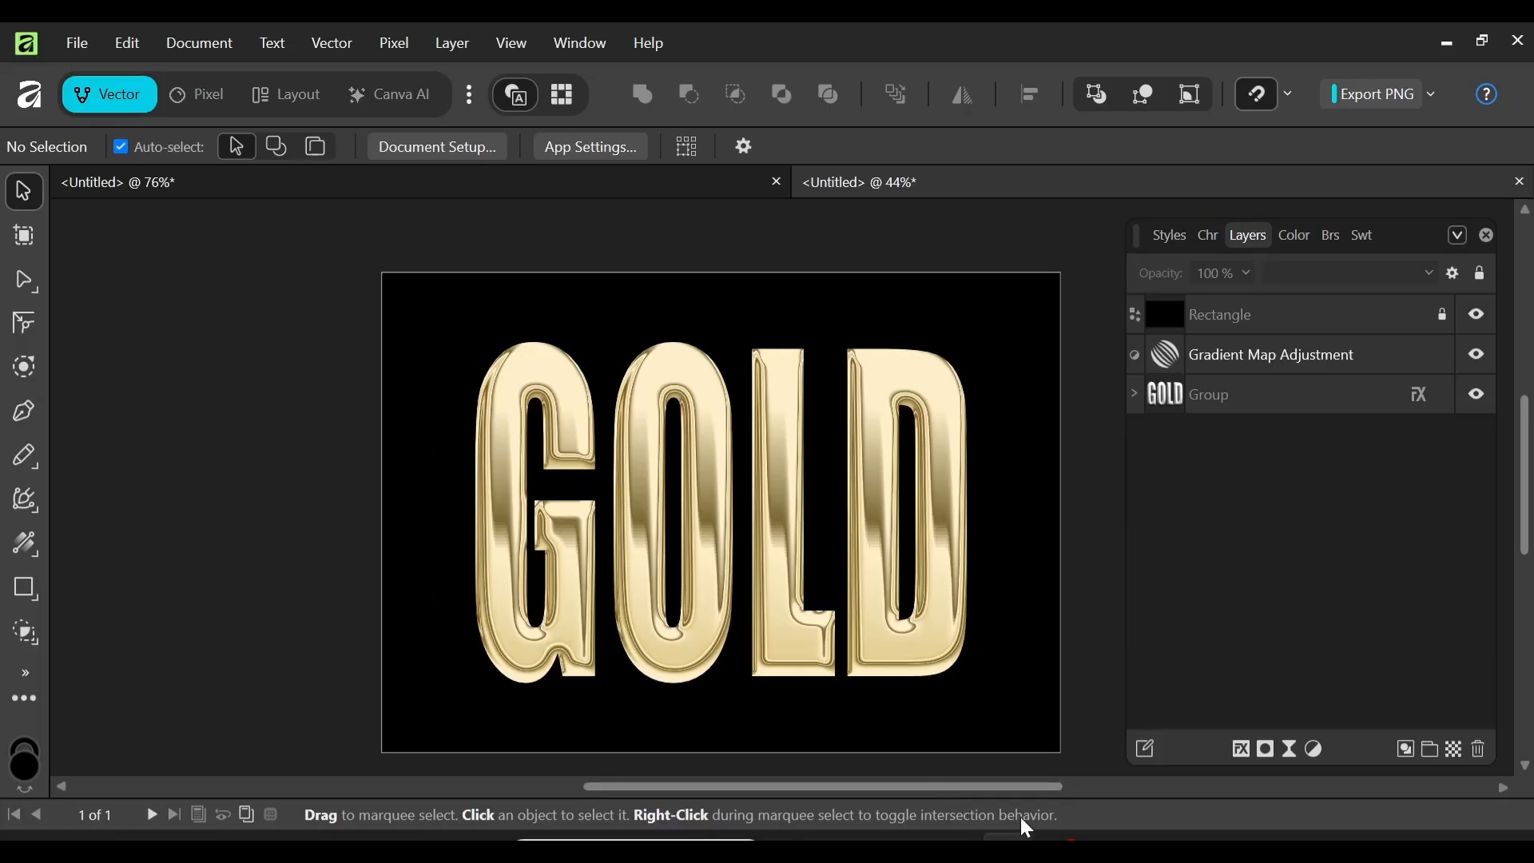